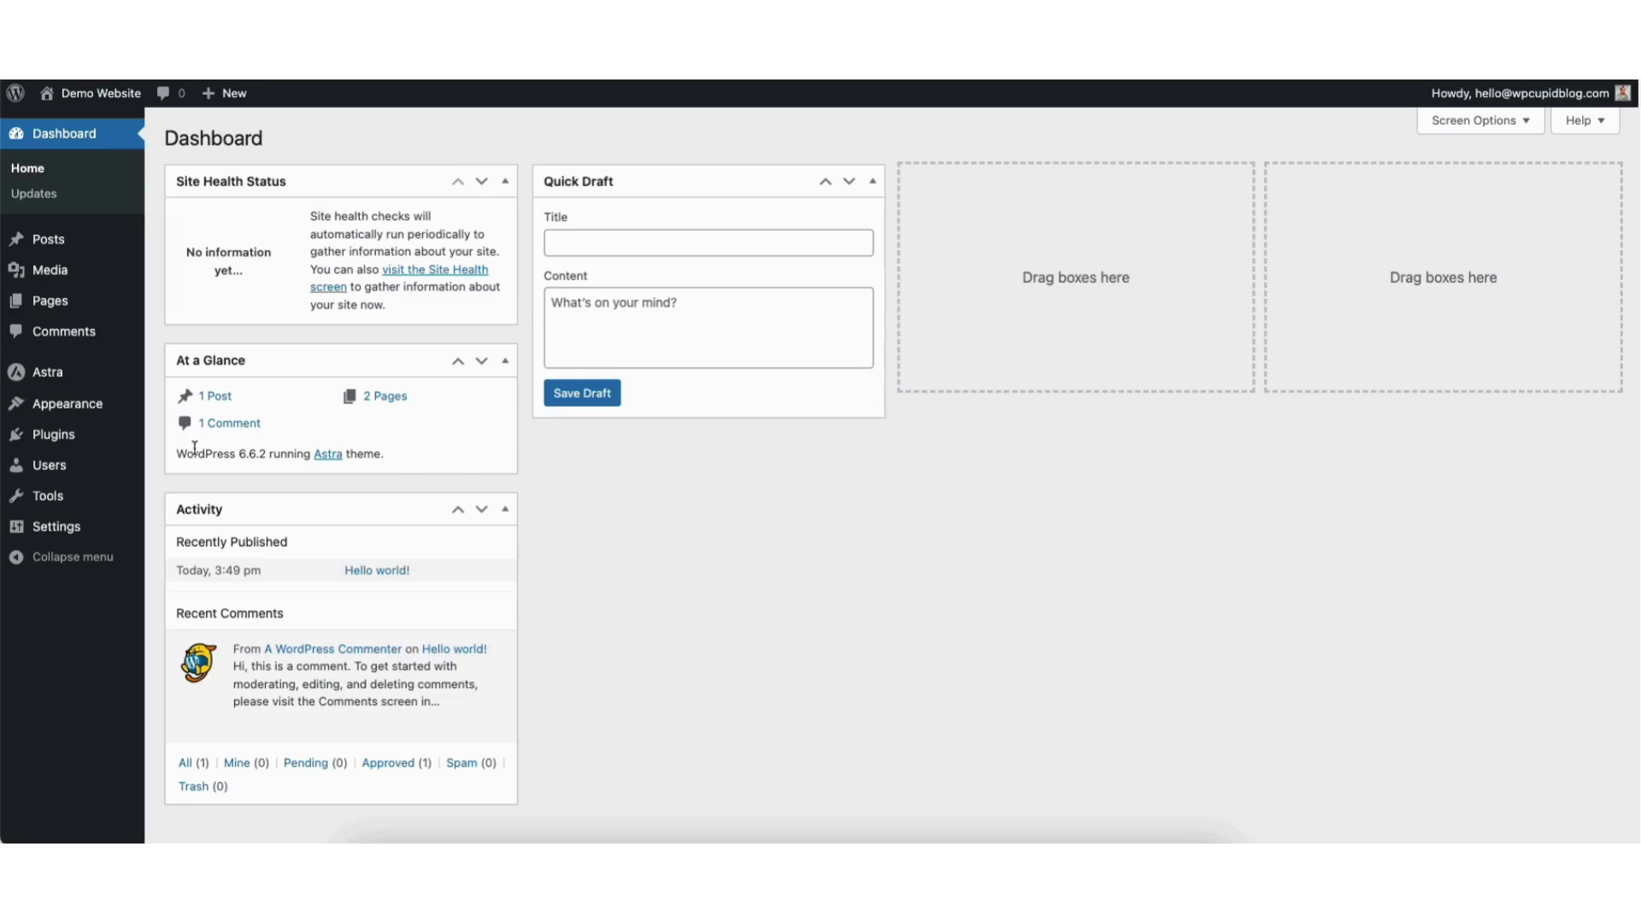
Open the Add New Plugin page from the Plugins menu.
mouse_move(52, 440)
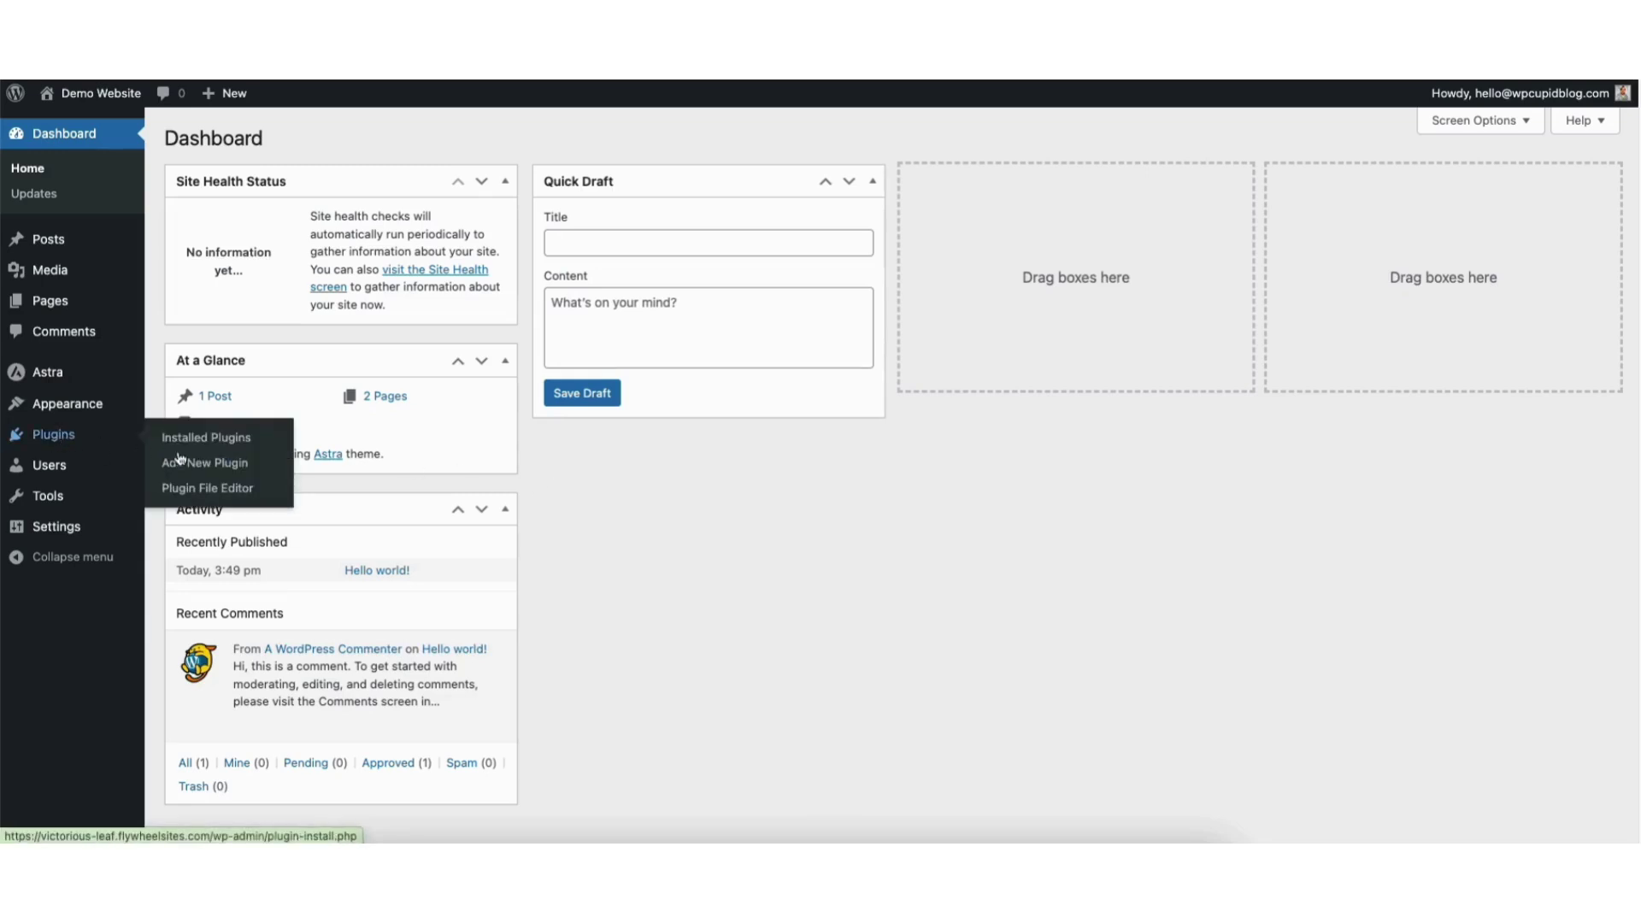
click(203, 469)
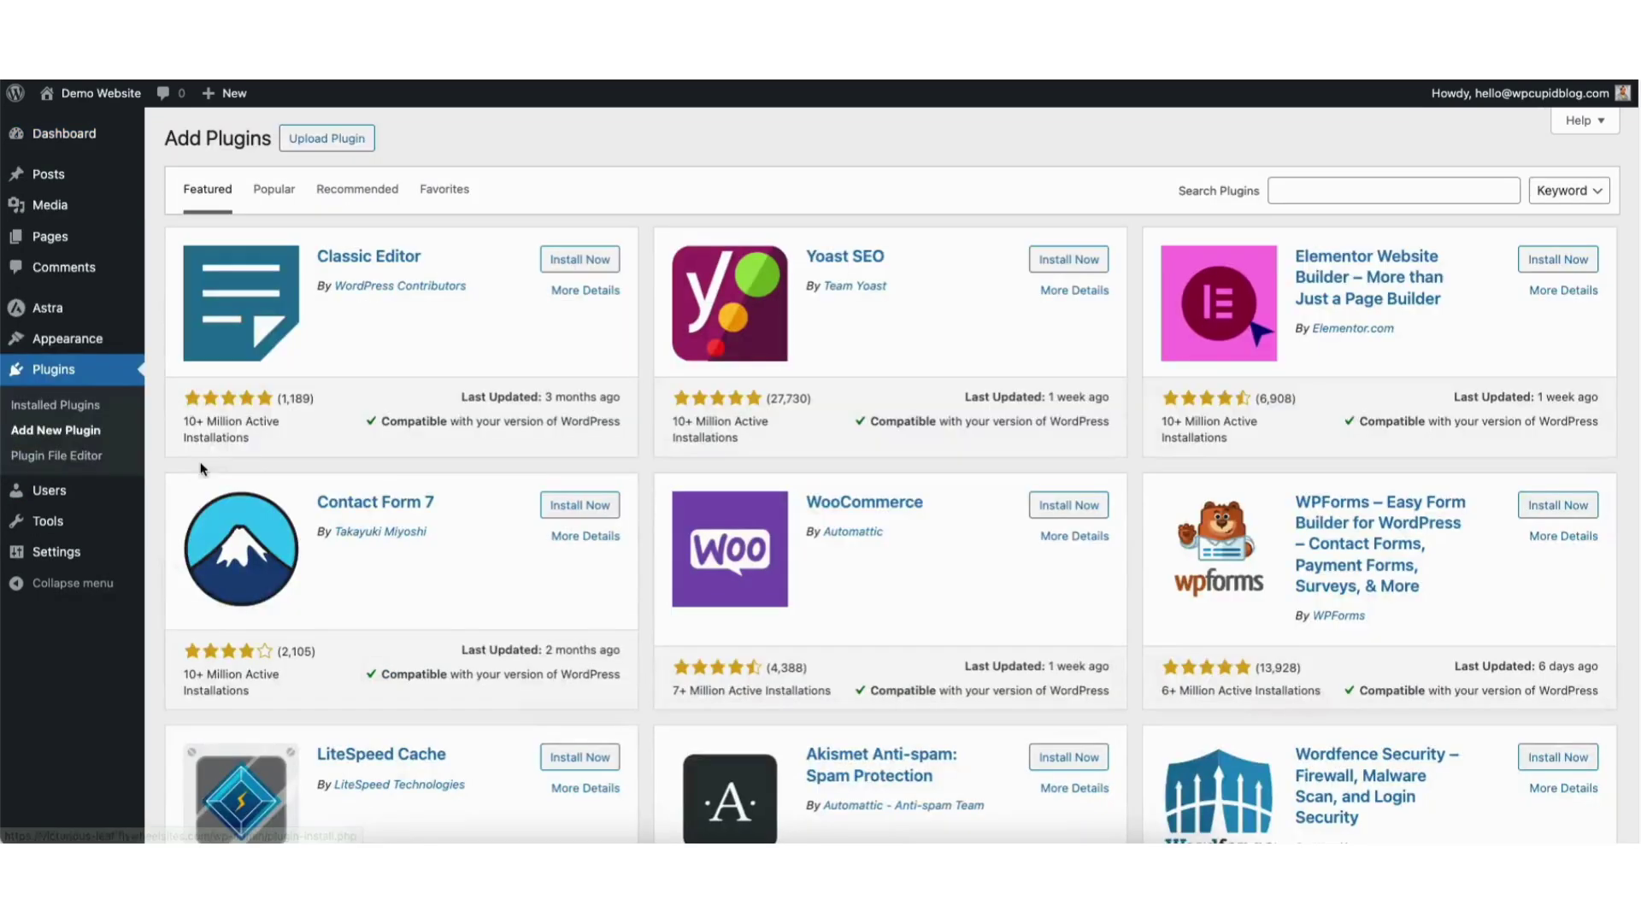
Search for 'wpforms', then install and activate the WPForms plugin.
click(1294, 189)
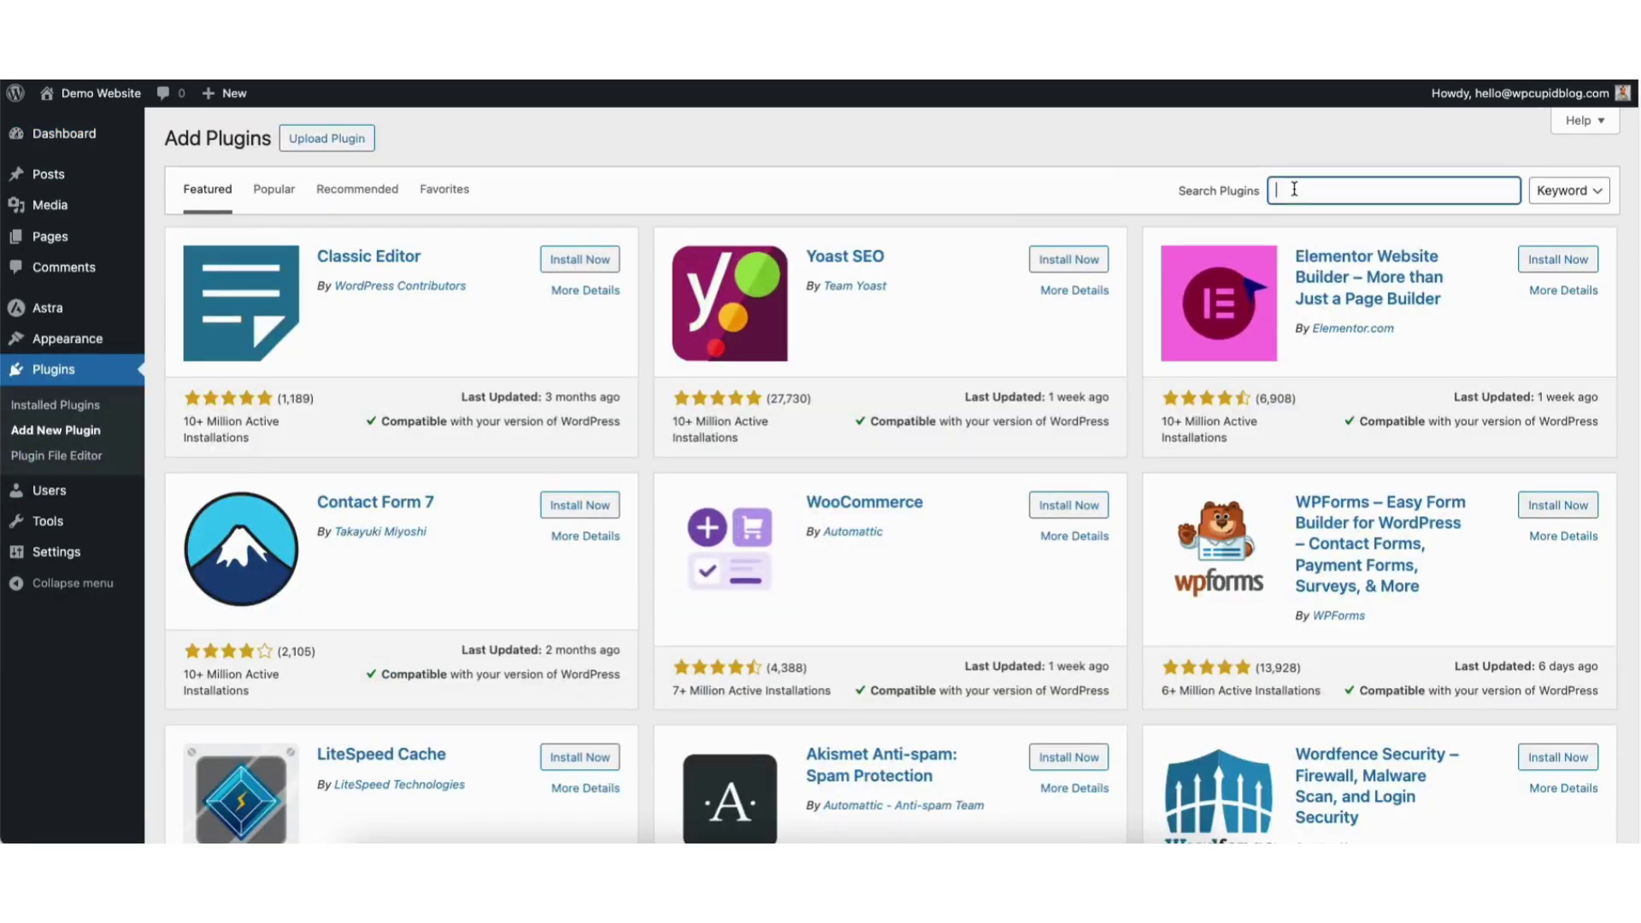
text(wpforms)
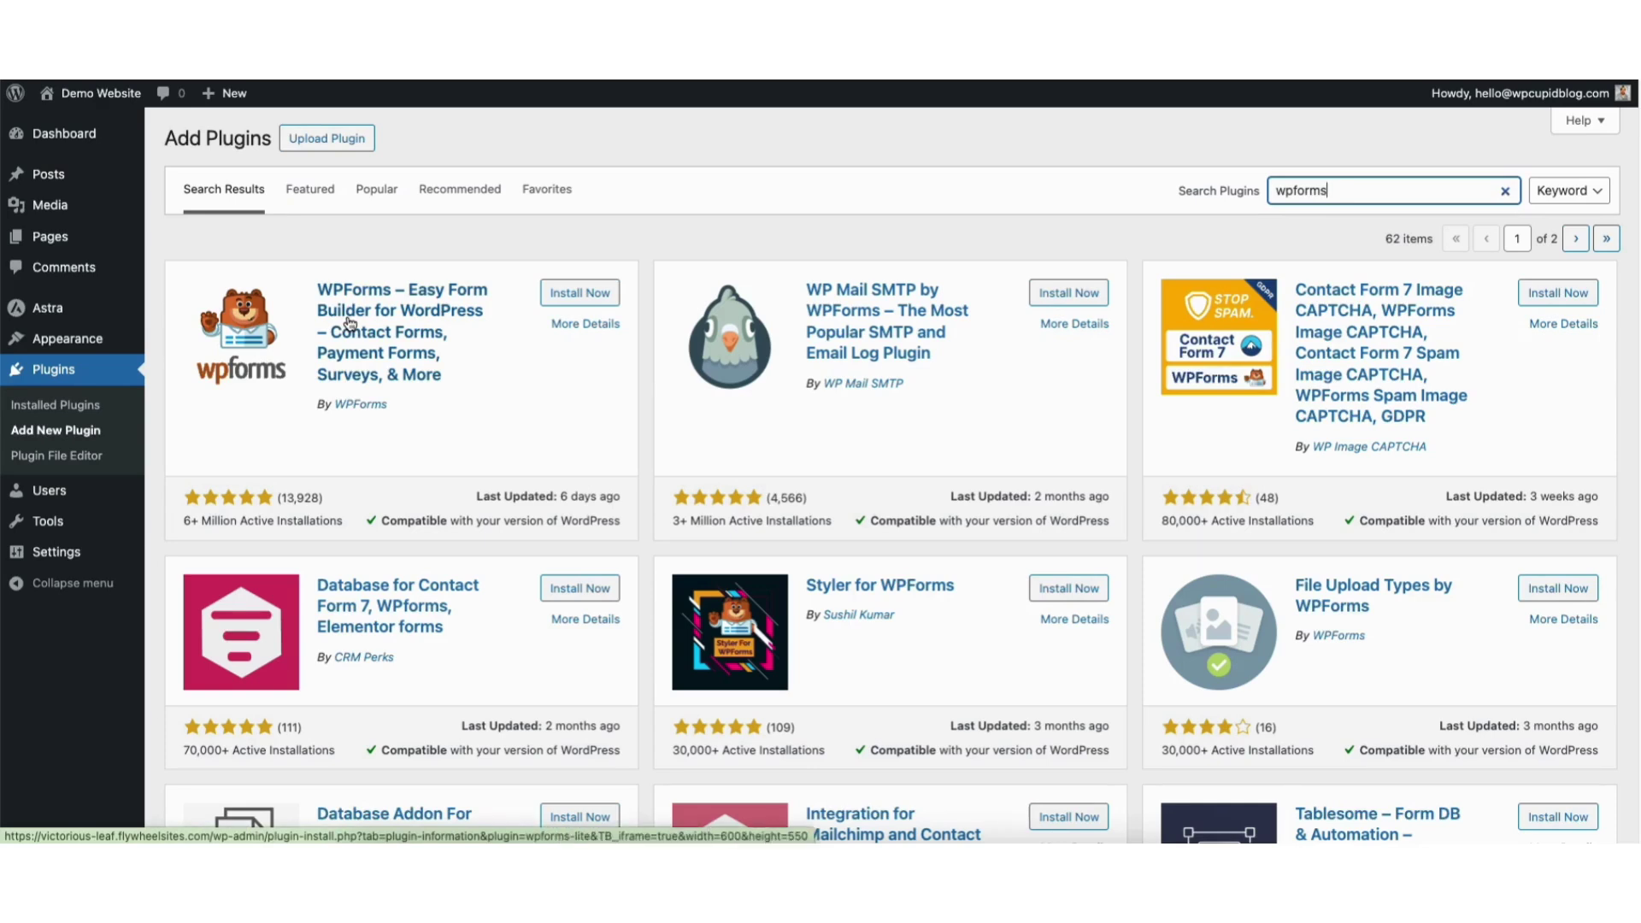
click(566, 295)
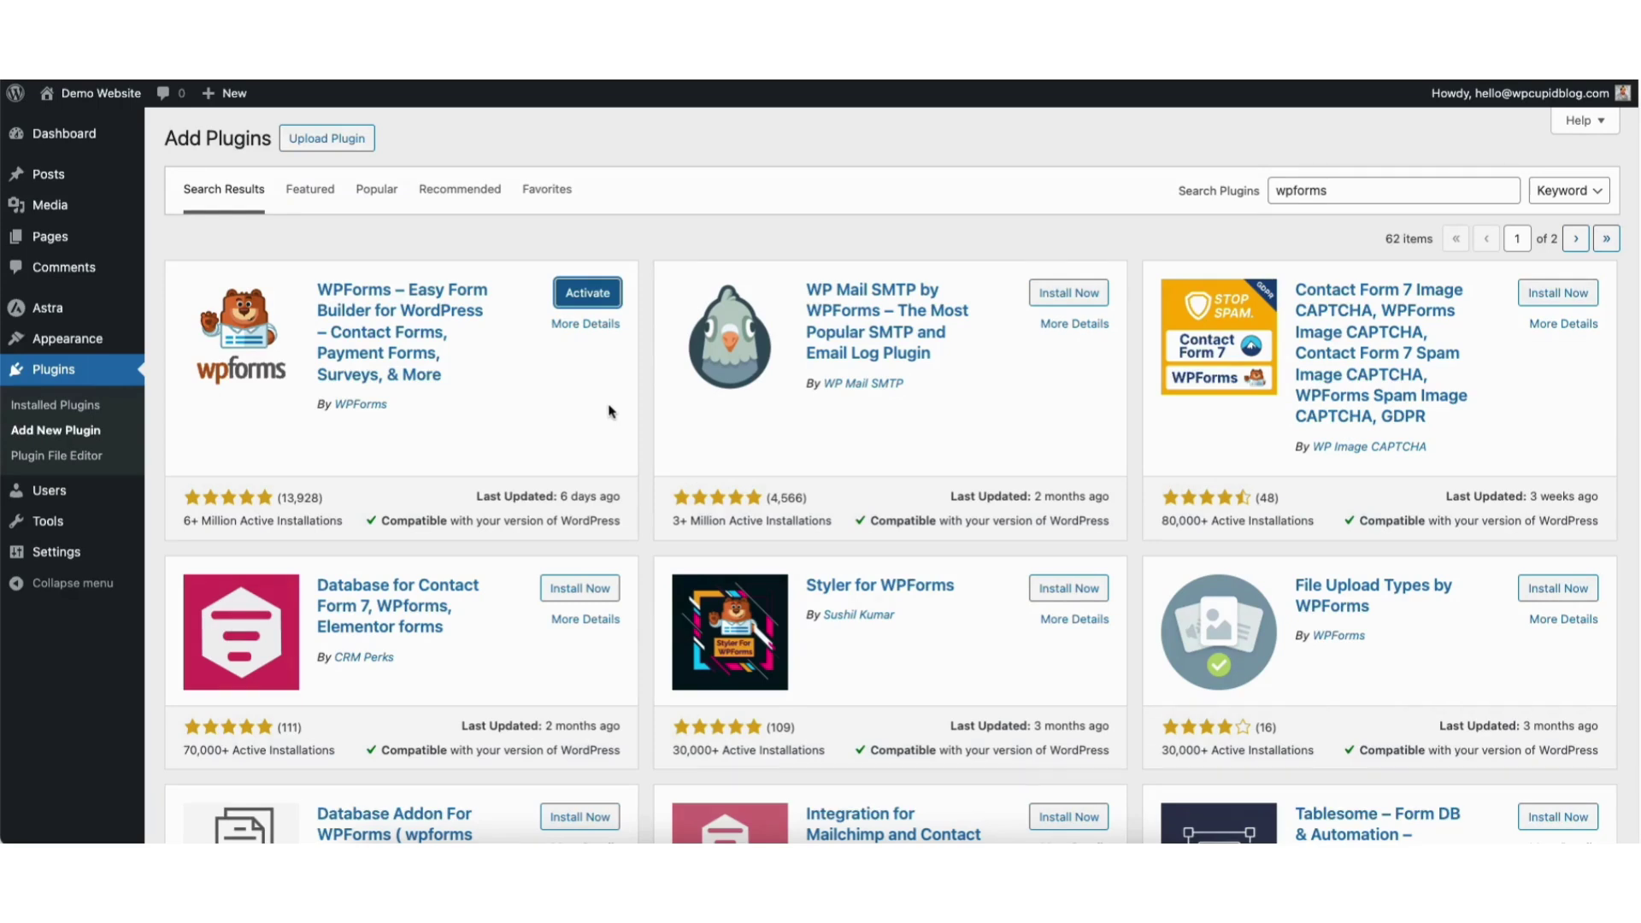
click(579, 296)
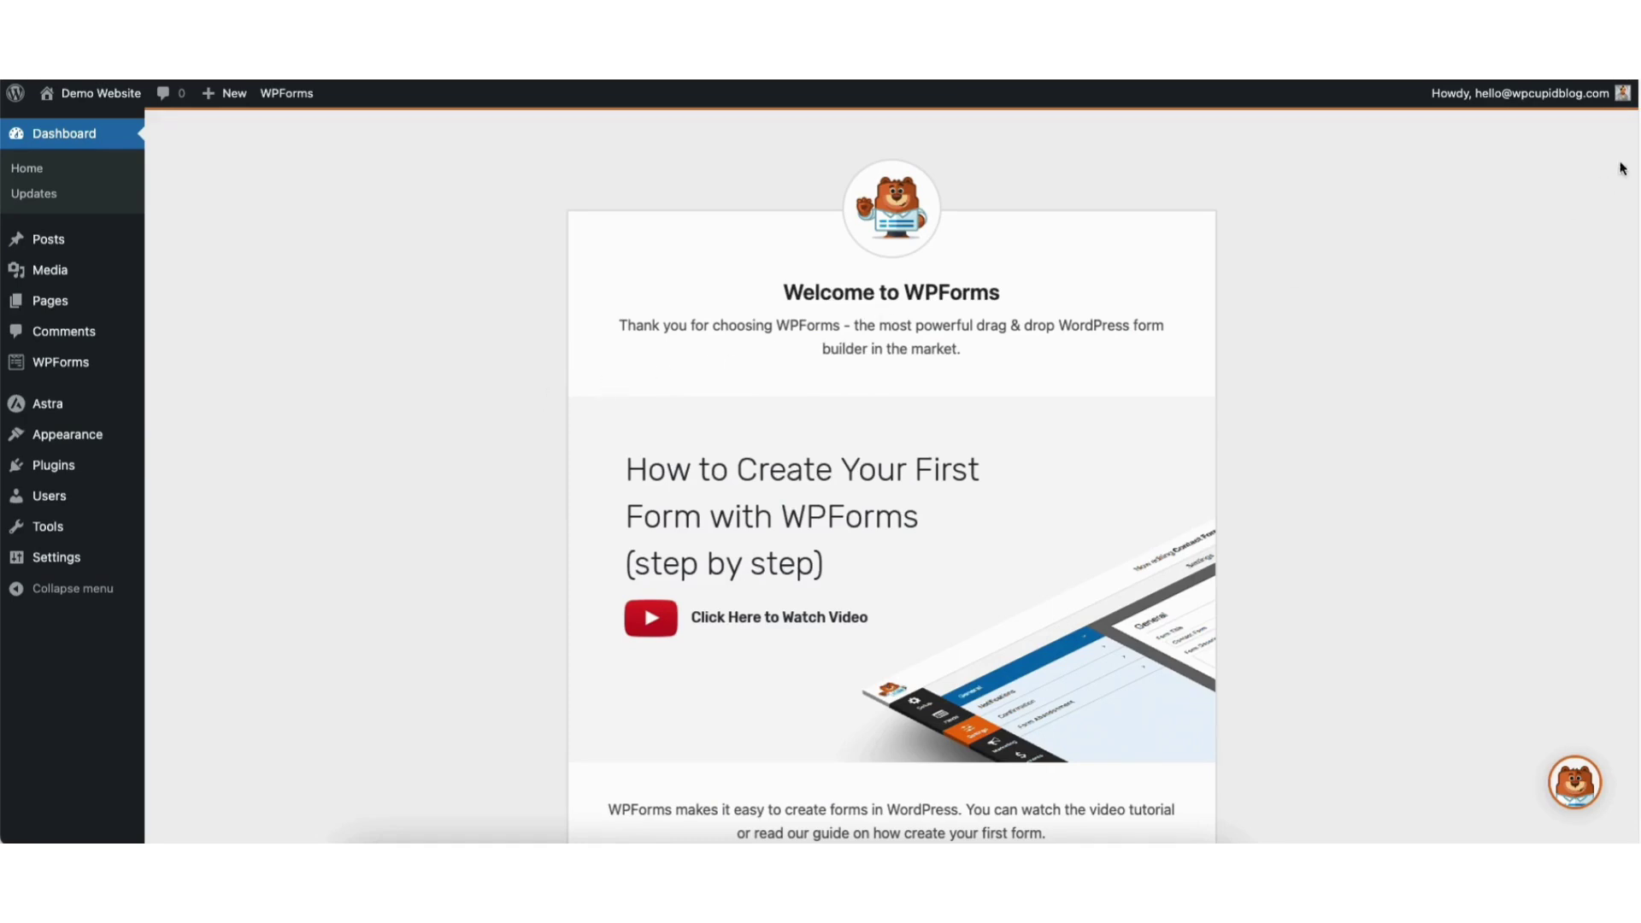
Choose Create Your First Form on the WPForms welcome page.
scroll(1618, 208, down, 5)
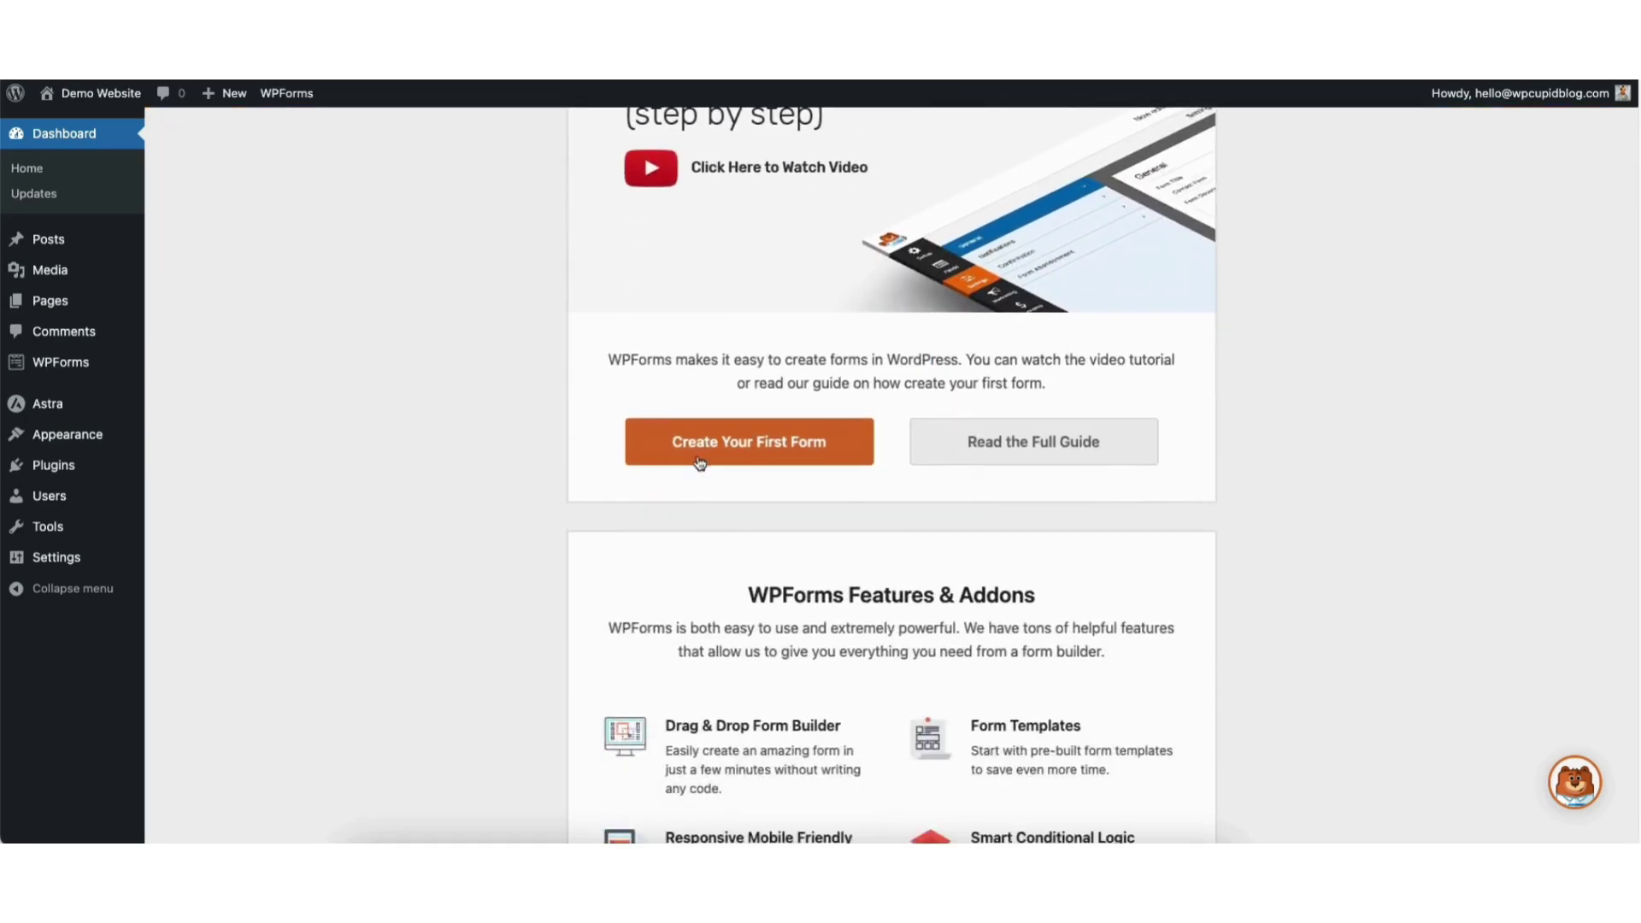
click(699, 452)
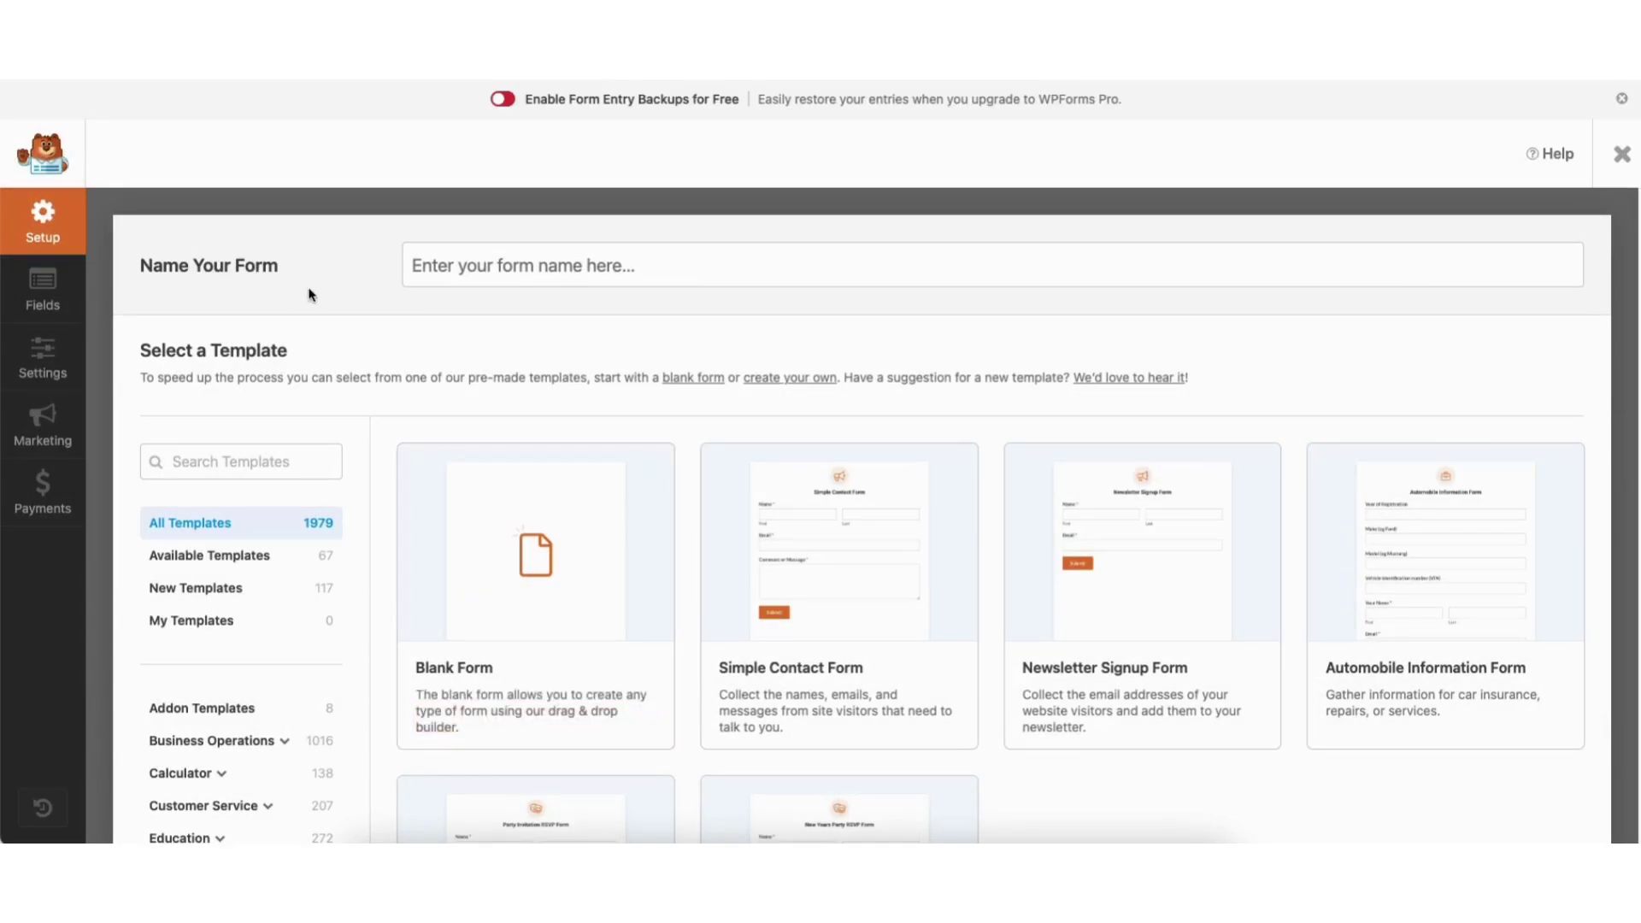
Name the new form 'Contact Form' and scroll through the template gallery.
click(476, 266)
text(Contact Form)
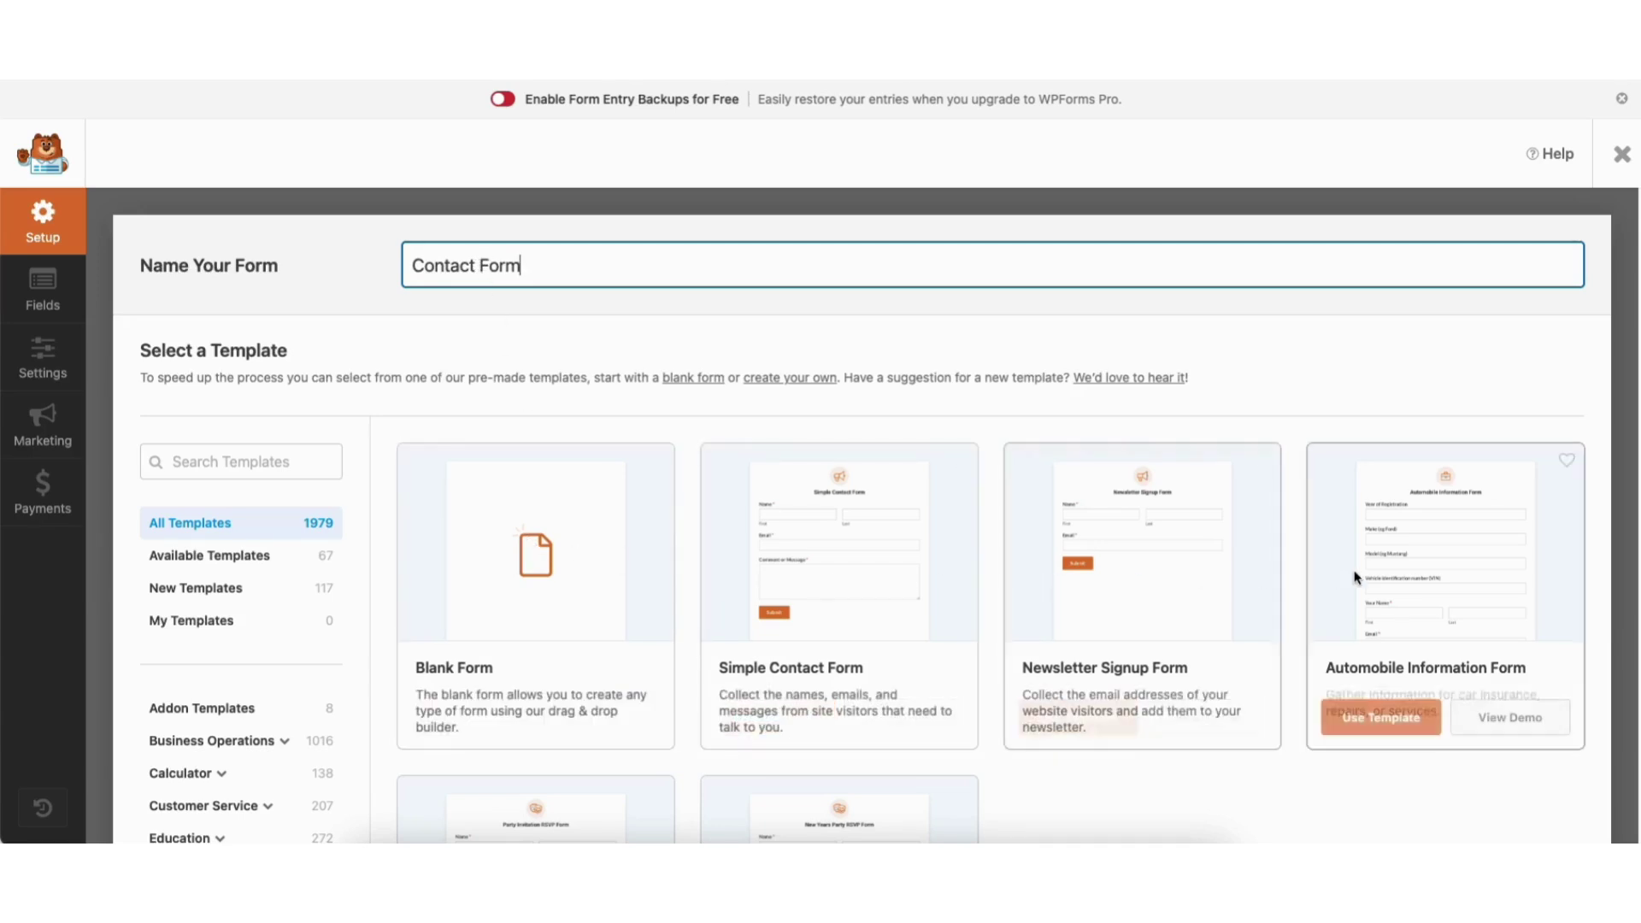
scroll(862, 517, down, 15)
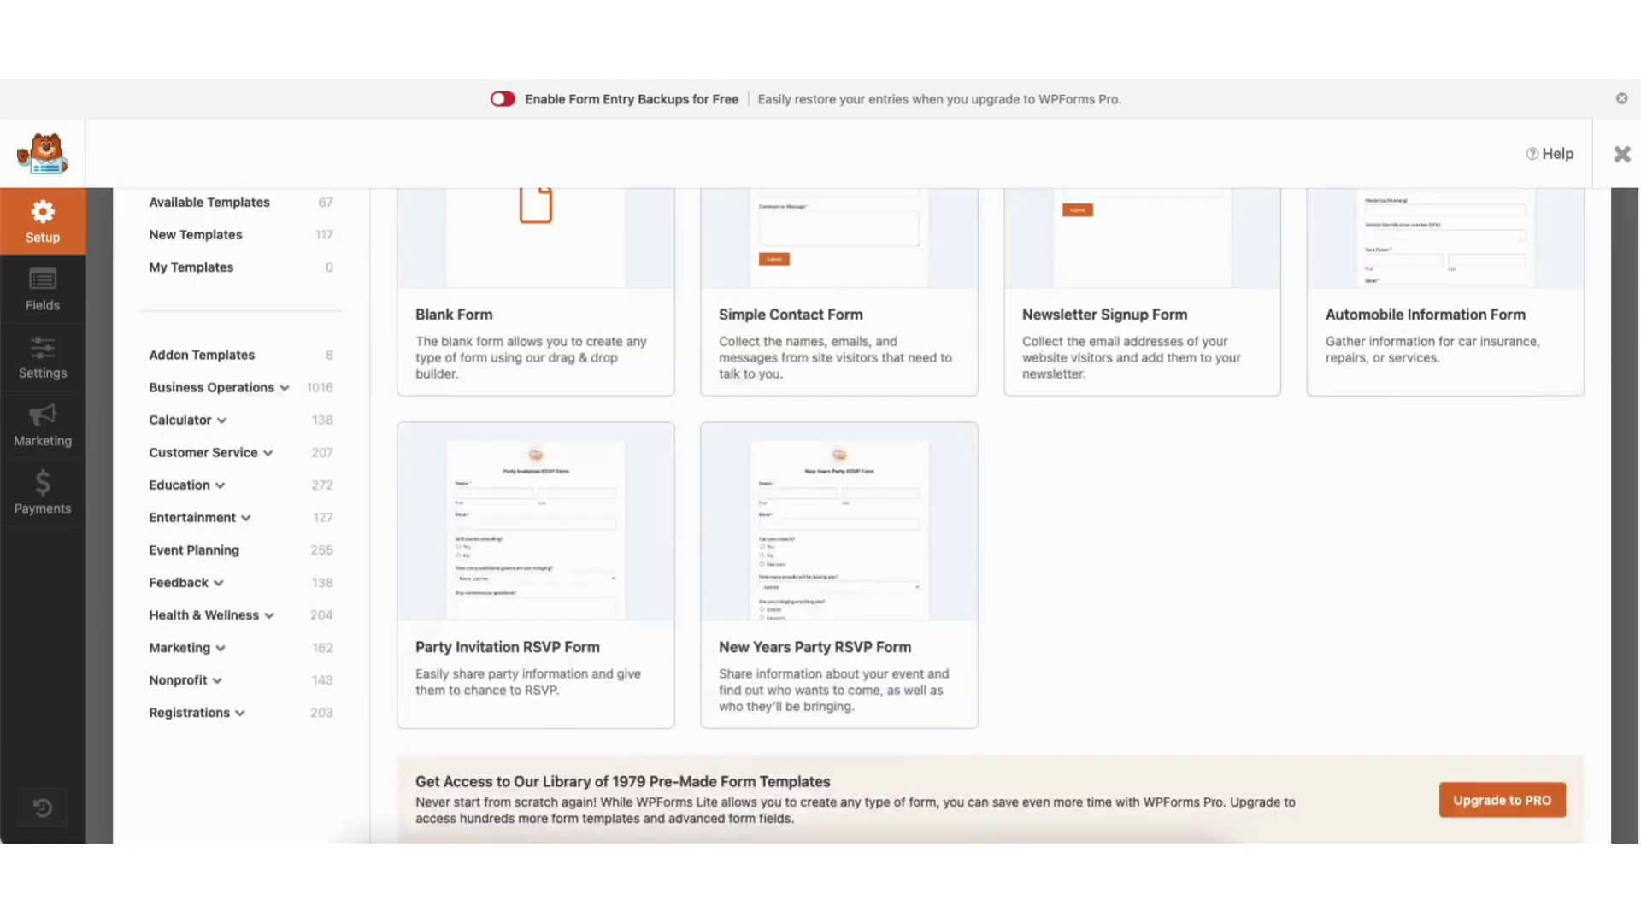
scroll(862, 518, down, 13)
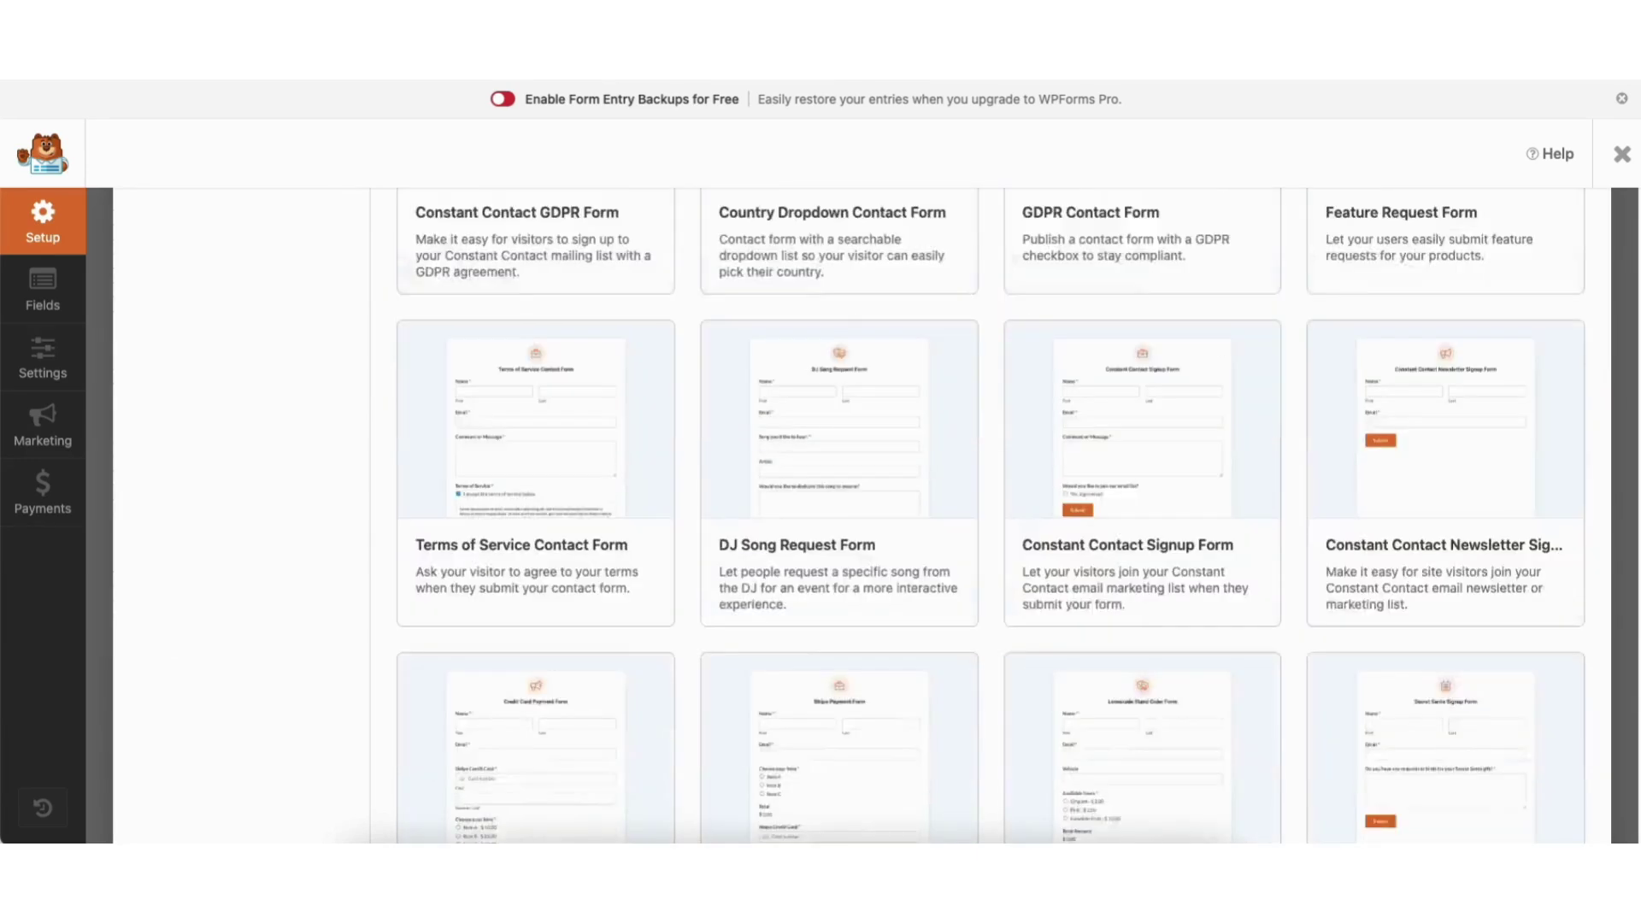
scroll(536, 462, down, 15)
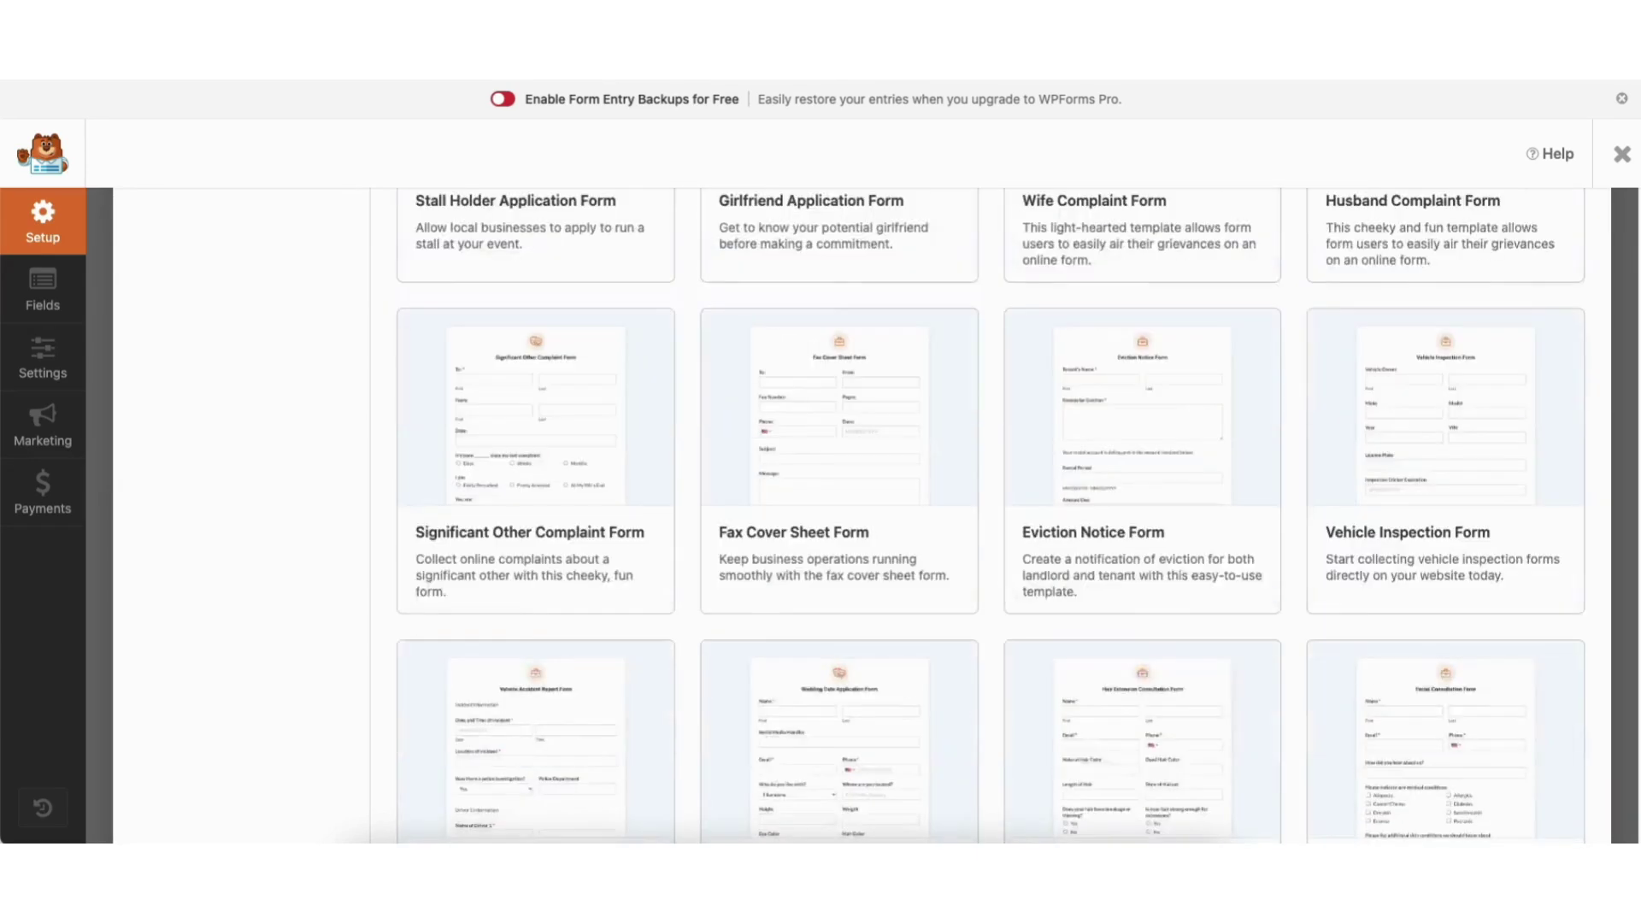
scroll(536, 461, up, 9)
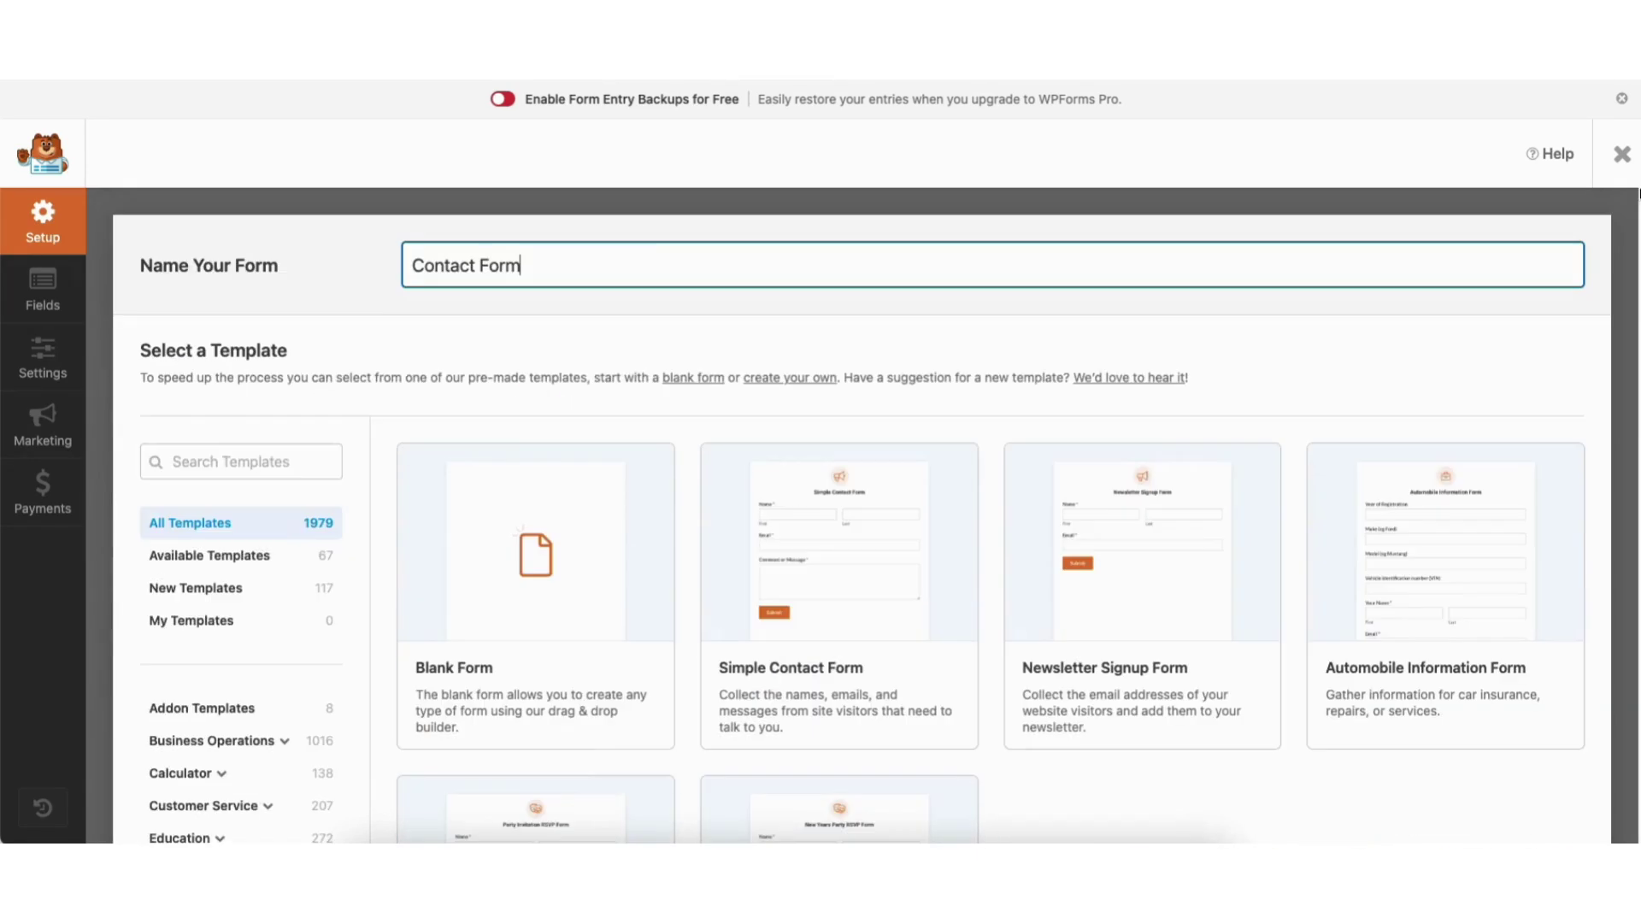
scroll(486, 277, down, 5)
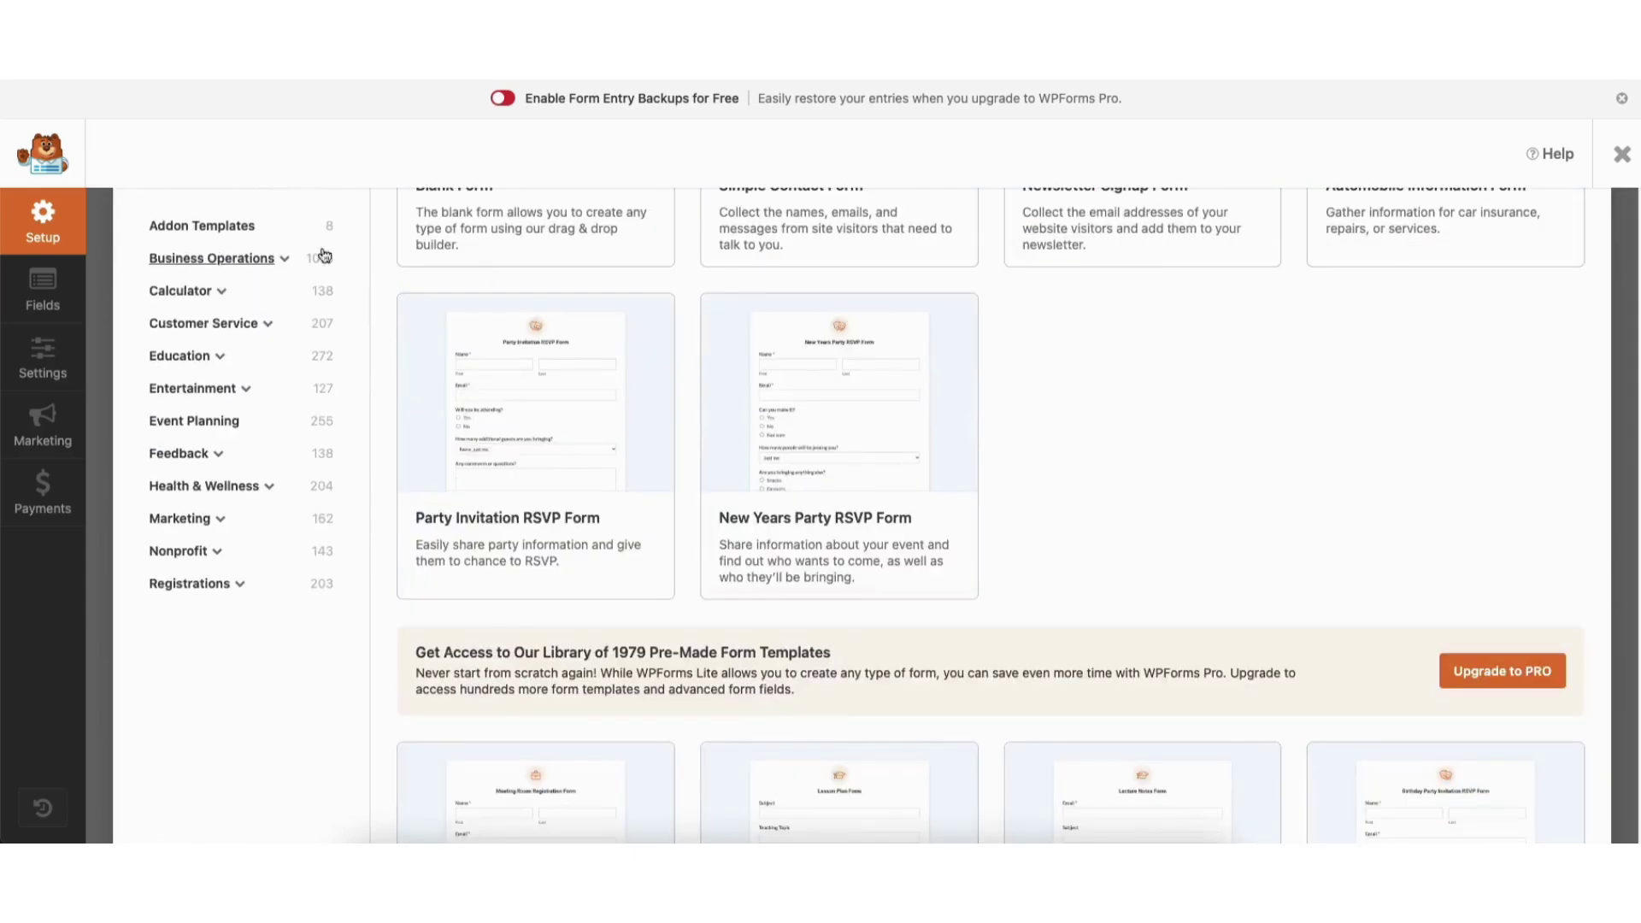
Browse the Business Operations, Calculator and Customer Service templates, then return to All Templates.
click(211, 258)
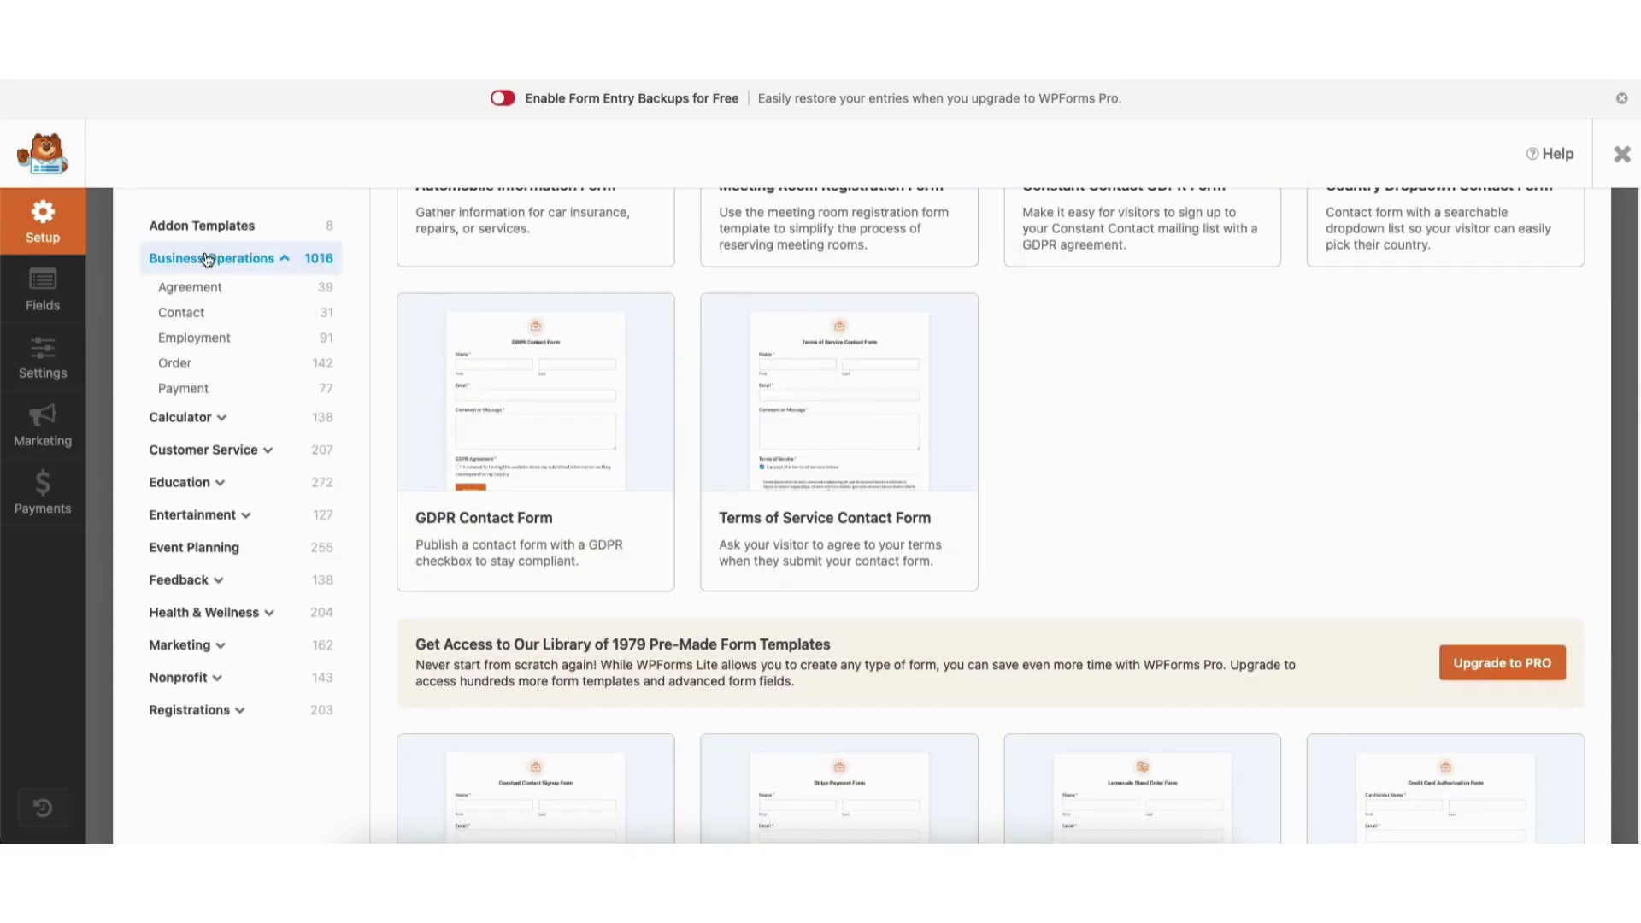
click(205, 421)
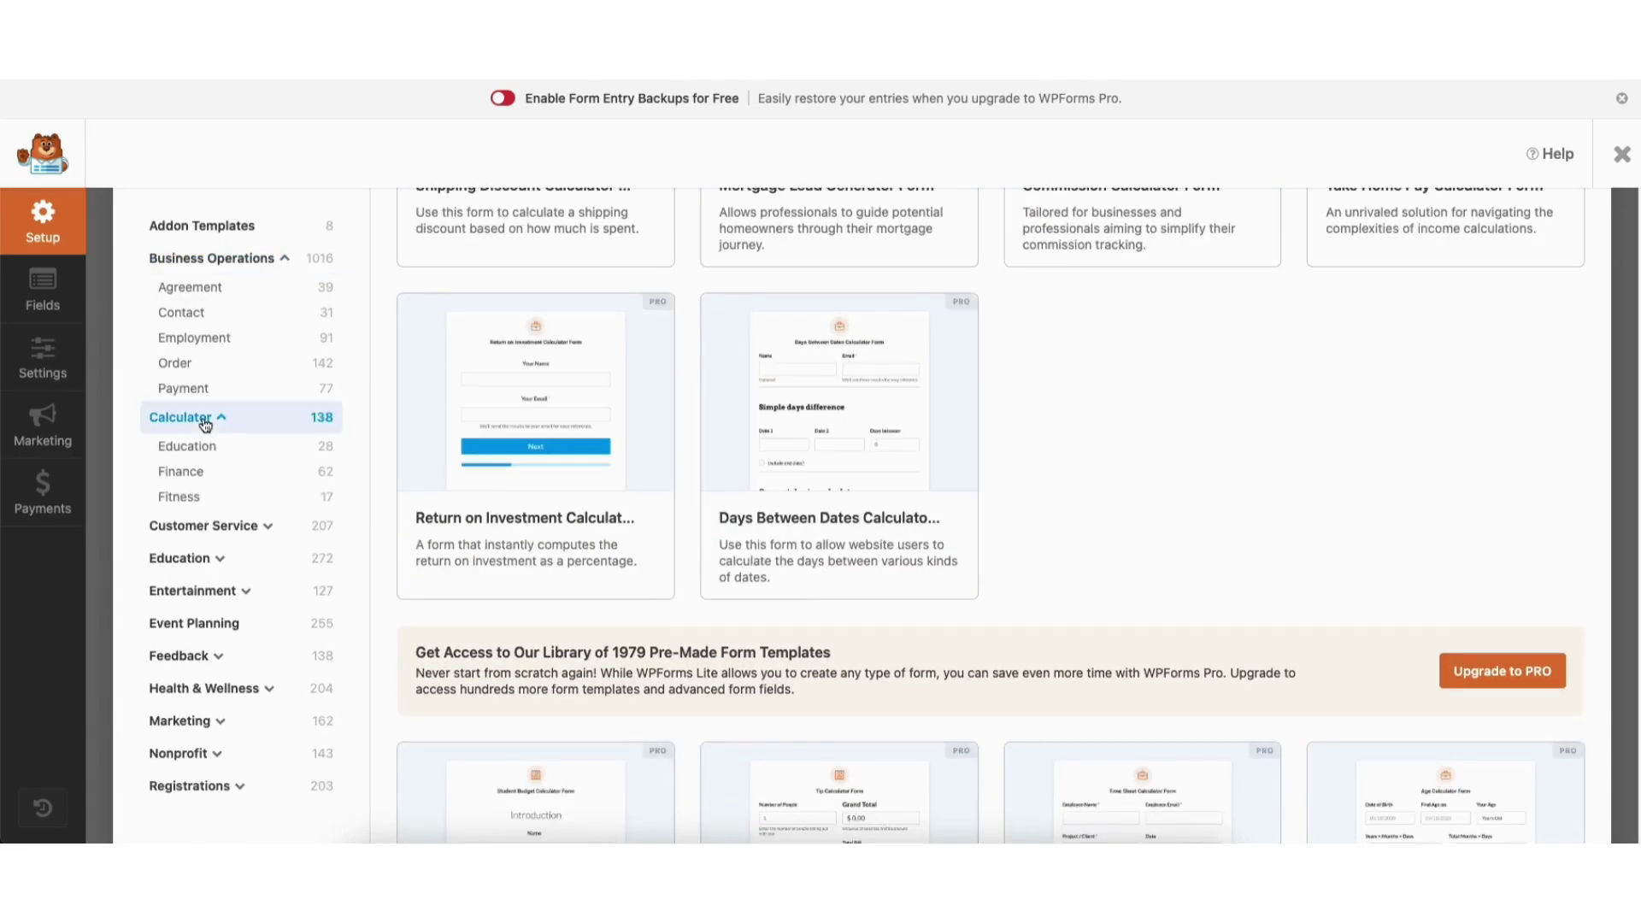
click(219, 527)
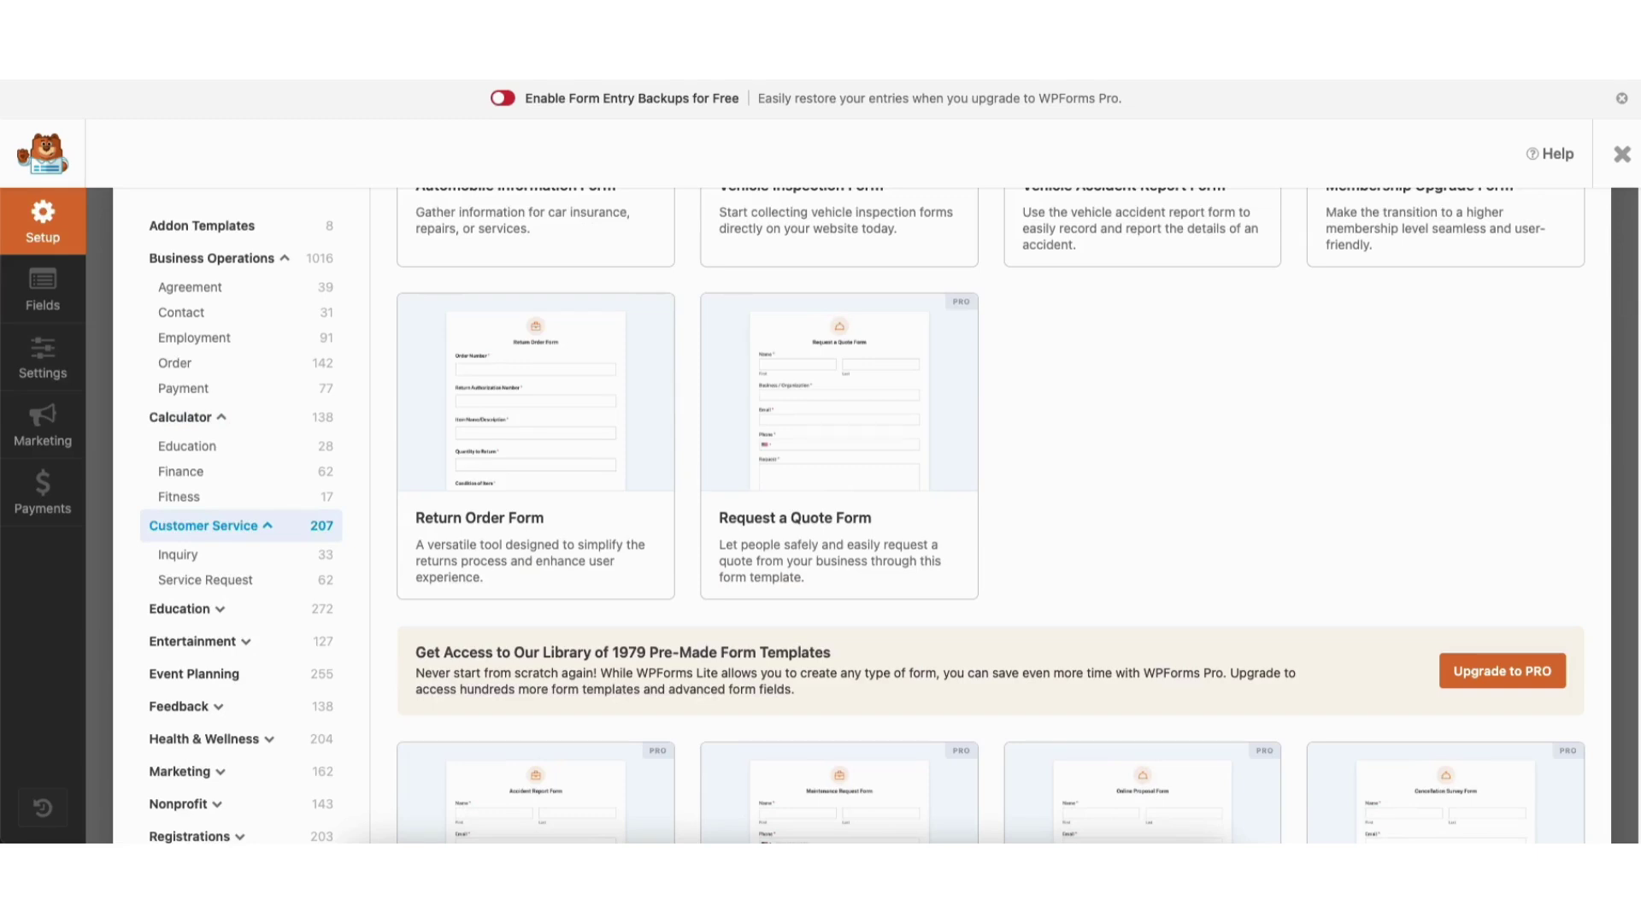
scroll(855, 512, up, 6)
click(209, 524)
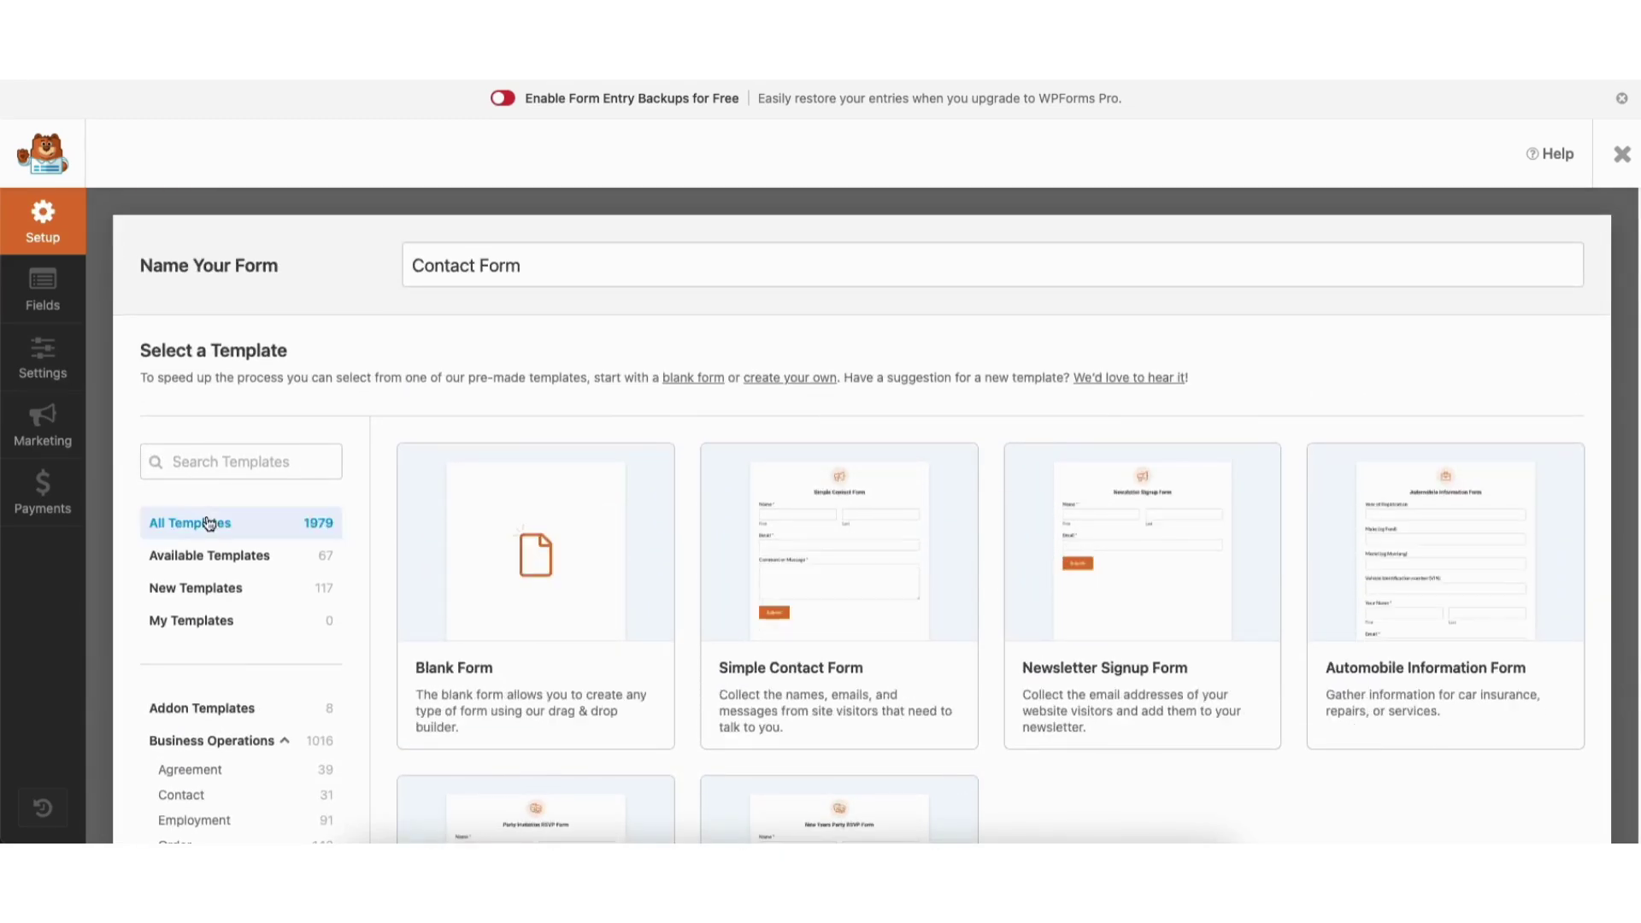
mouse_move(825, 566)
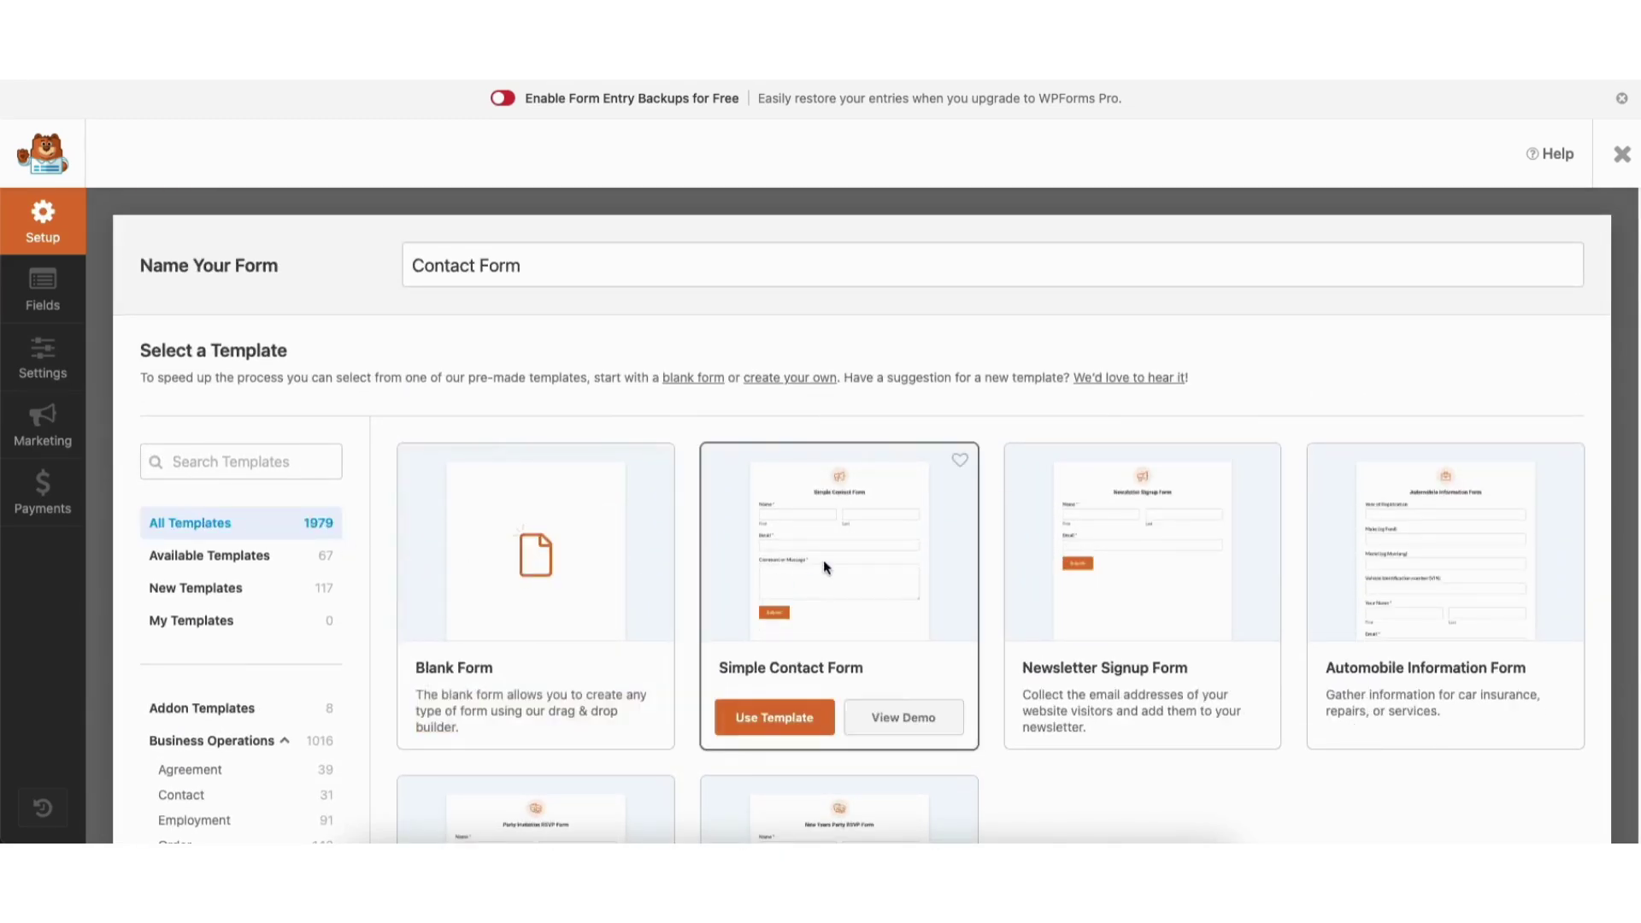
Preview the Simple Contact Form demo, then create the form from the Blank Form template.
click(885, 720)
scroll(819, 462, down, 4)
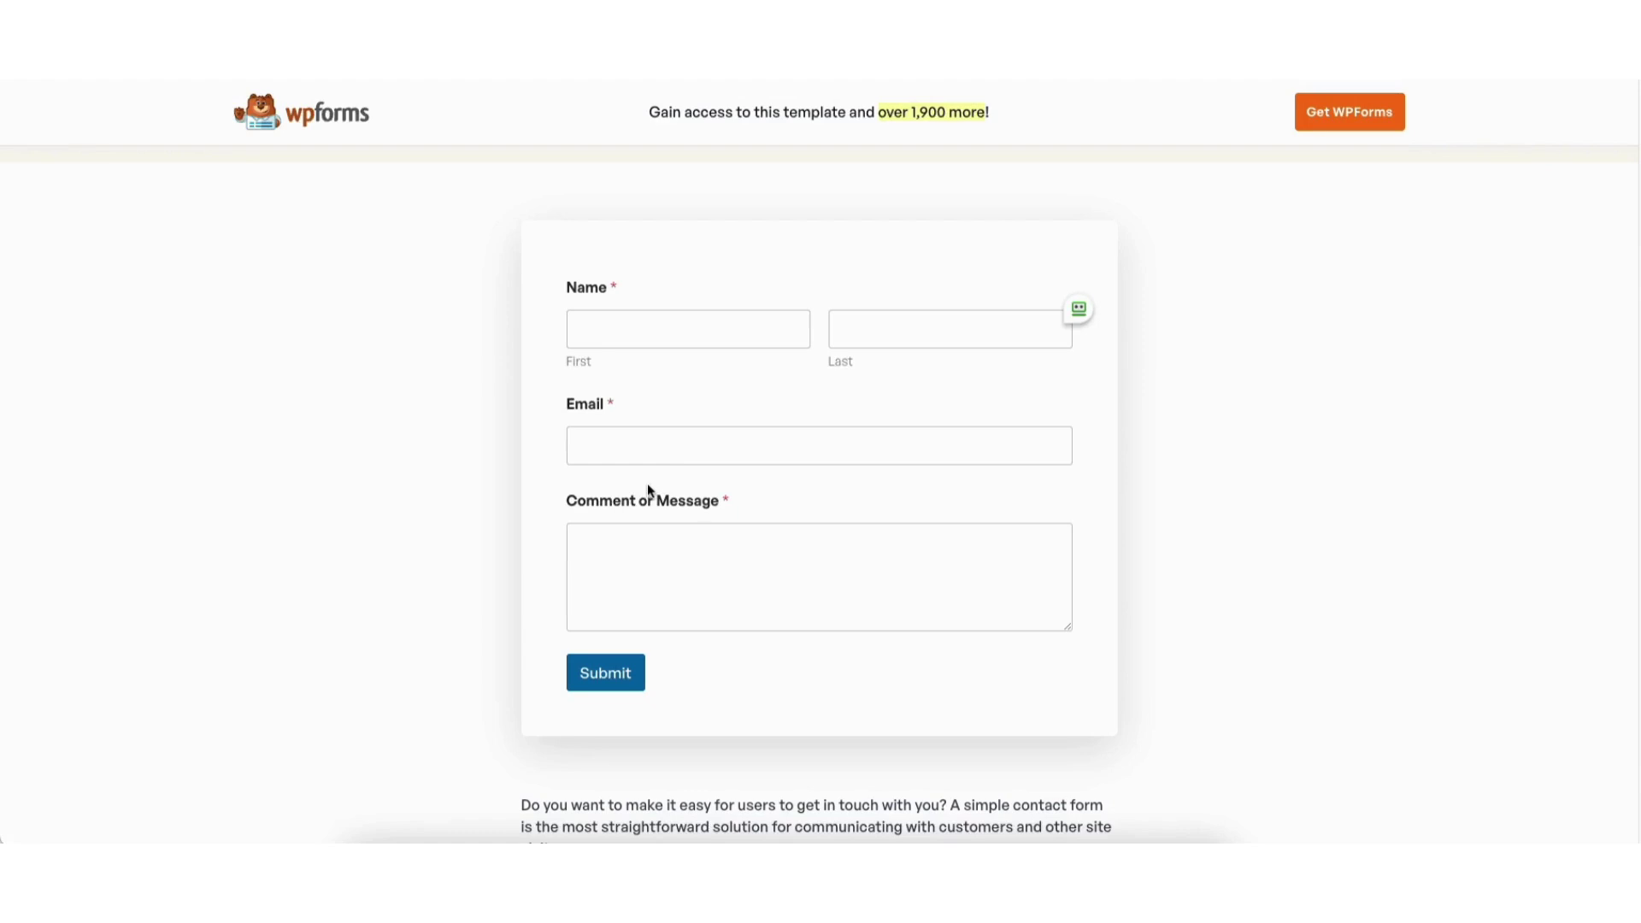
key(ctrl+w)
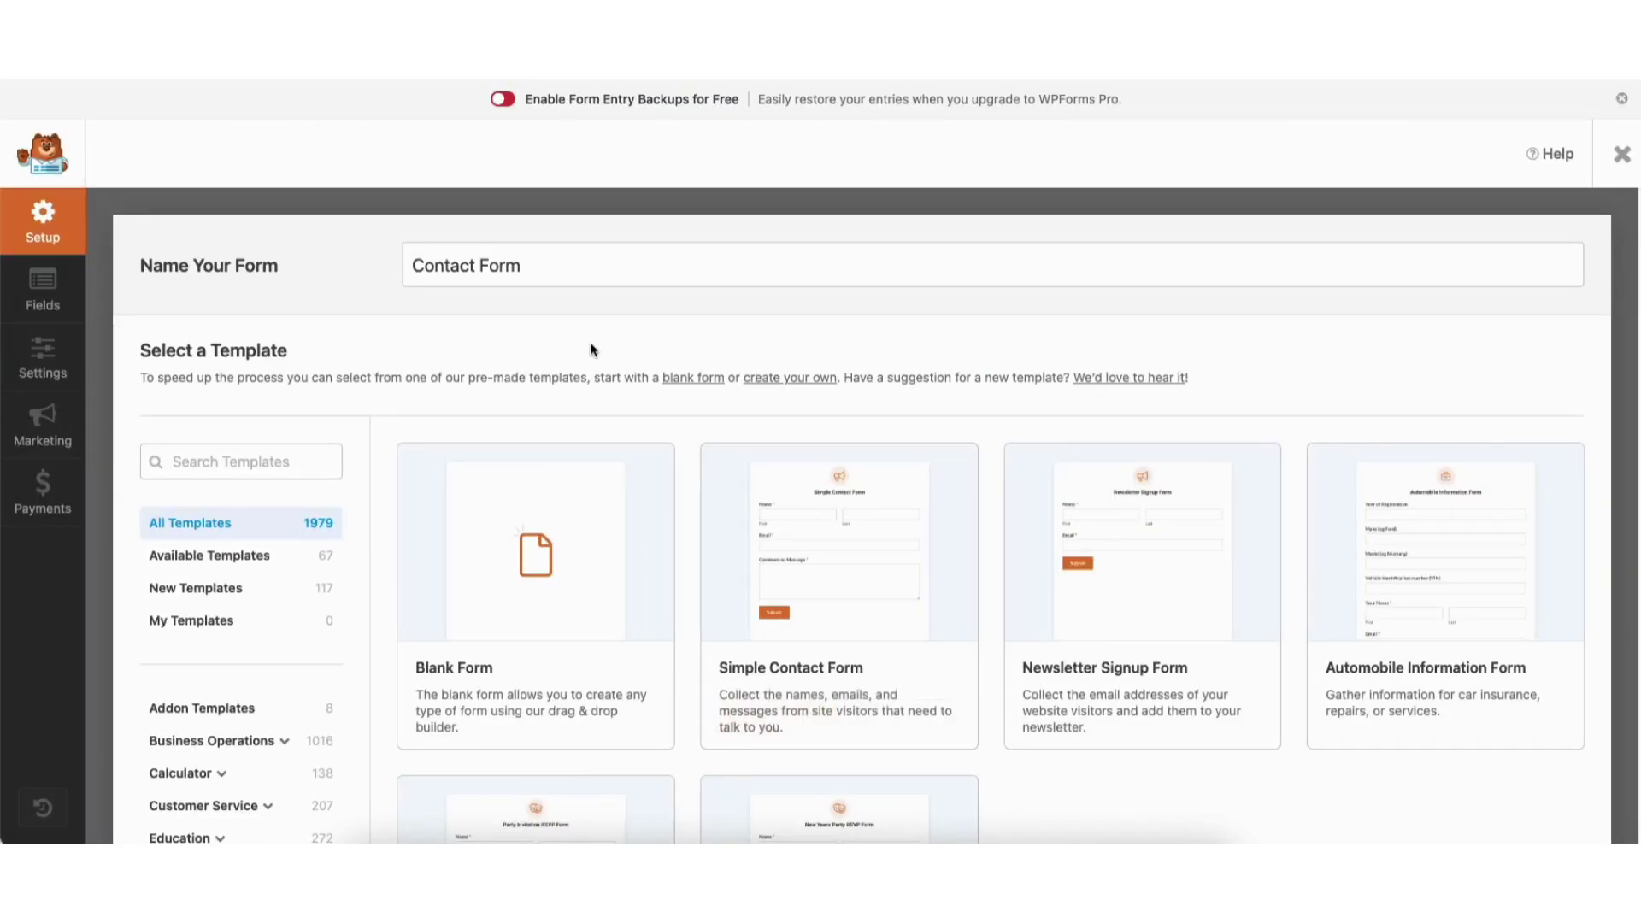
mouse_move(509, 566)
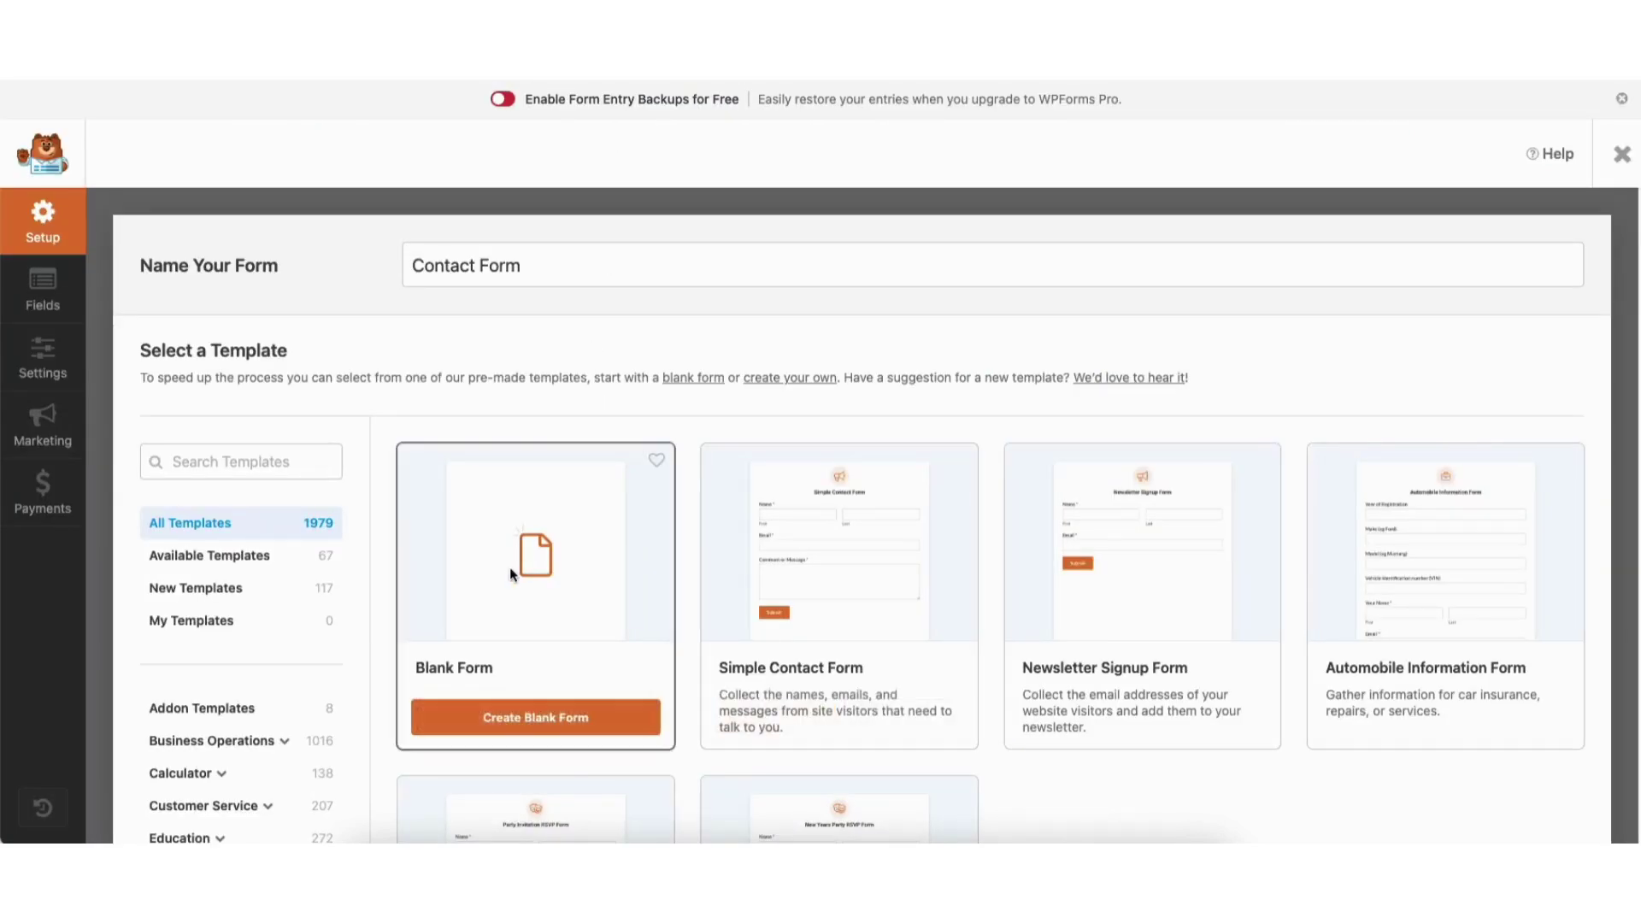
click(517, 722)
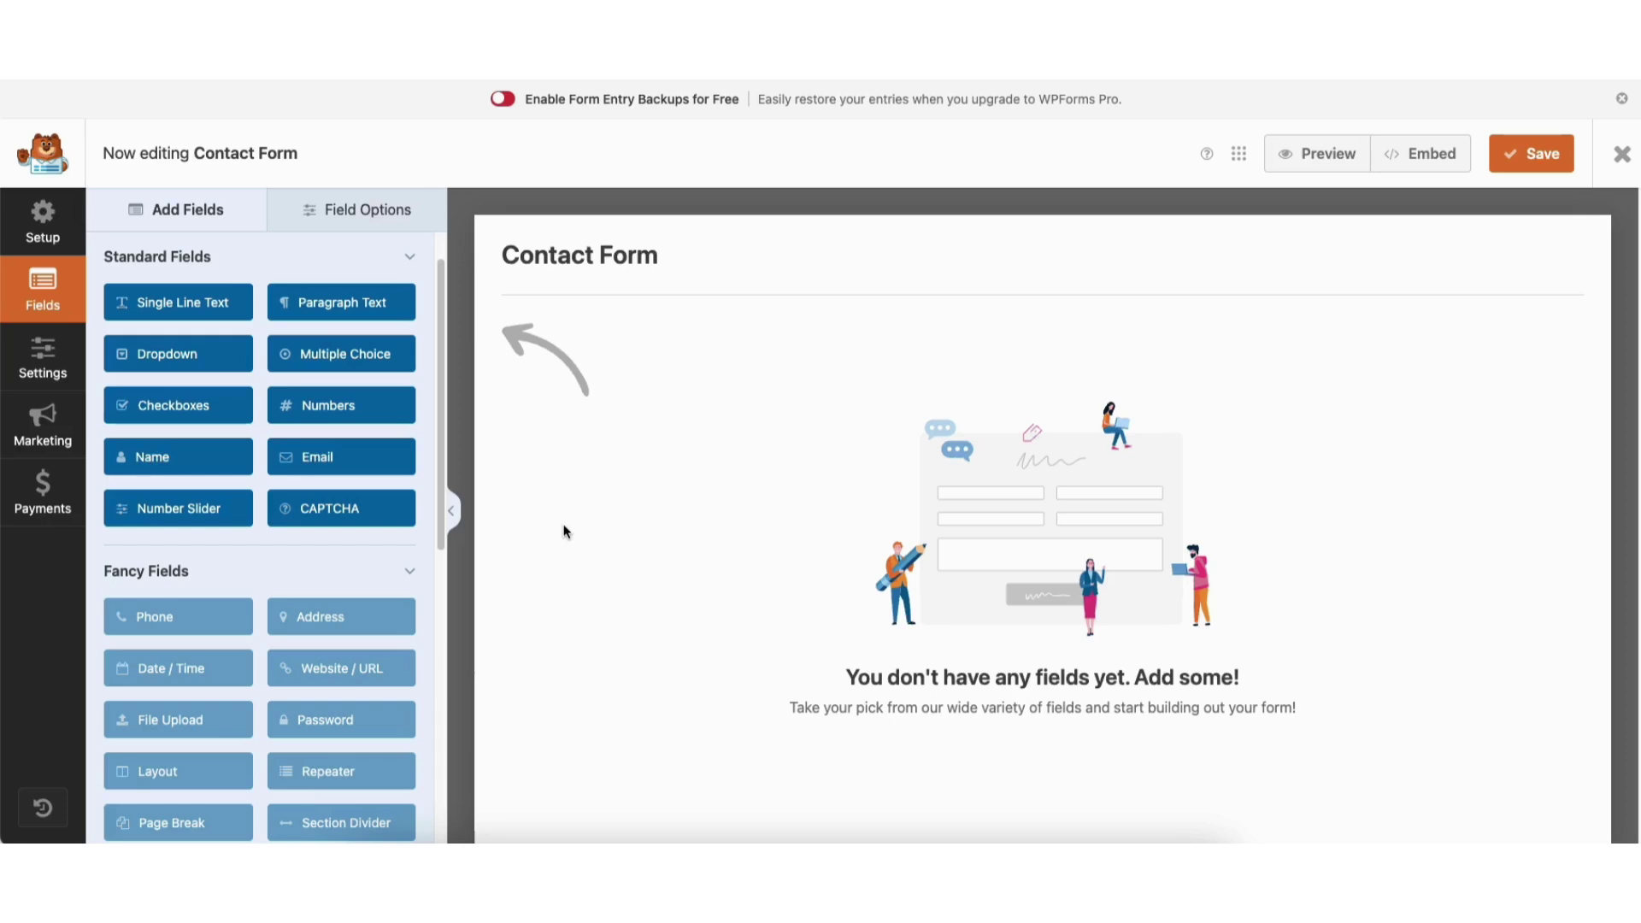
click(171, 458)
mouse_move(596, 412)
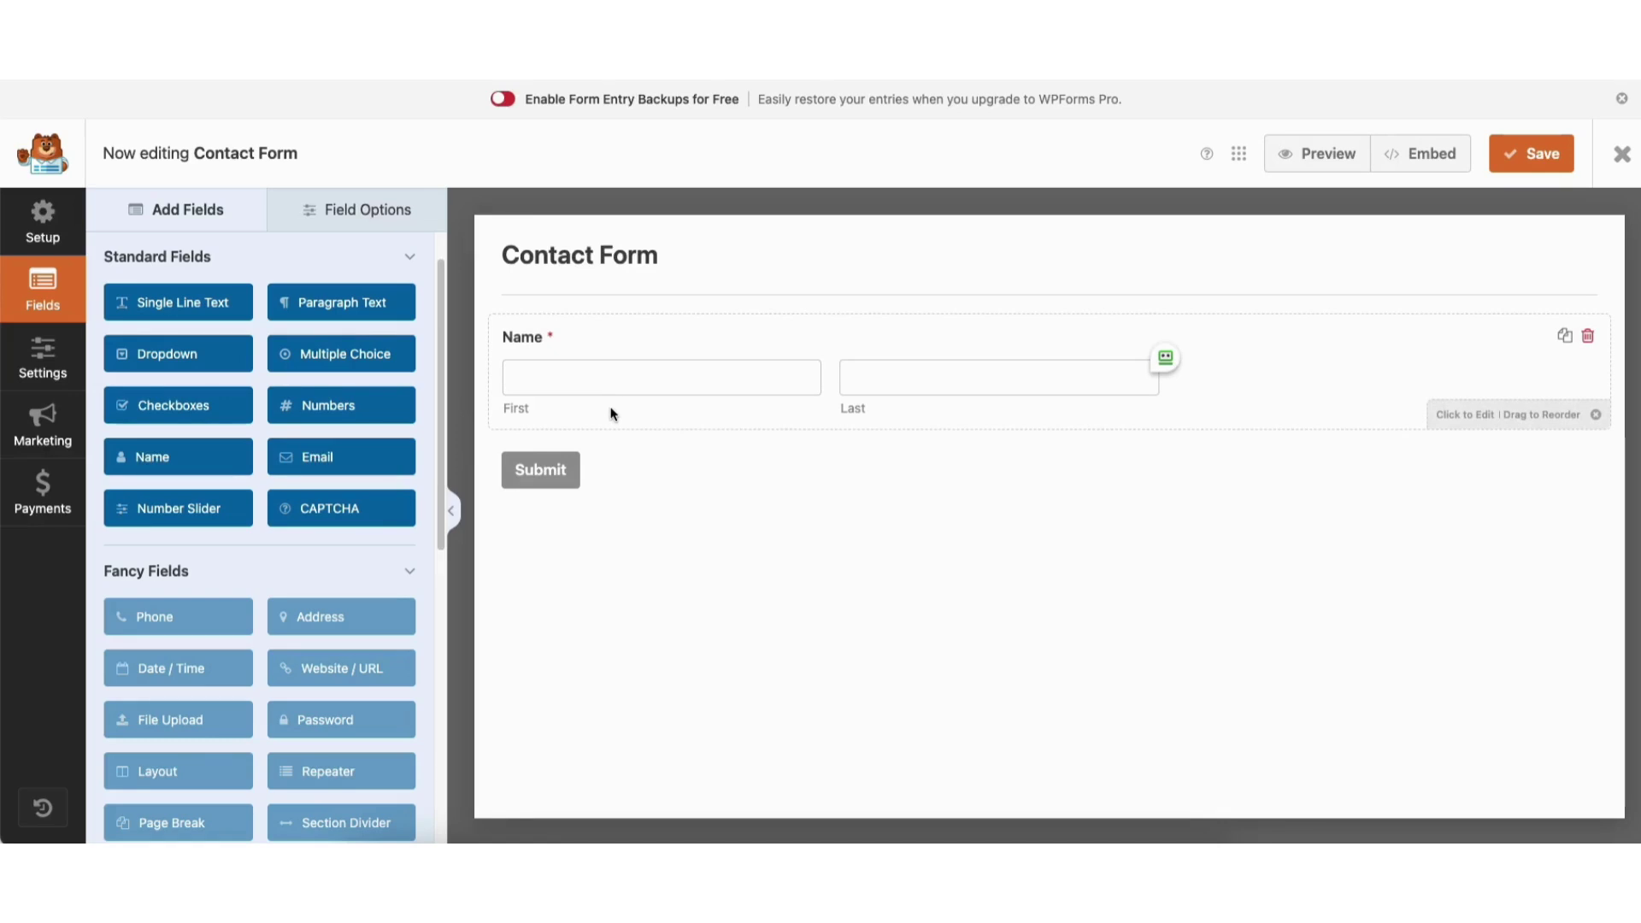
click(333, 461)
mouse_move(542, 513)
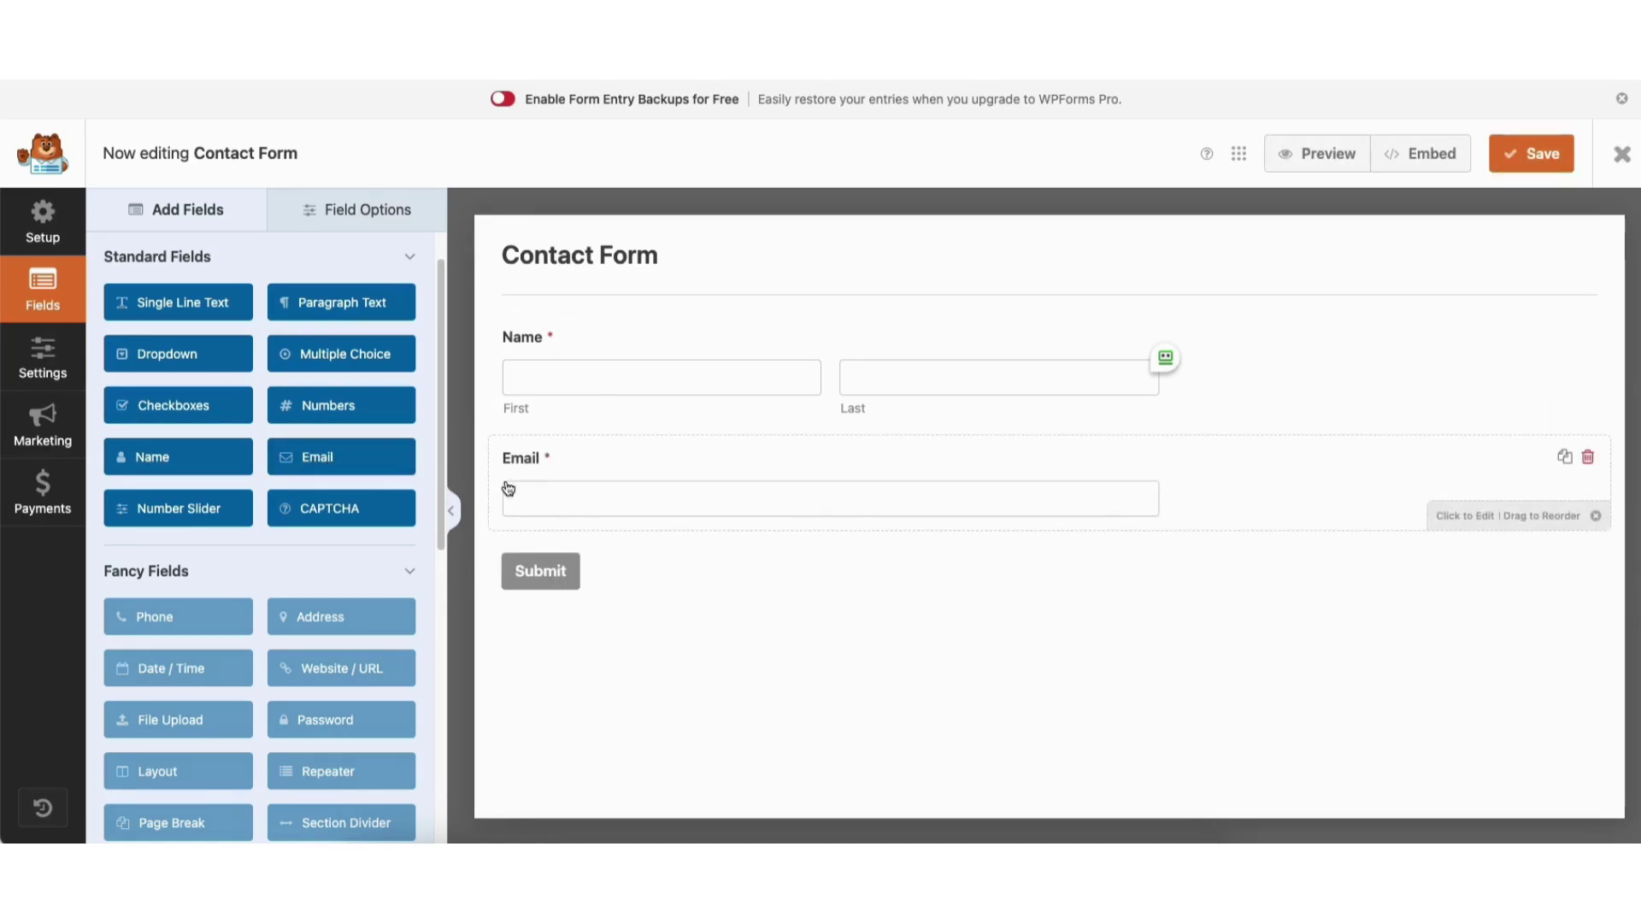
click(339, 305)
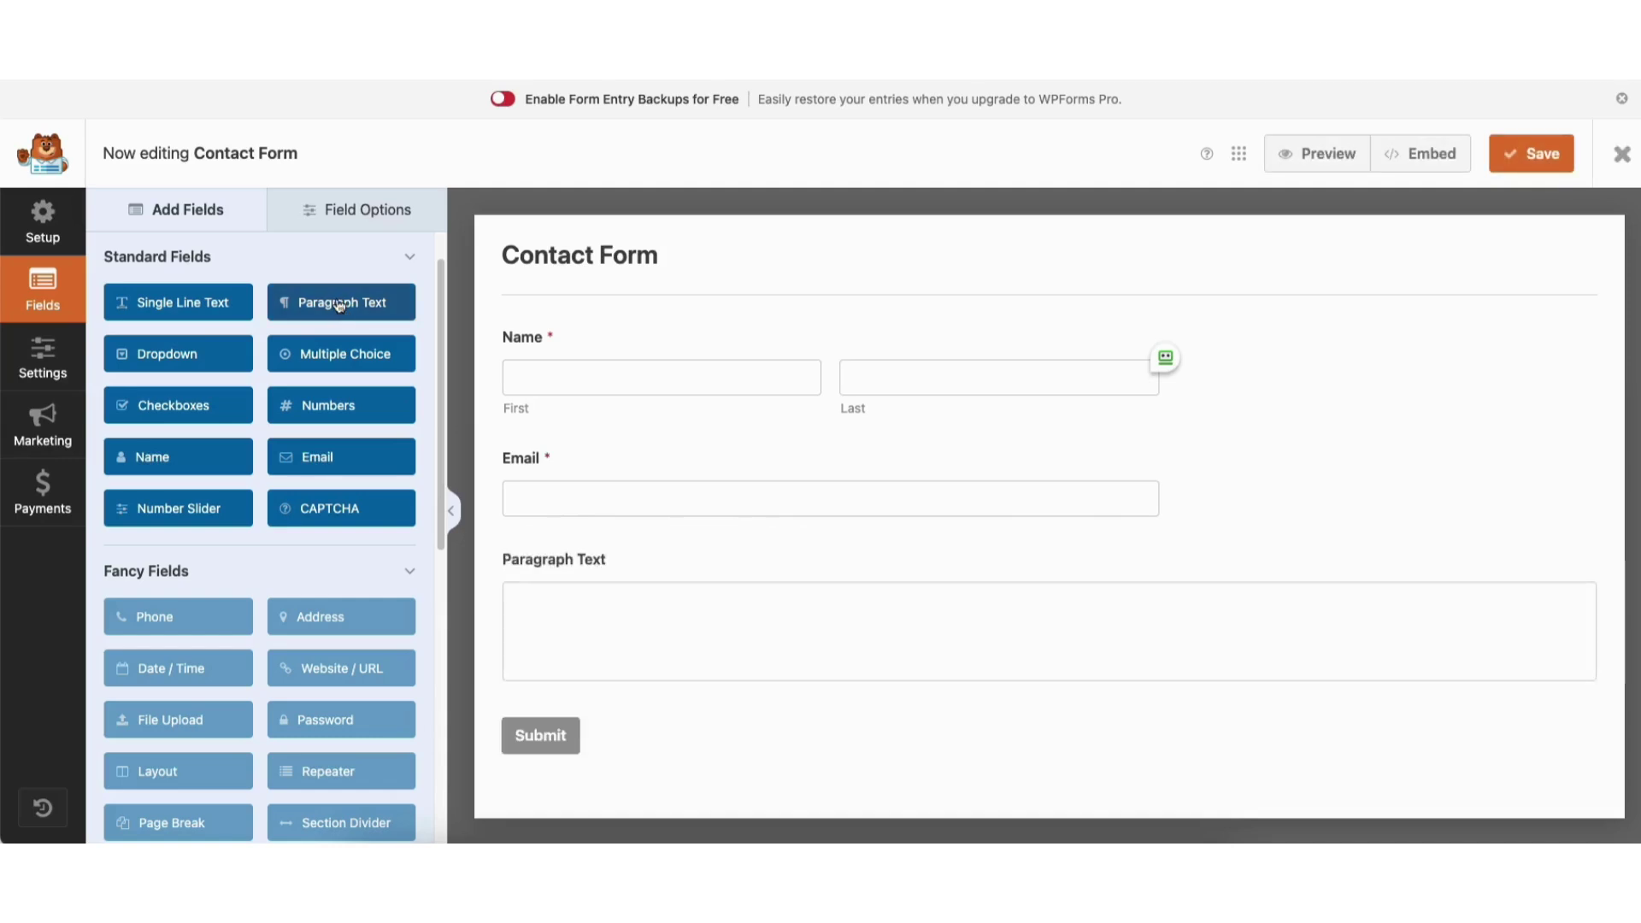
mouse_move(625, 568)
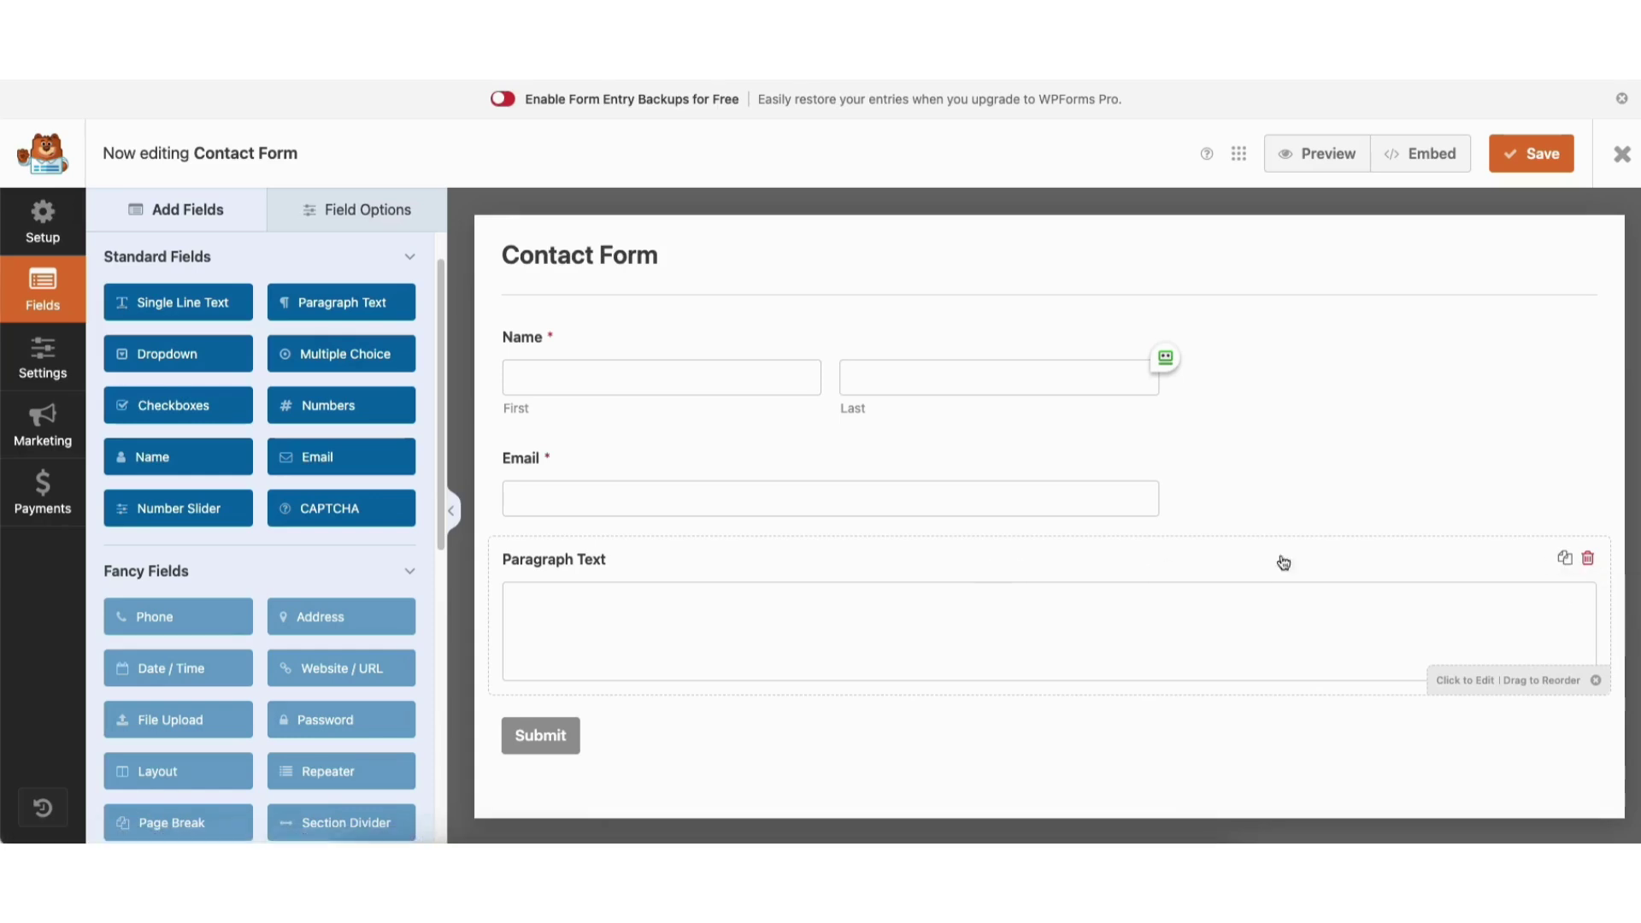
drag(1264, 561, 1250, 605)
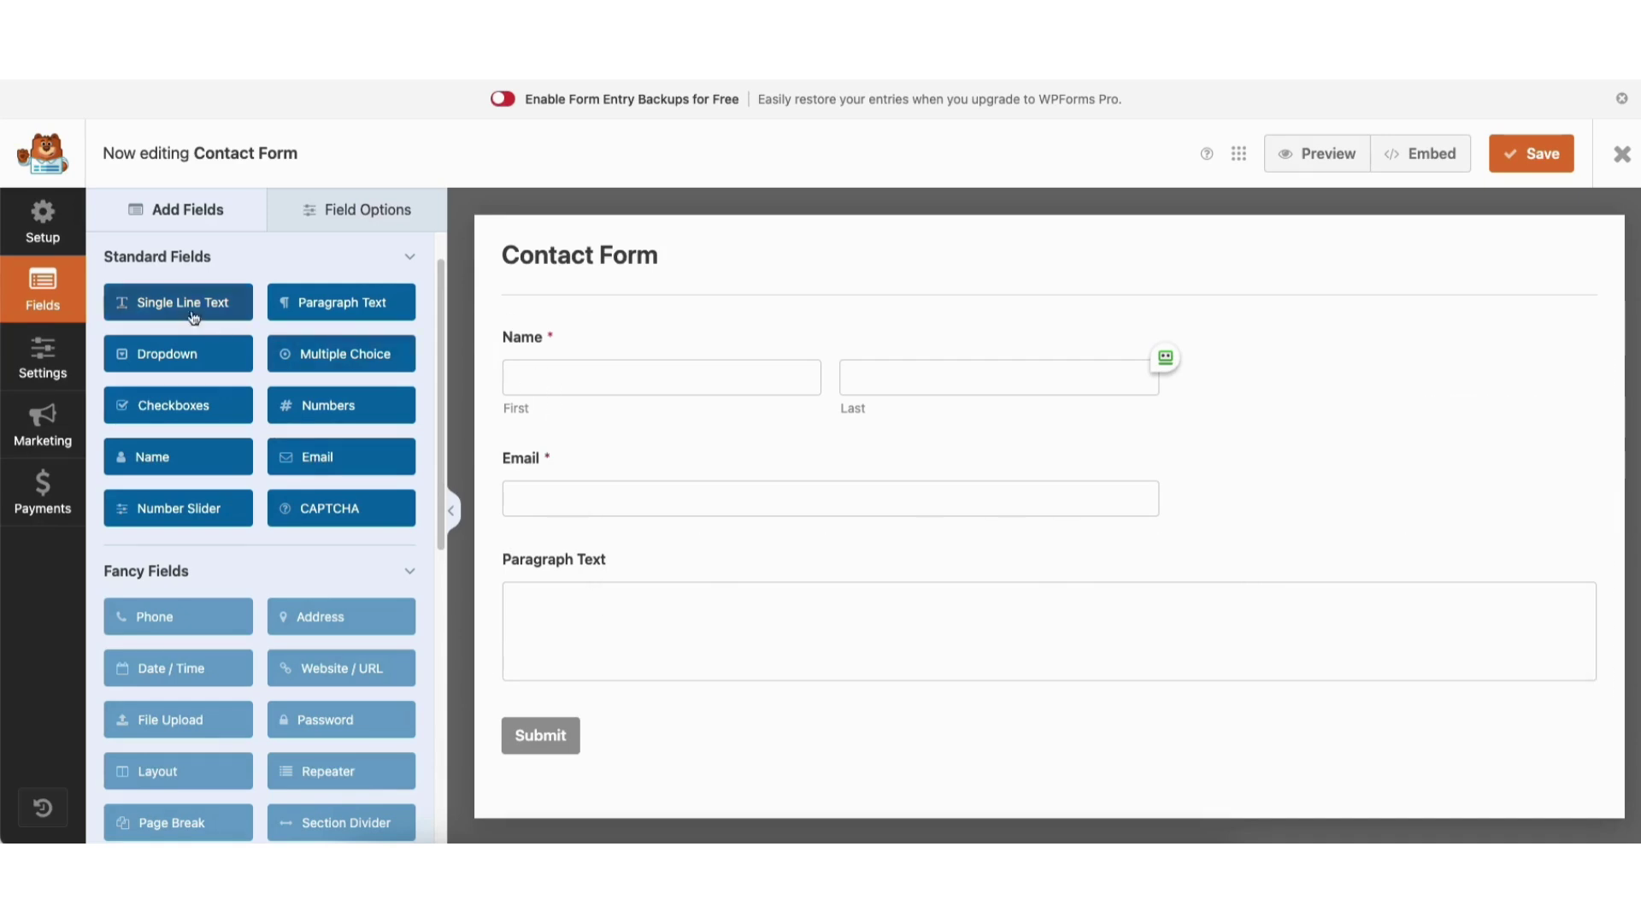
drag(182, 304, 376, 395)
Select the Name field and test adding 'Demo' to its label, leaving it 'Name'.
click(602, 355)
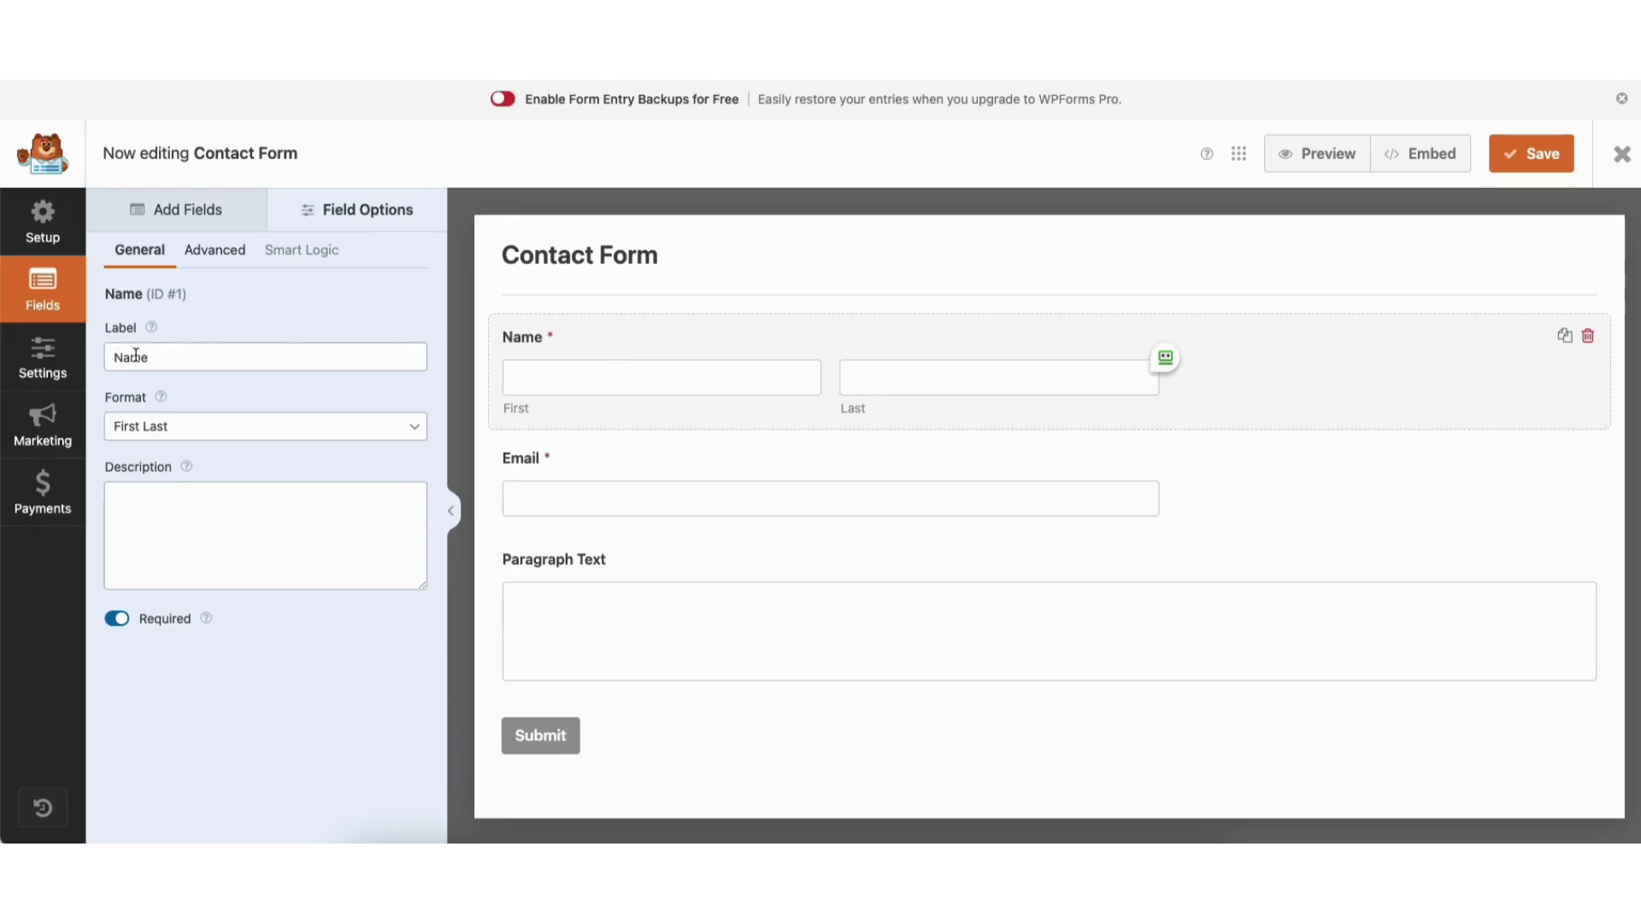
click(170, 357)
click(117, 356)
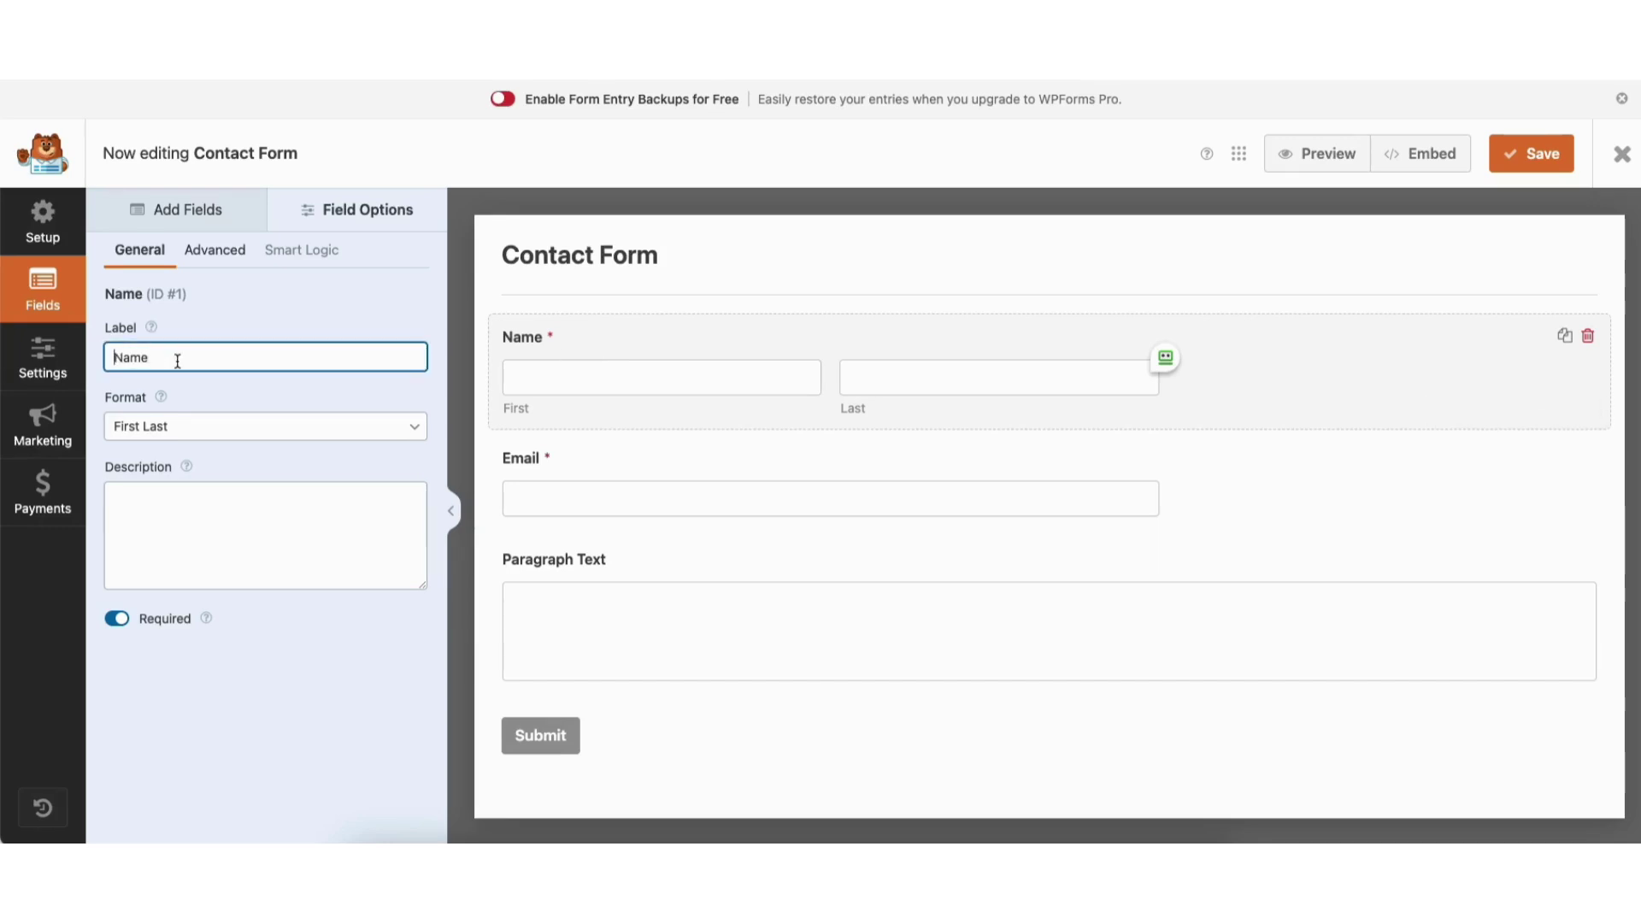
text(Demo)
key(BackSpace)
key(BackSpace)
key(BackSpace)
key(BackSpace)
key(BackSpace)
Cycle the Name format through Simple and First Middle Last, ending on First Last.
click(149, 430)
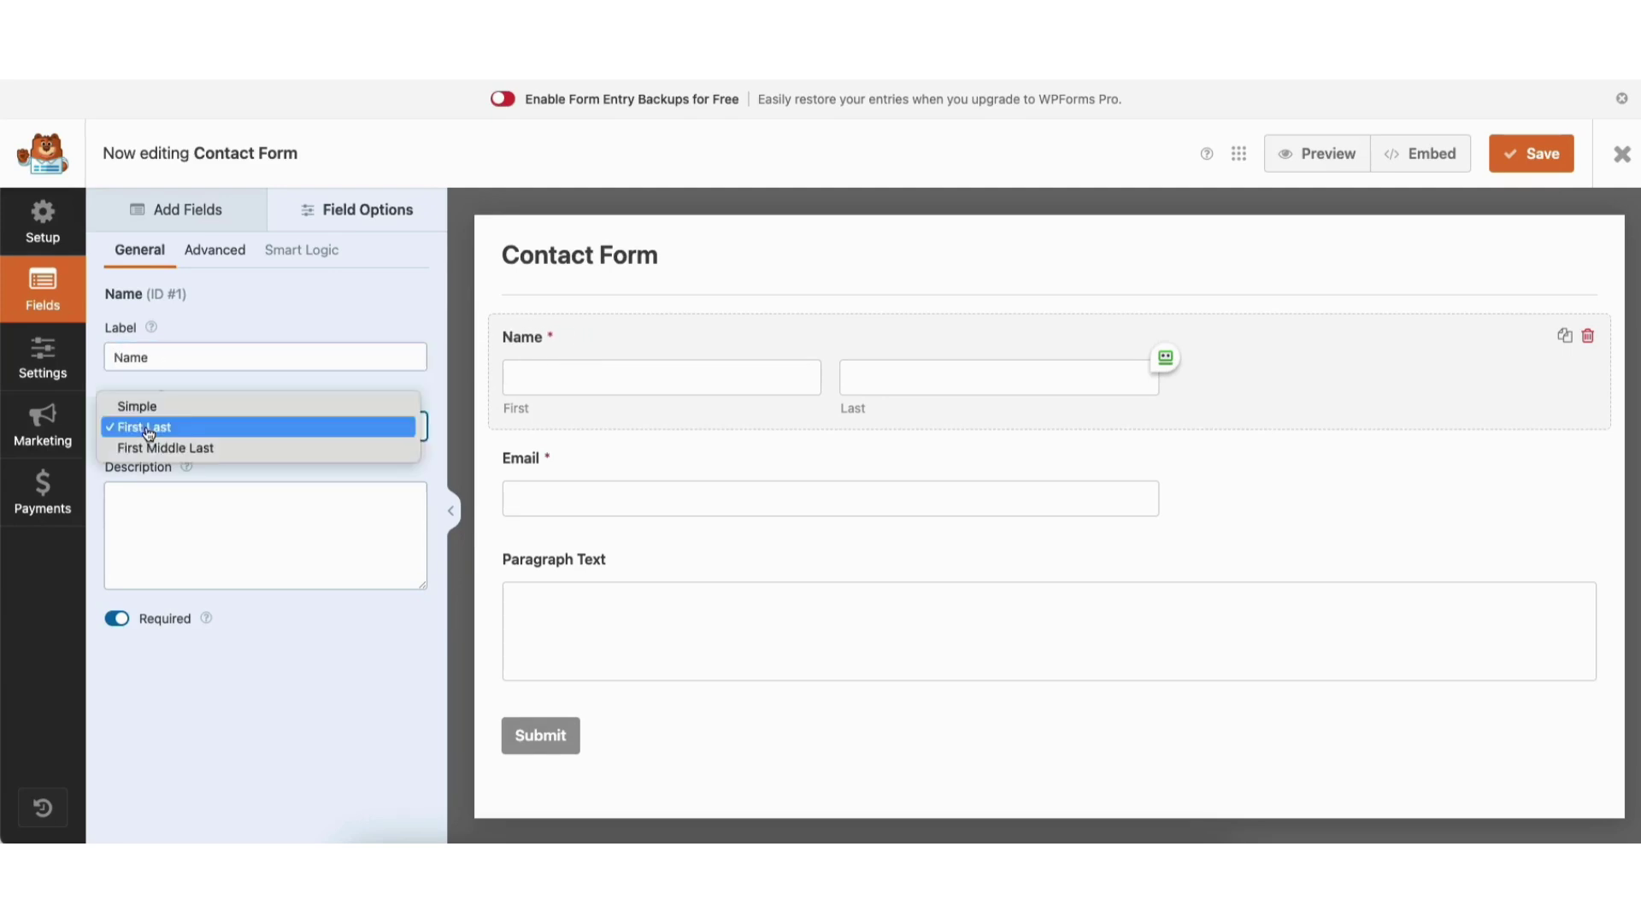
click(210, 426)
click(204, 429)
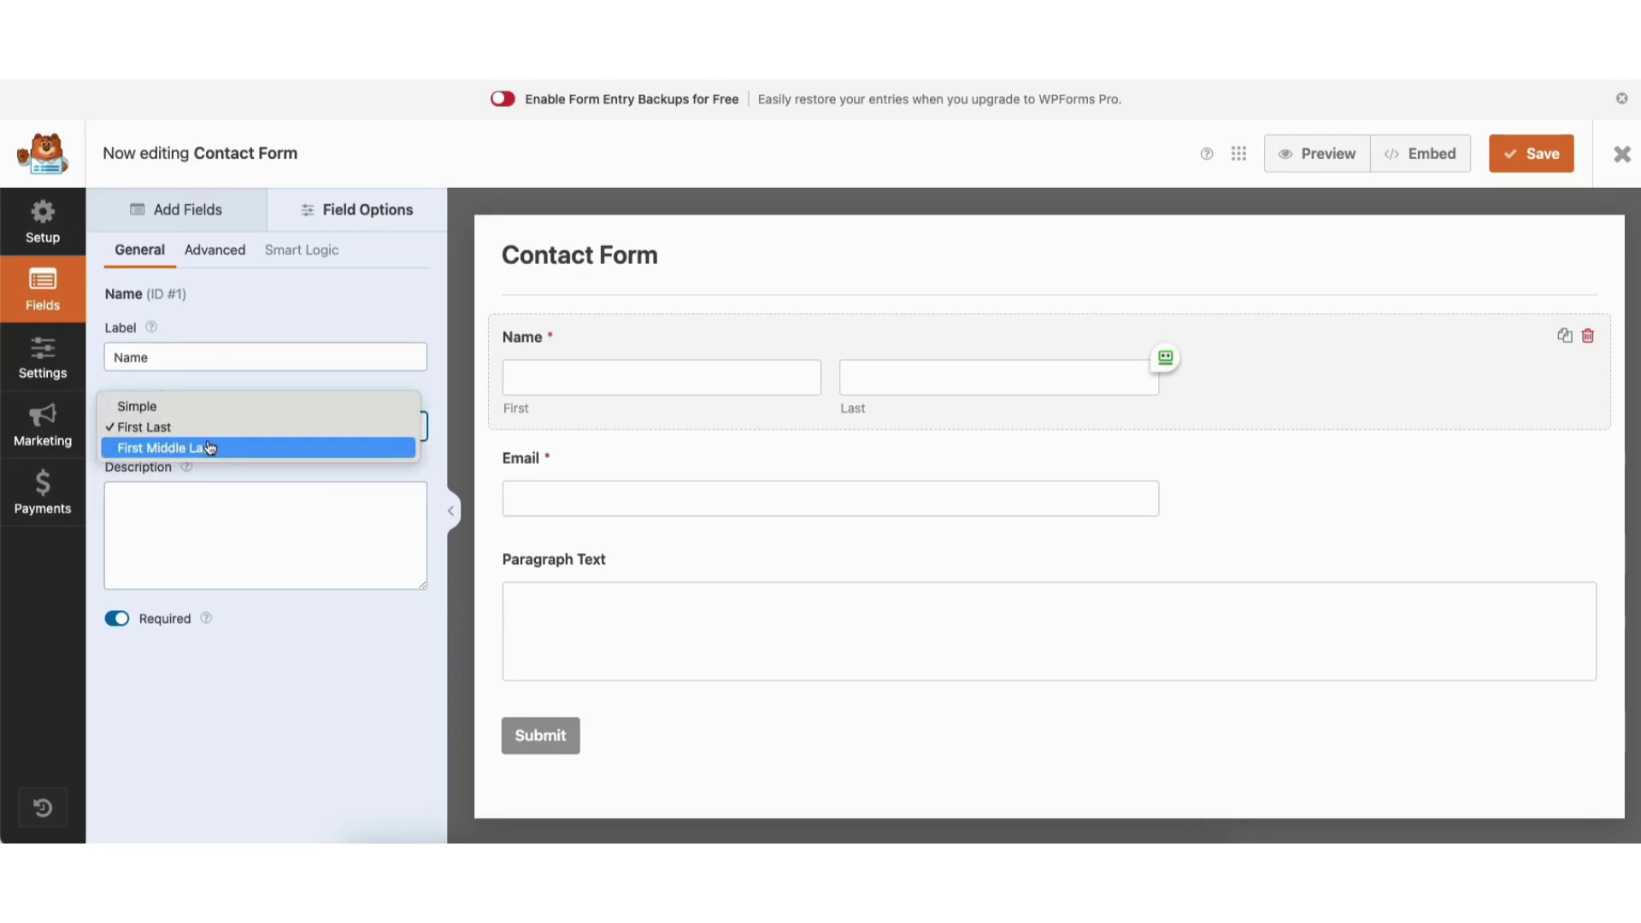
click(207, 441)
click(195, 428)
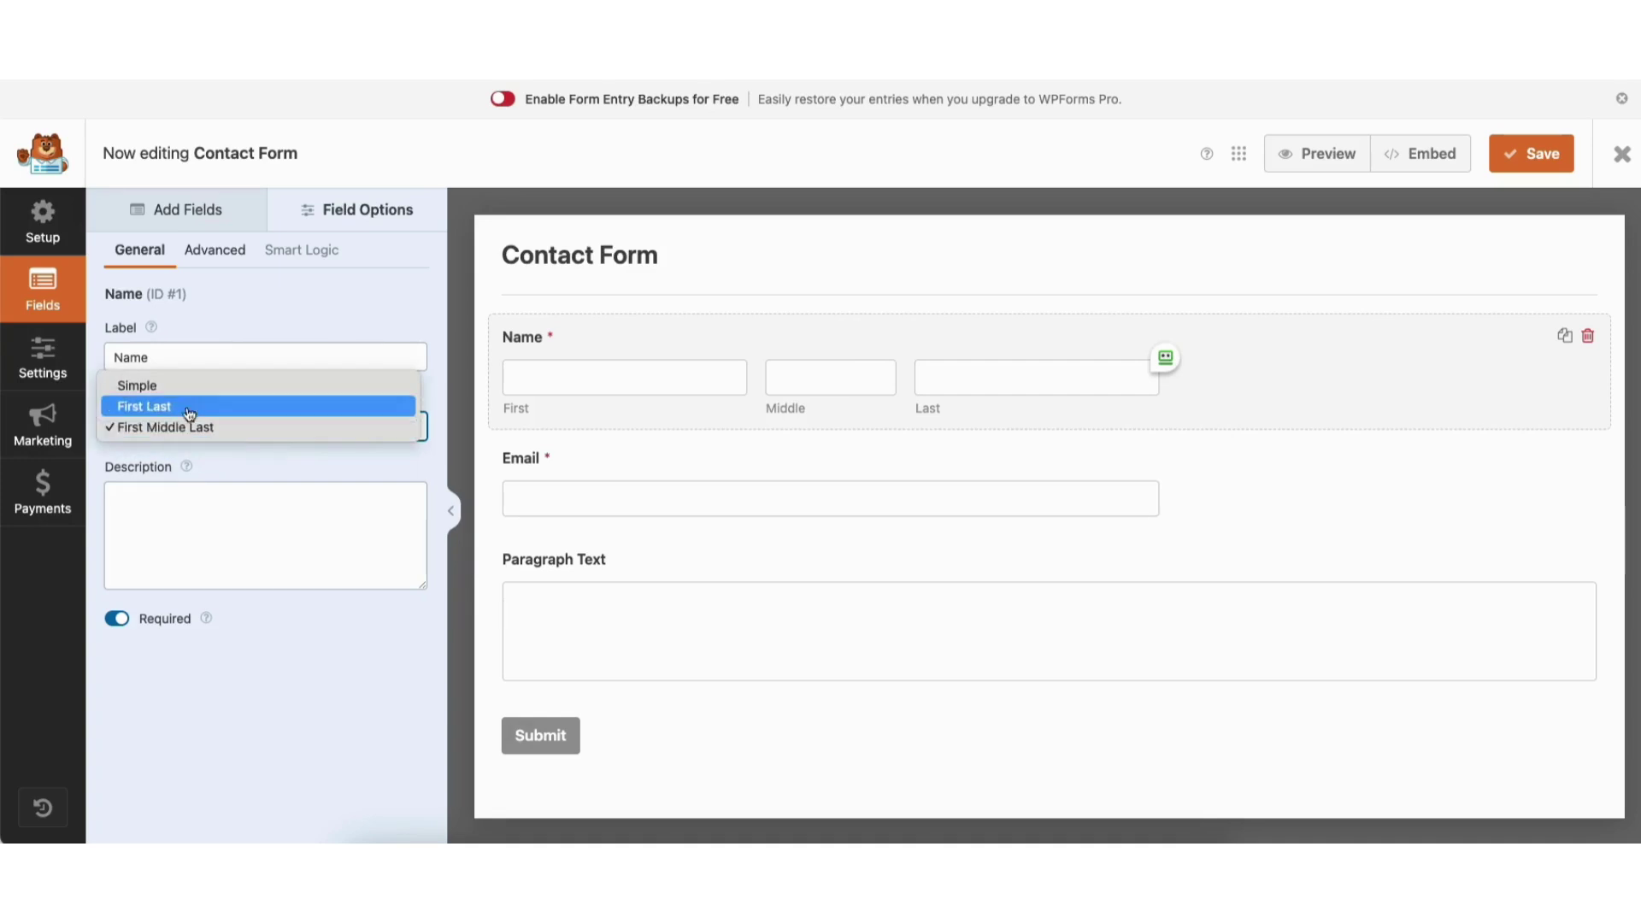
click(184, 393)
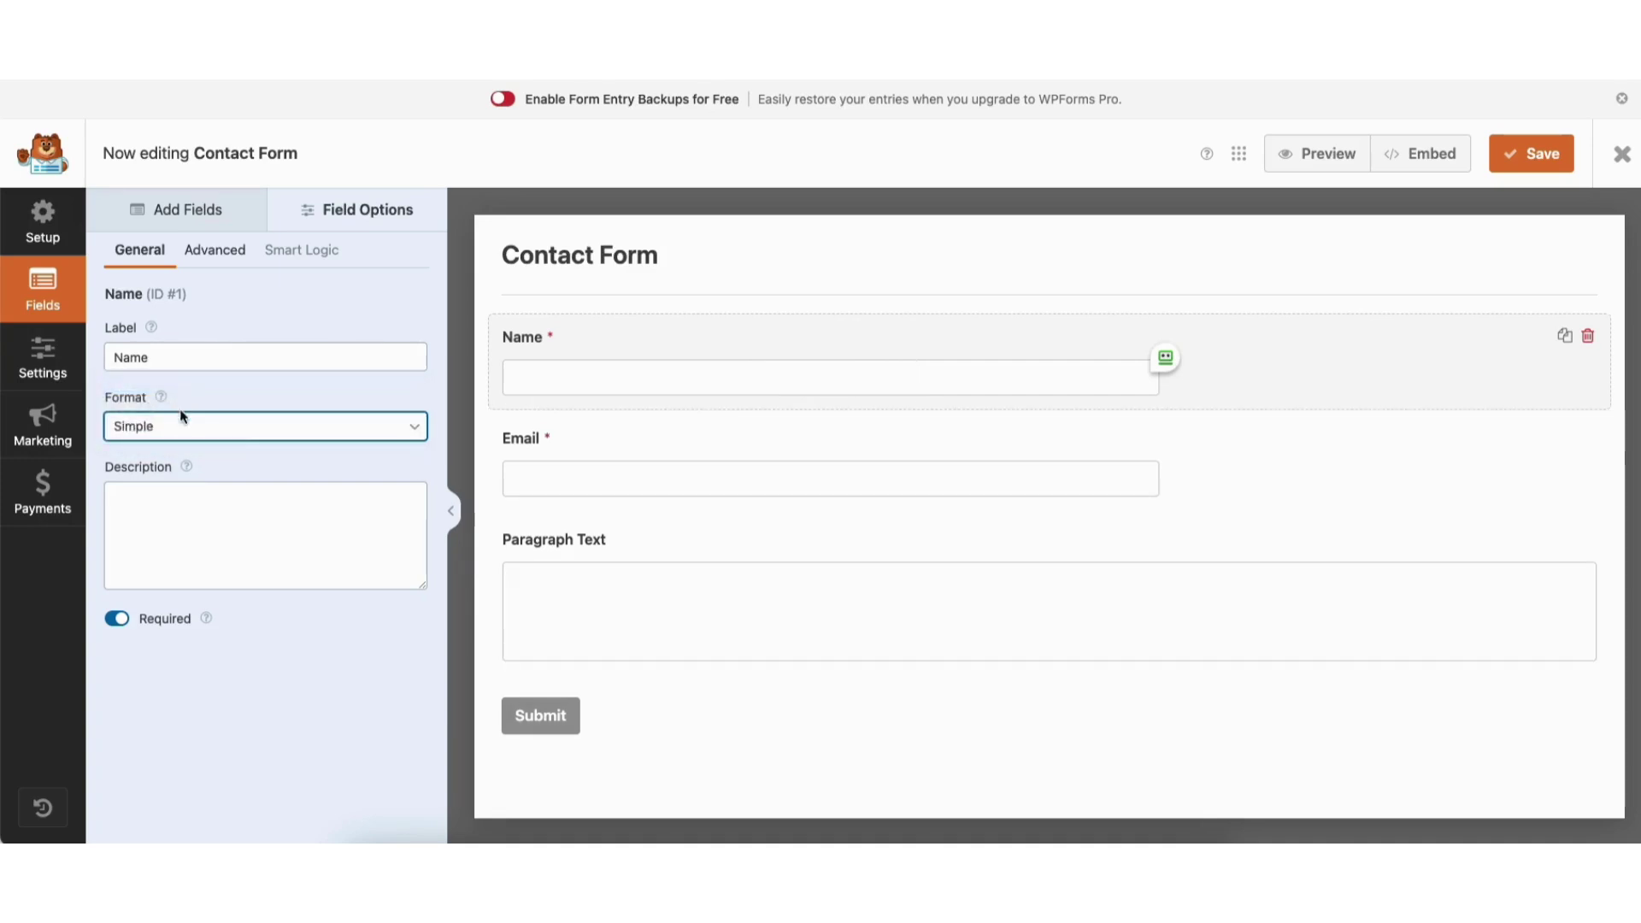
click(172, 427)
click(207, 467)
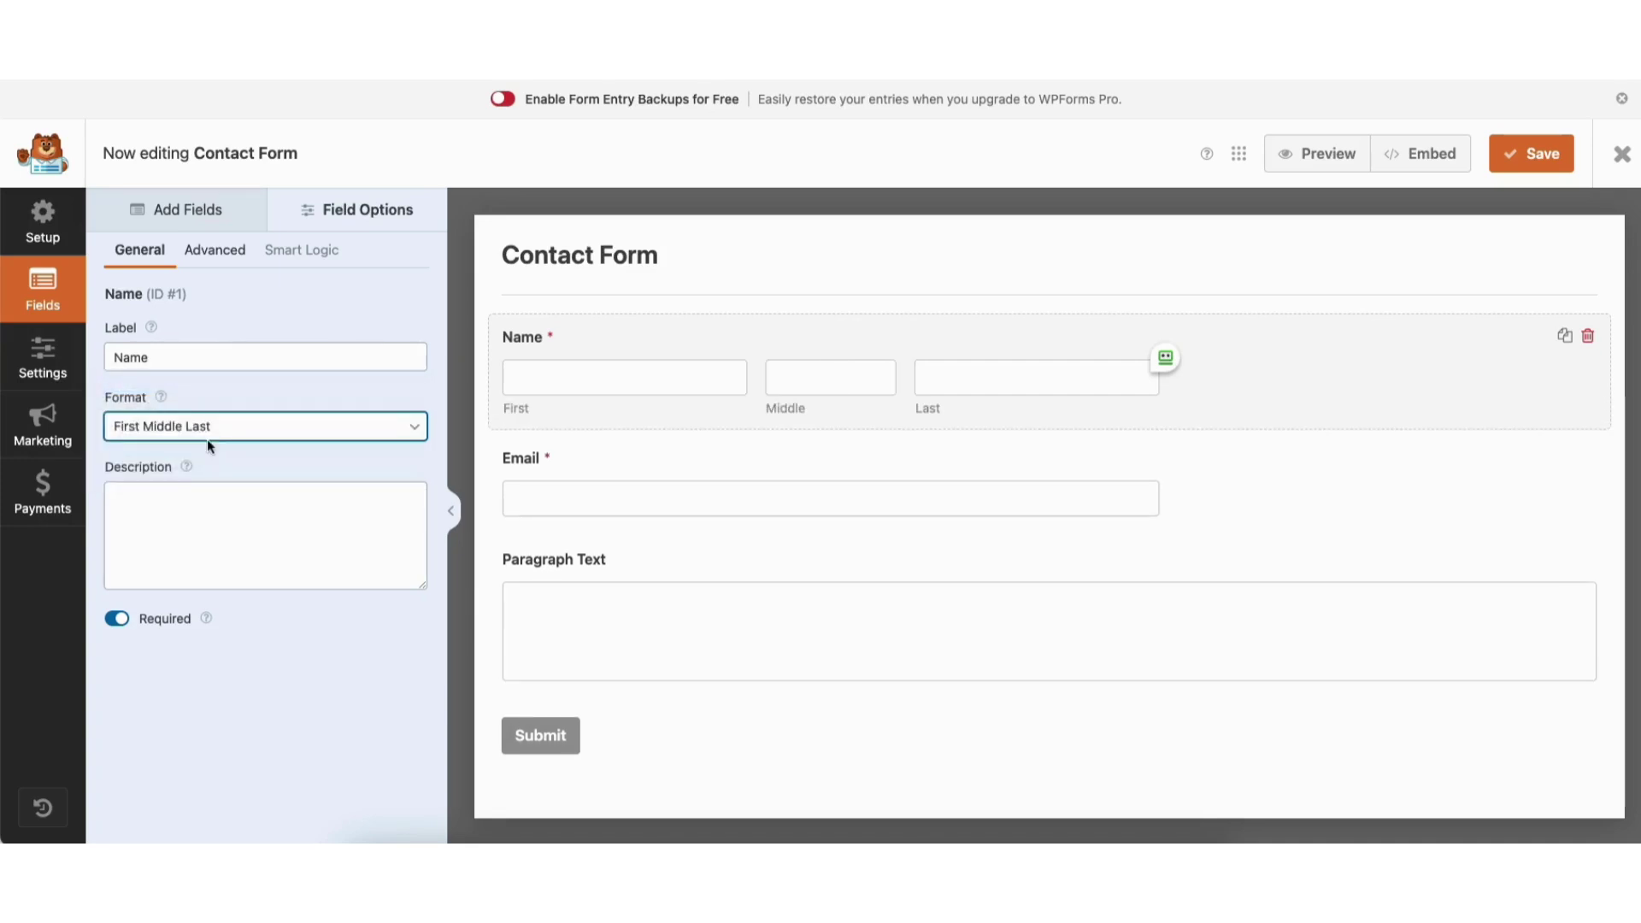
click(207, 427)
click(175, 444)
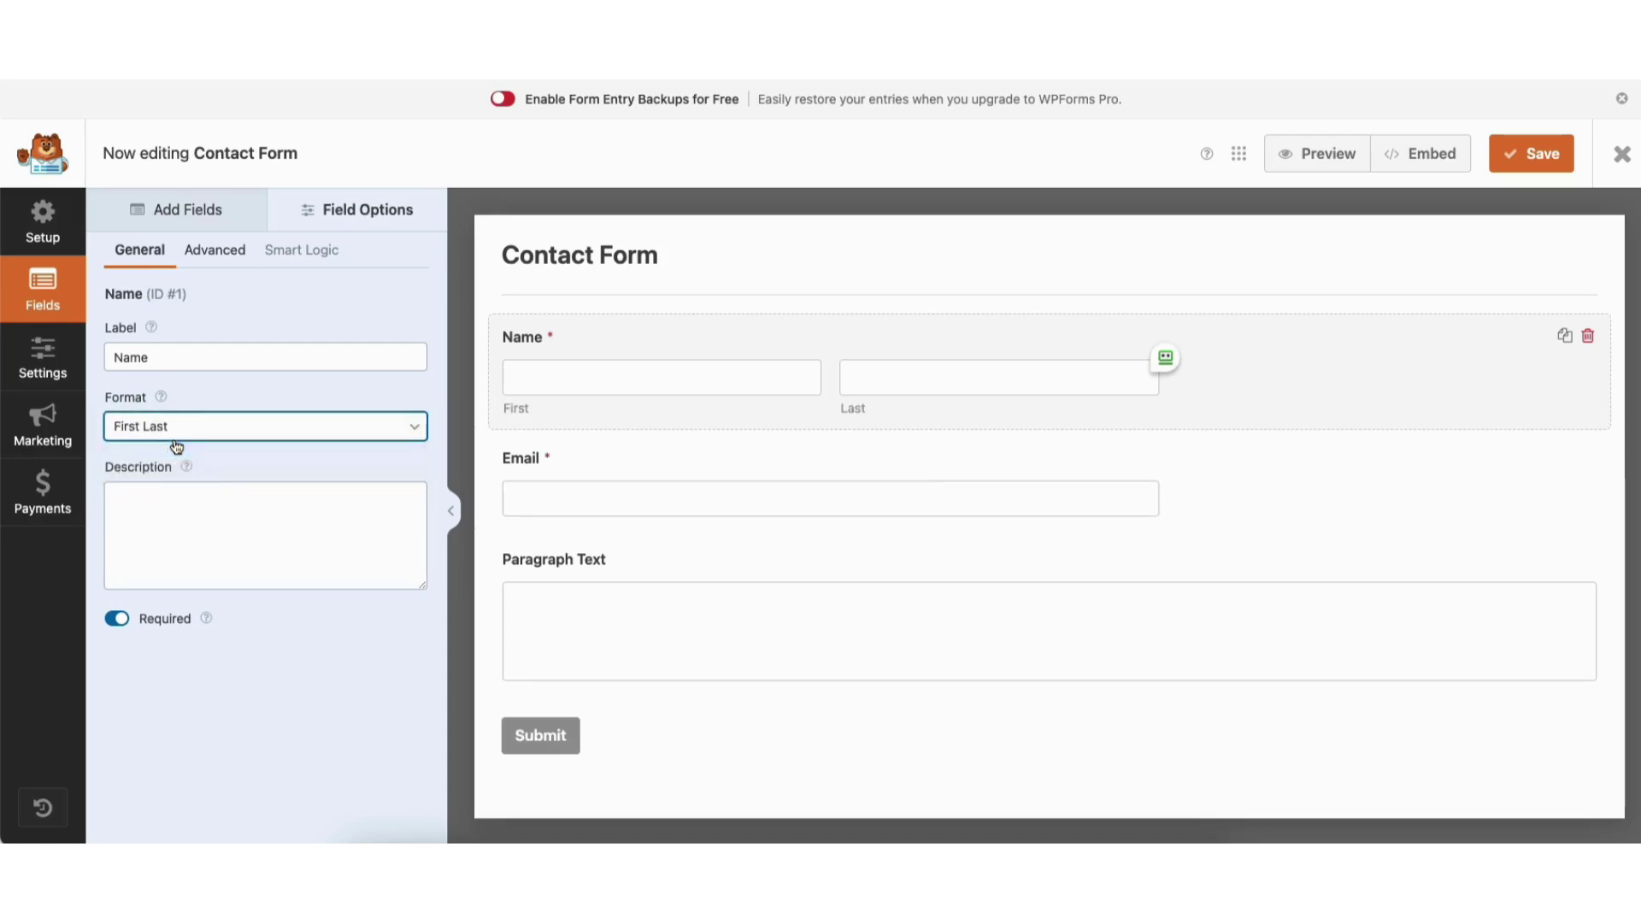
Type and clear a demo description, toggle Required off and on, then view Advanced options.
click(156, 501)
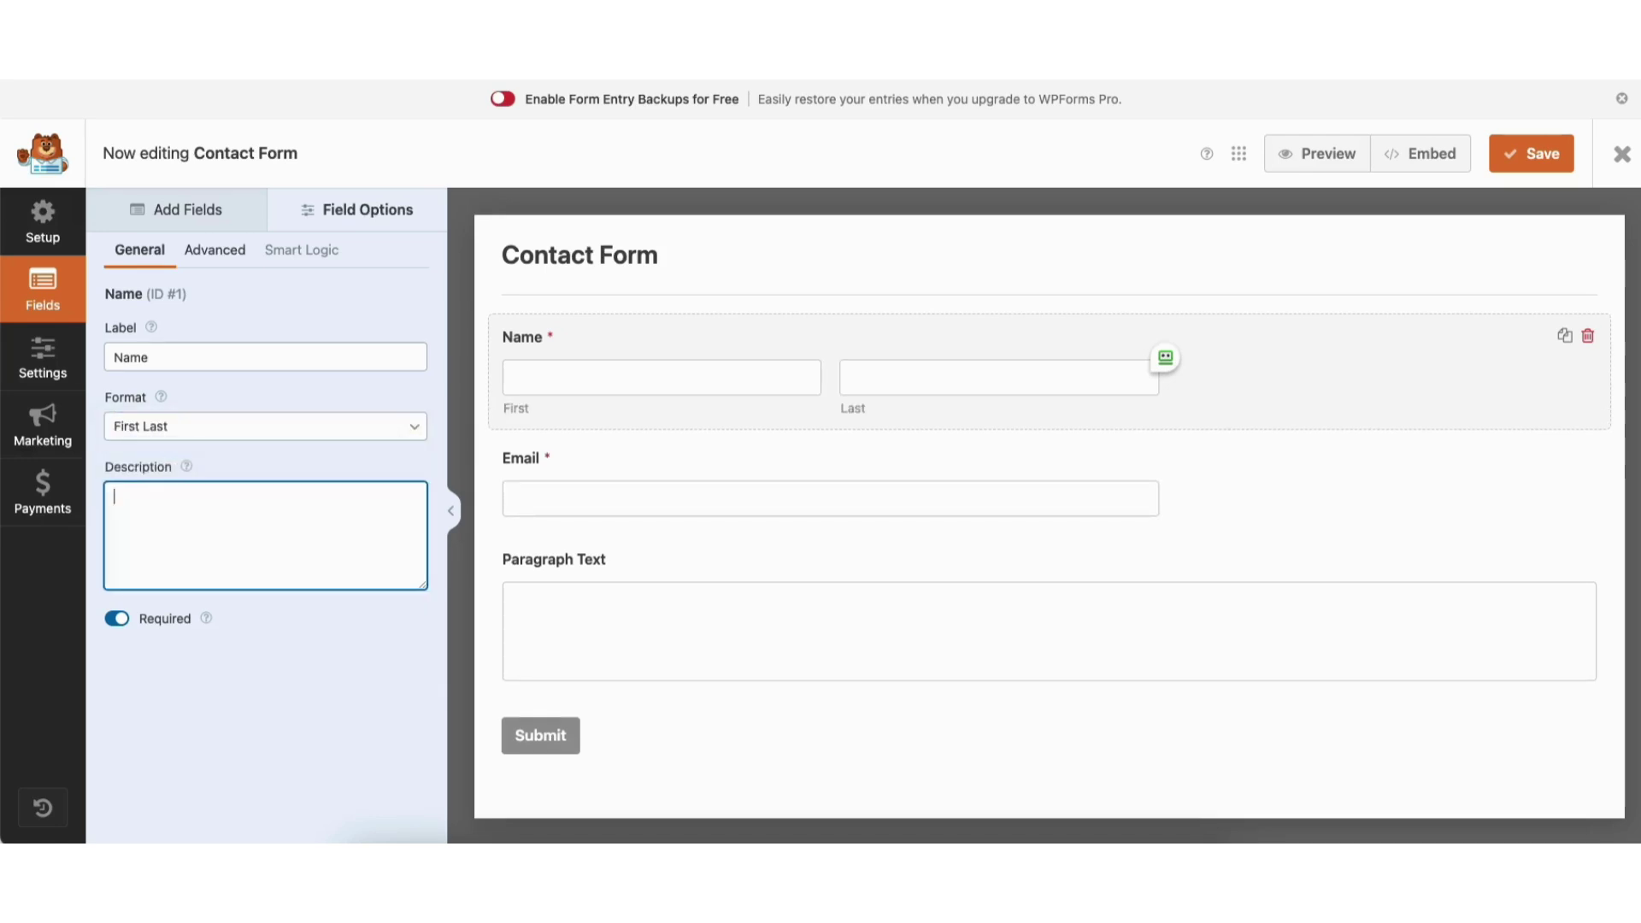
text(This is my demo des)
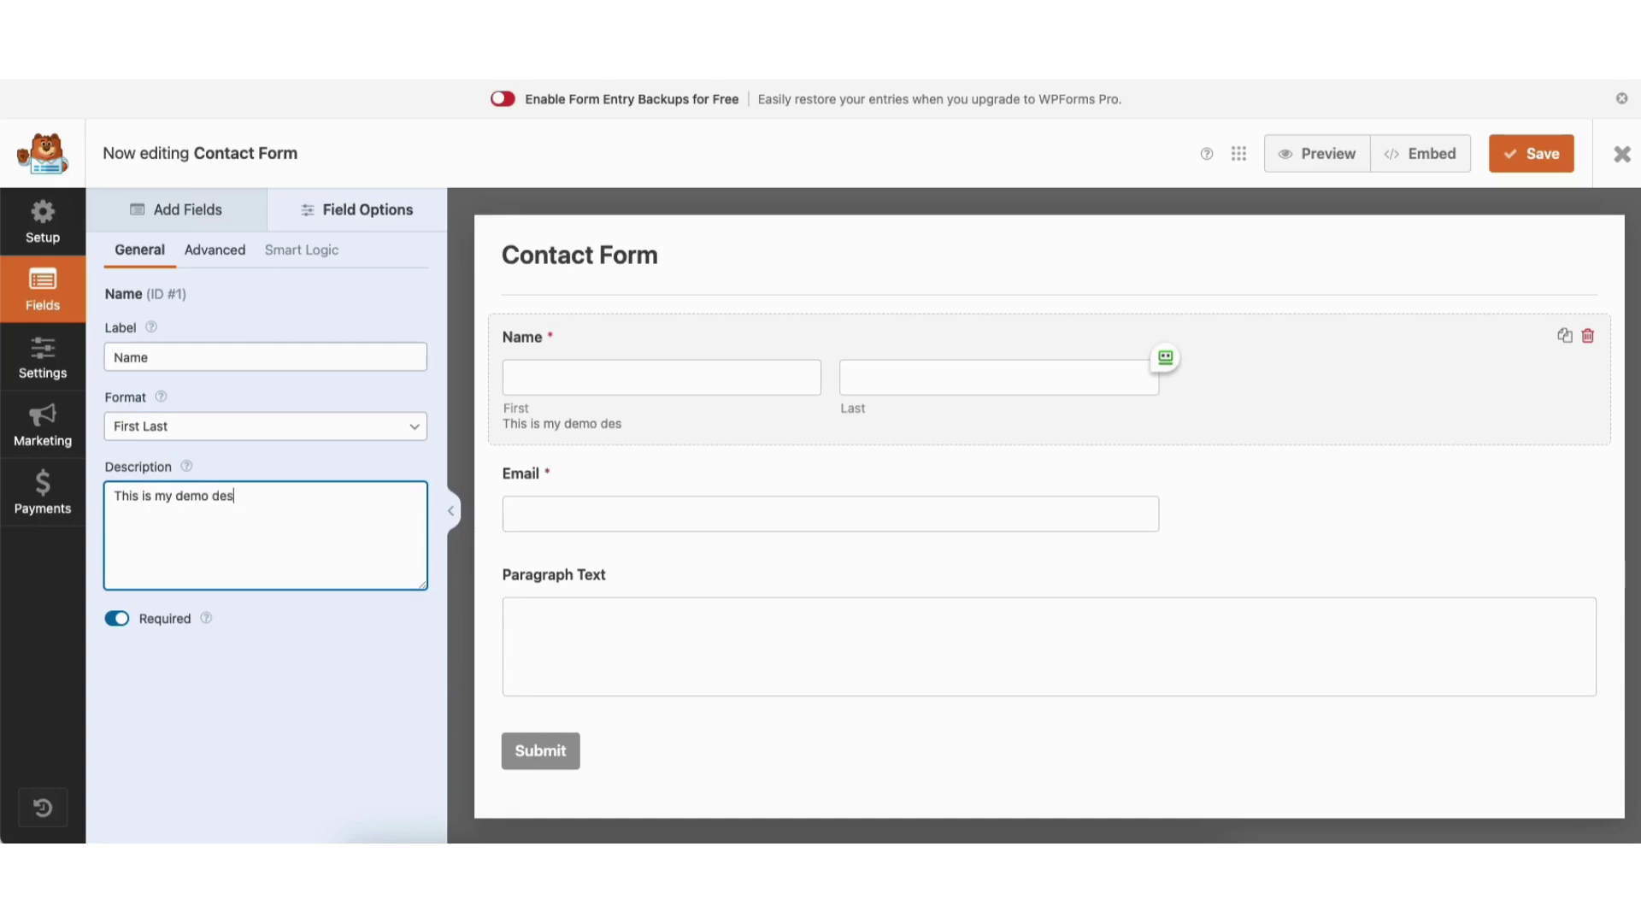
key(BackSpace)
key(BackSpace)
key(BackSpace)
key(BackSpace)
key(BackSpace)
key(BackSpace)
key(BackSpace)
key(BackSpace)
key(BackSpace)
key(BackSpace)
key(BackSpace)
key(BackSpace)
key(BackSpace)
key(BackSpace)
key(BackSpace)
key(BackSpace)
key(BackSpace)
key(BackSpace)
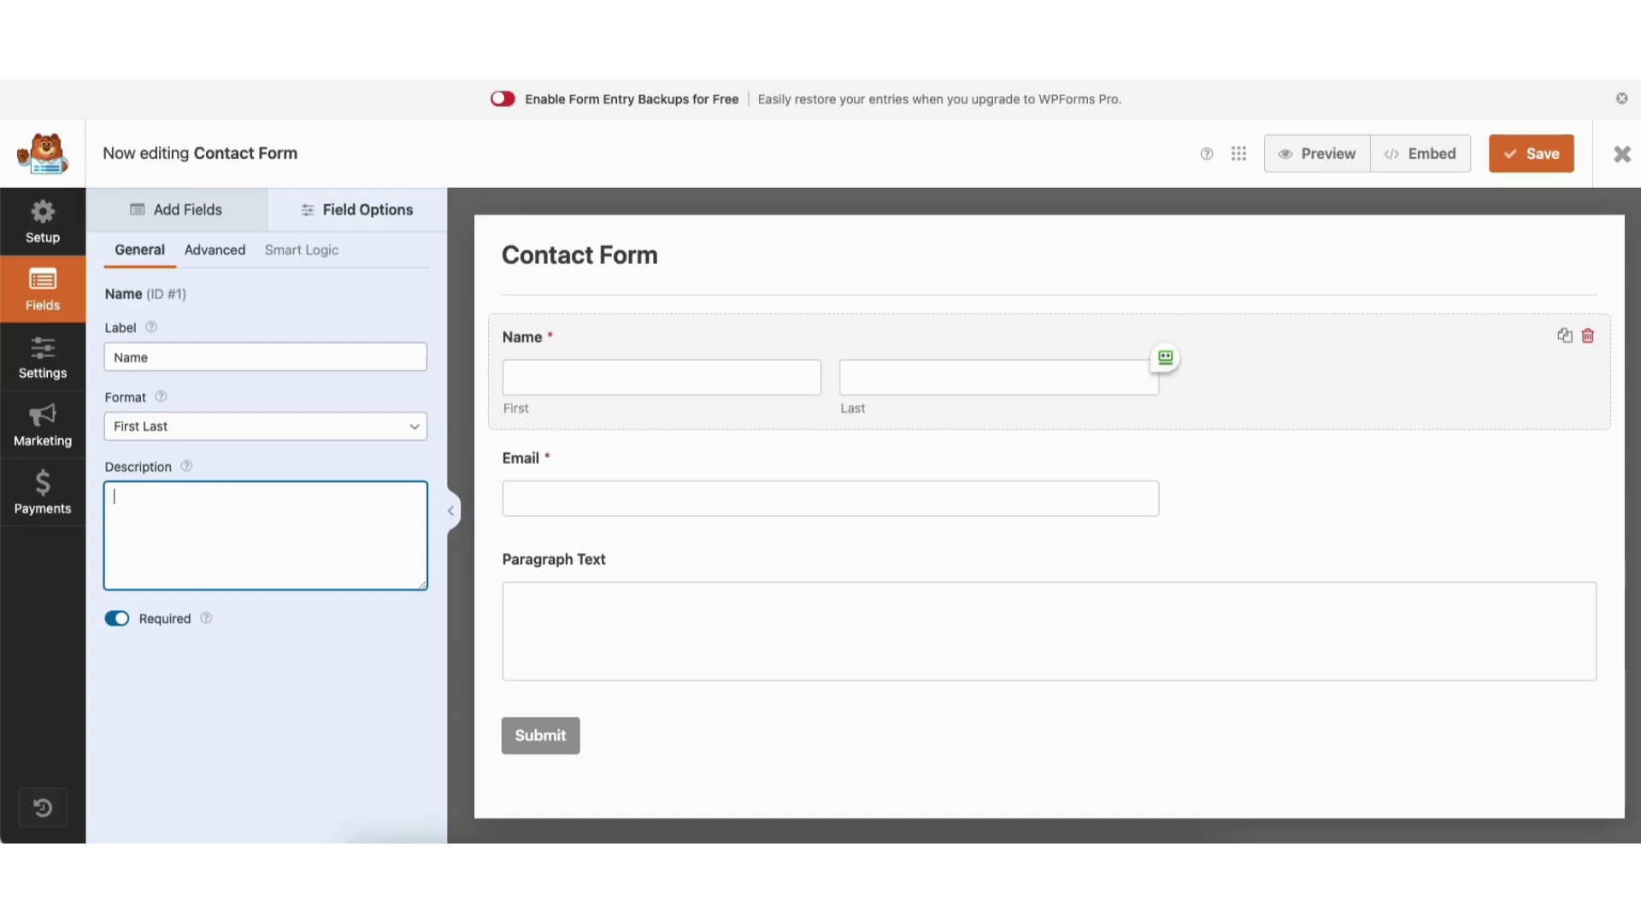
click(118, 619)
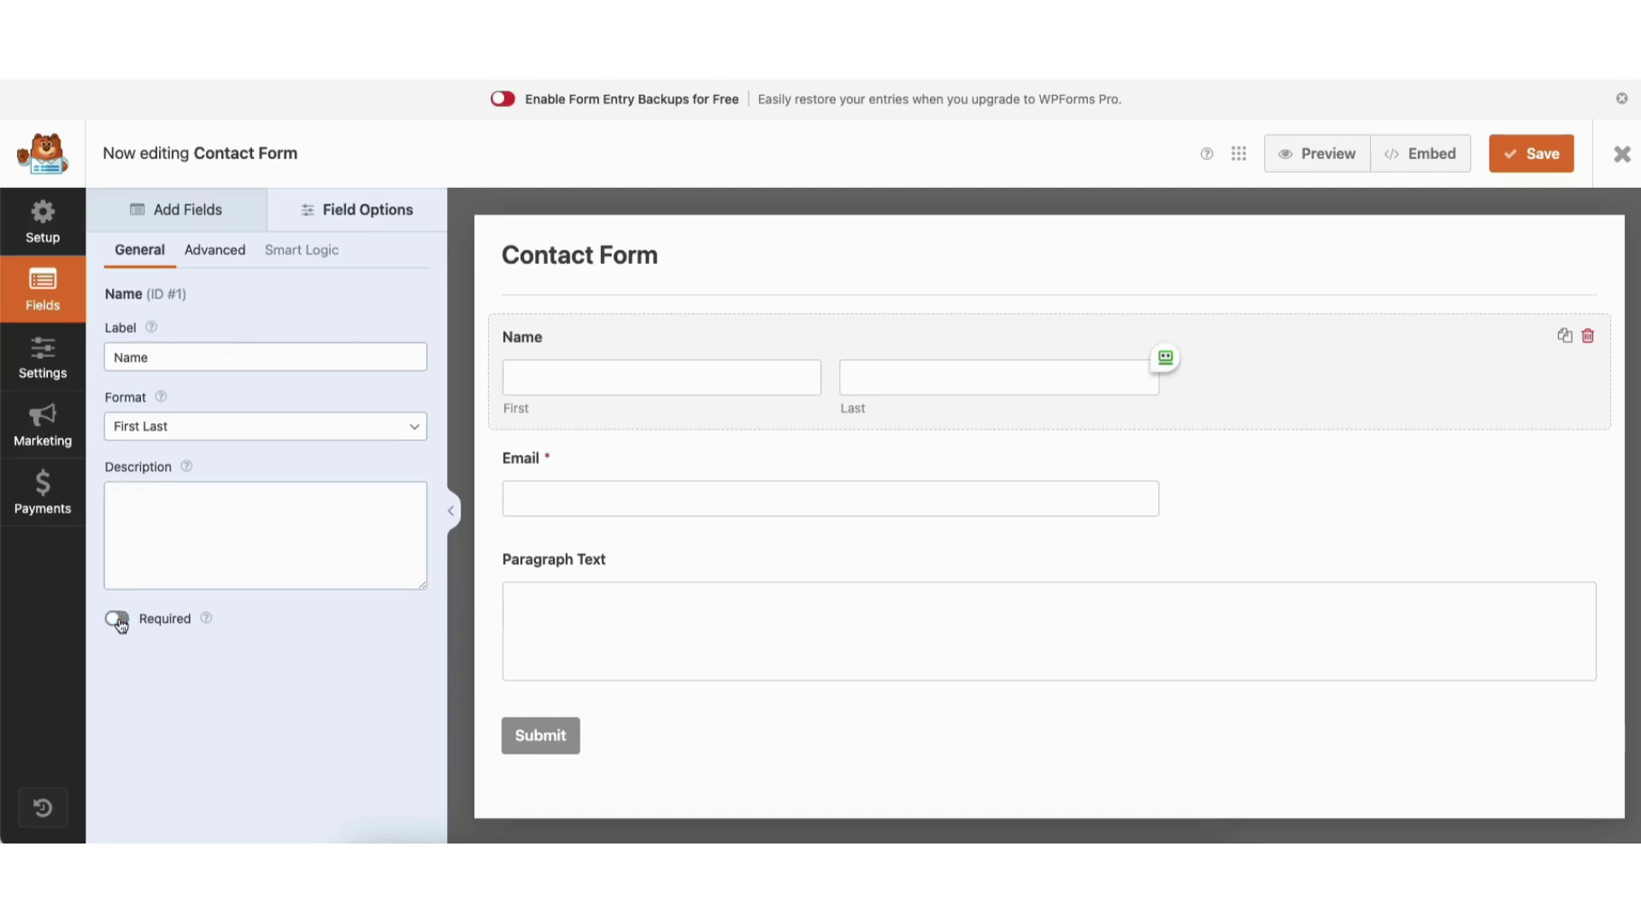
click(118, 619)
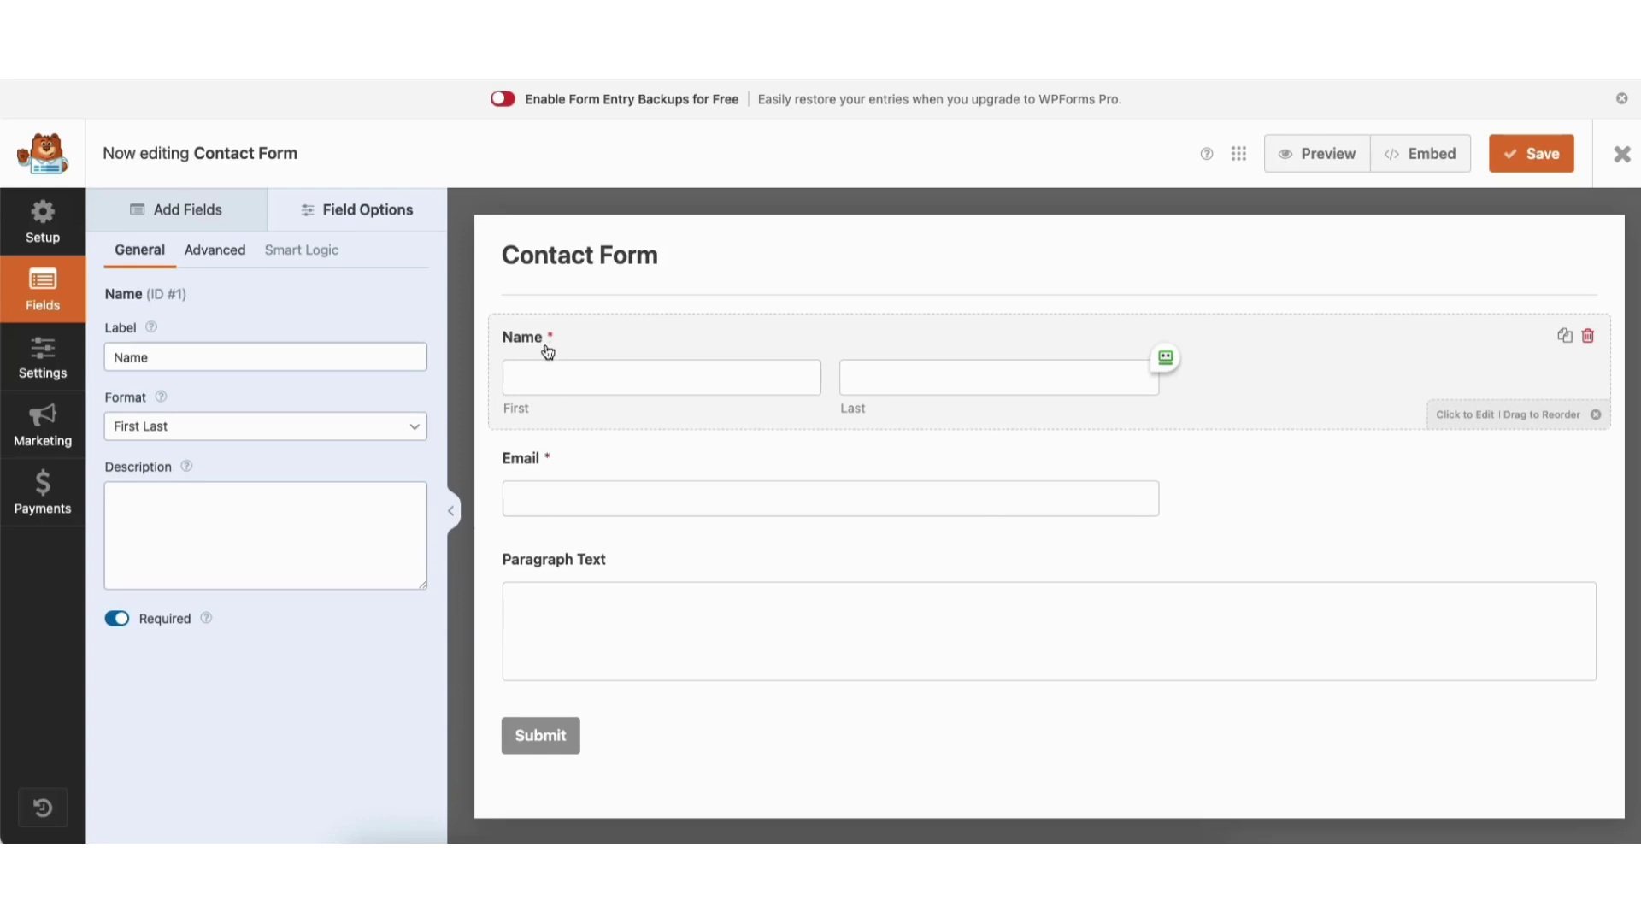
click(215, 251)
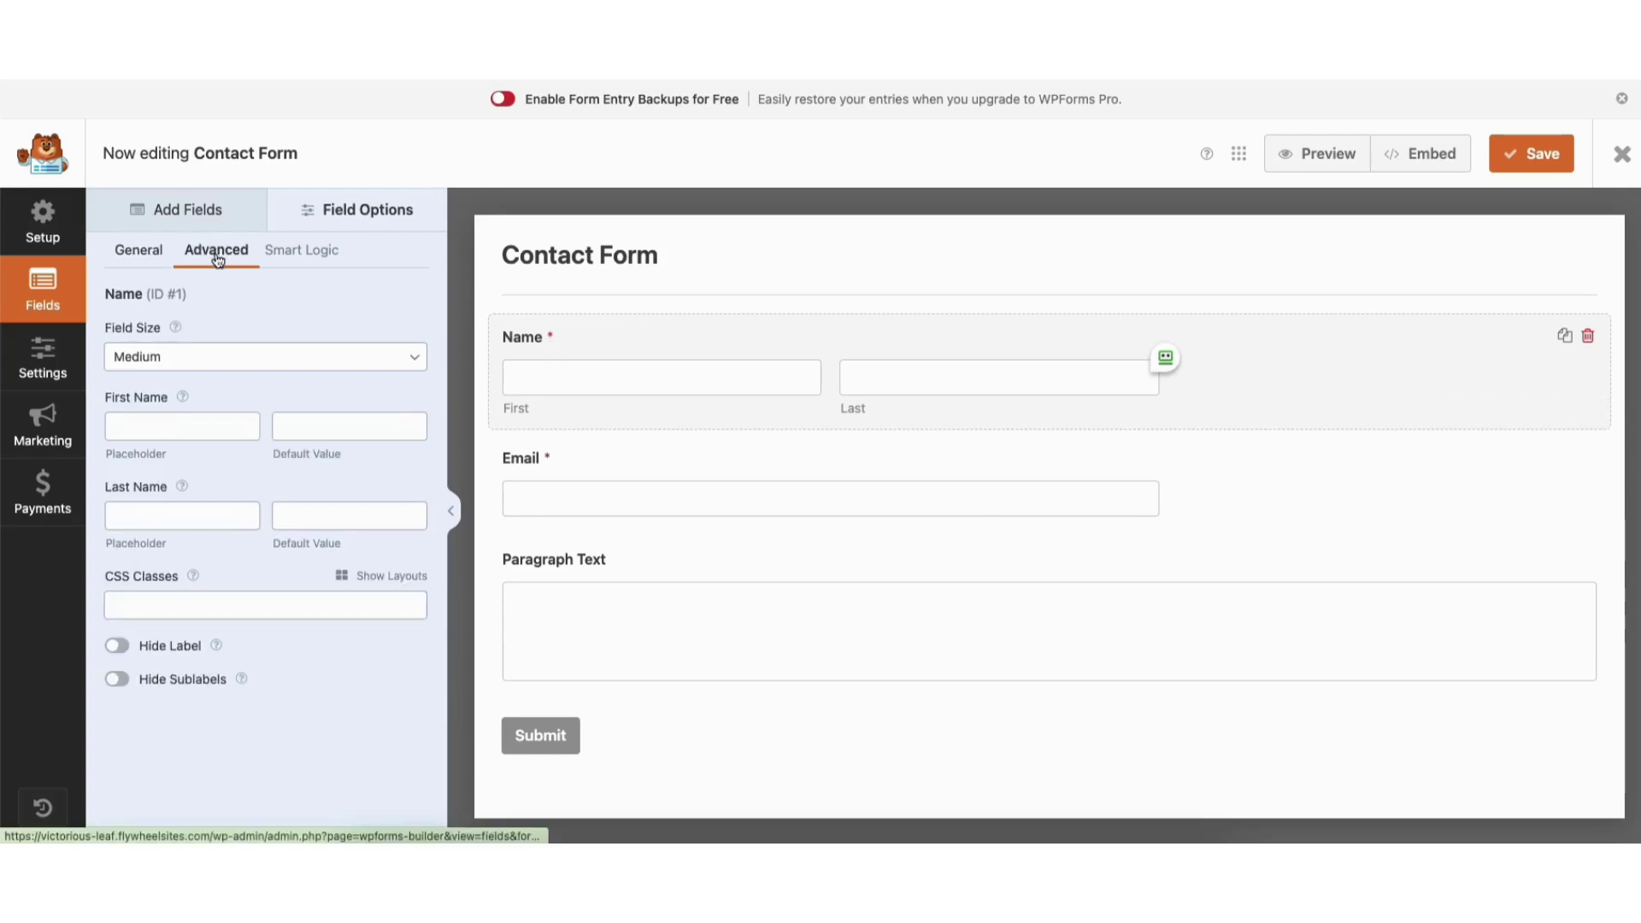
Try Small and Large field sizes for the Name field, then set it back to Medium.
click(170, 364)
click(174, 340)
click(163, 357)
click(154, 395)
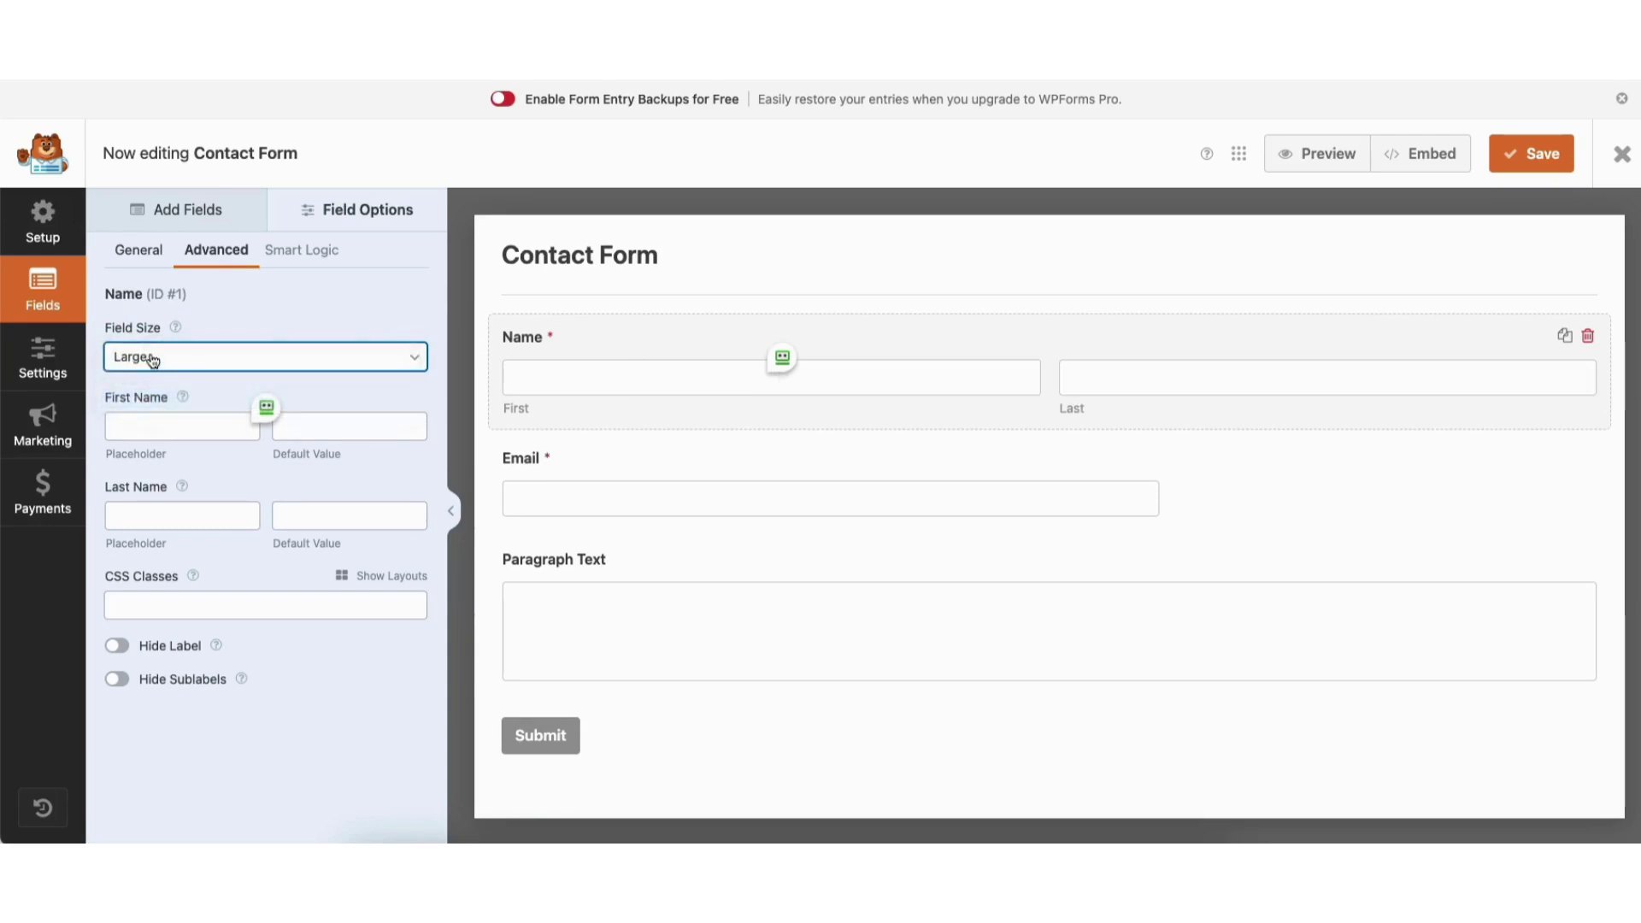
click(152, 359)
click(152, 338)
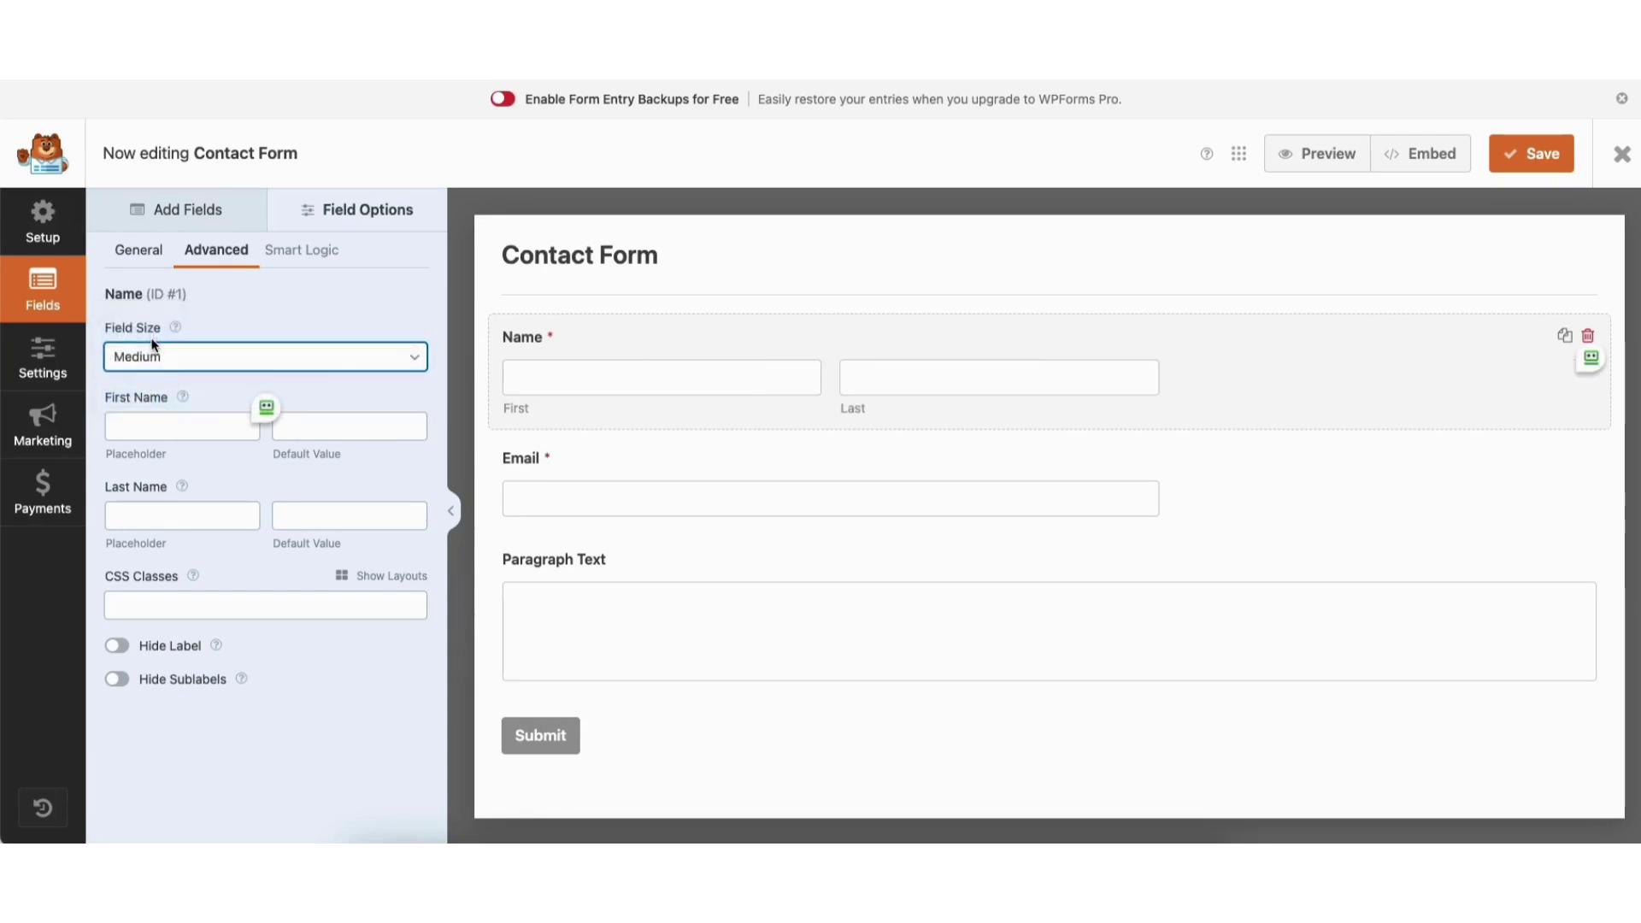
Enter 'Enter your full name' as the first name placeholder, then delete it.
click(143, 426)
text(Enter your full name)
click(266, 408)
drag(241, 428, 60, 427)
key(BackSpace)
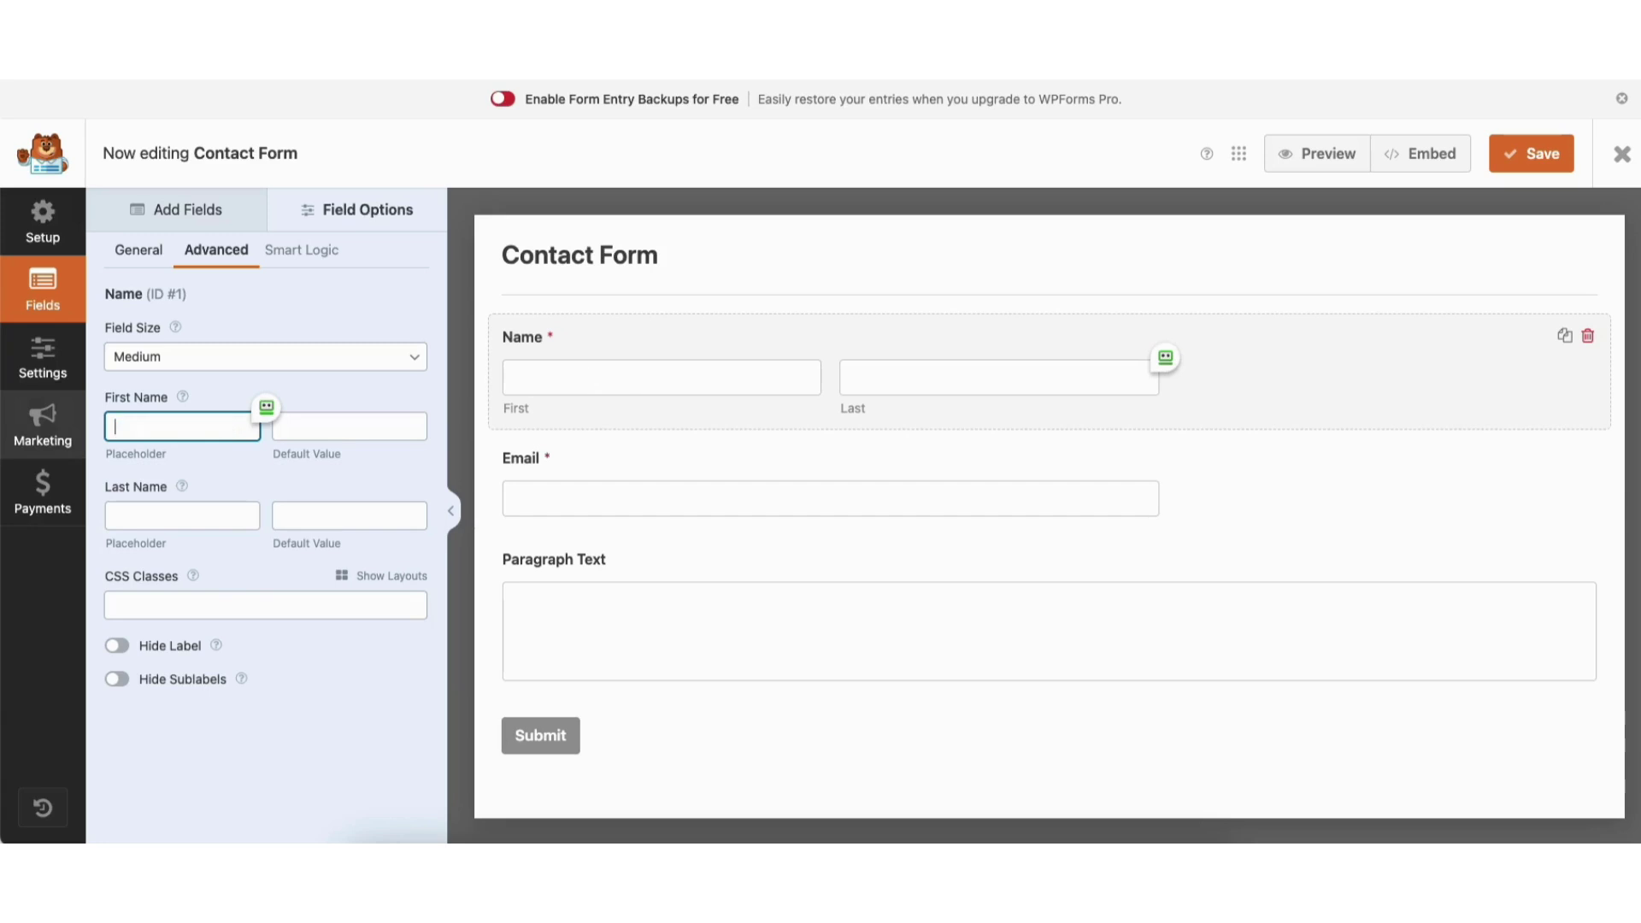
Hide and reshow the Name label and First/Last sublabels, then go to form Settings.
click(118, 647)
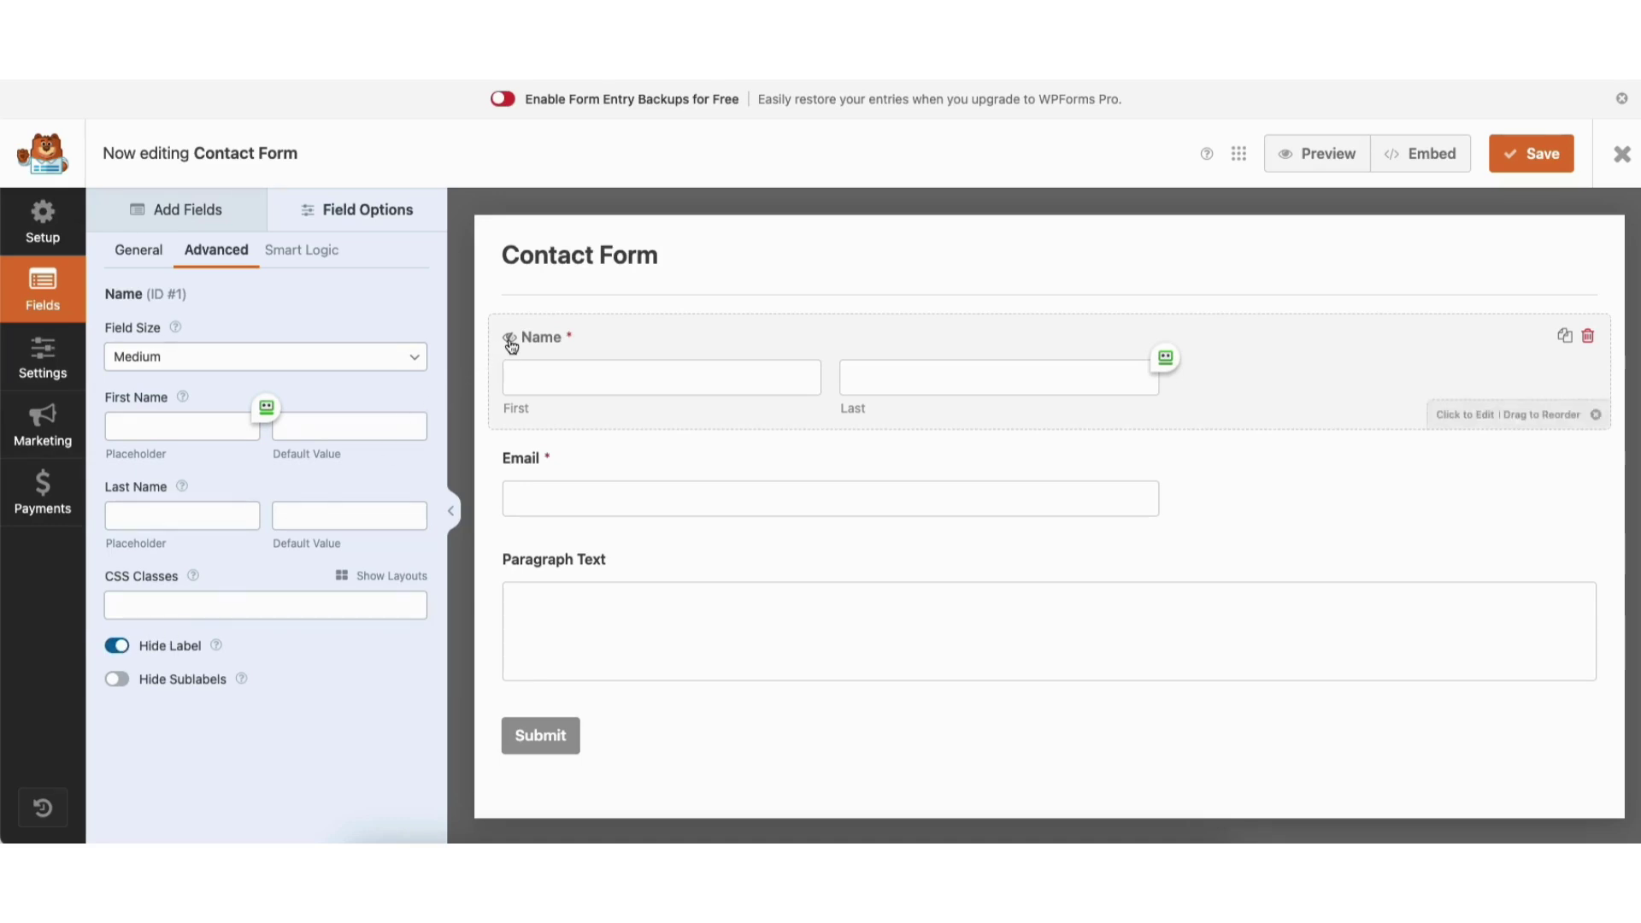
mouse_move(511, 345)
click(118, 647)
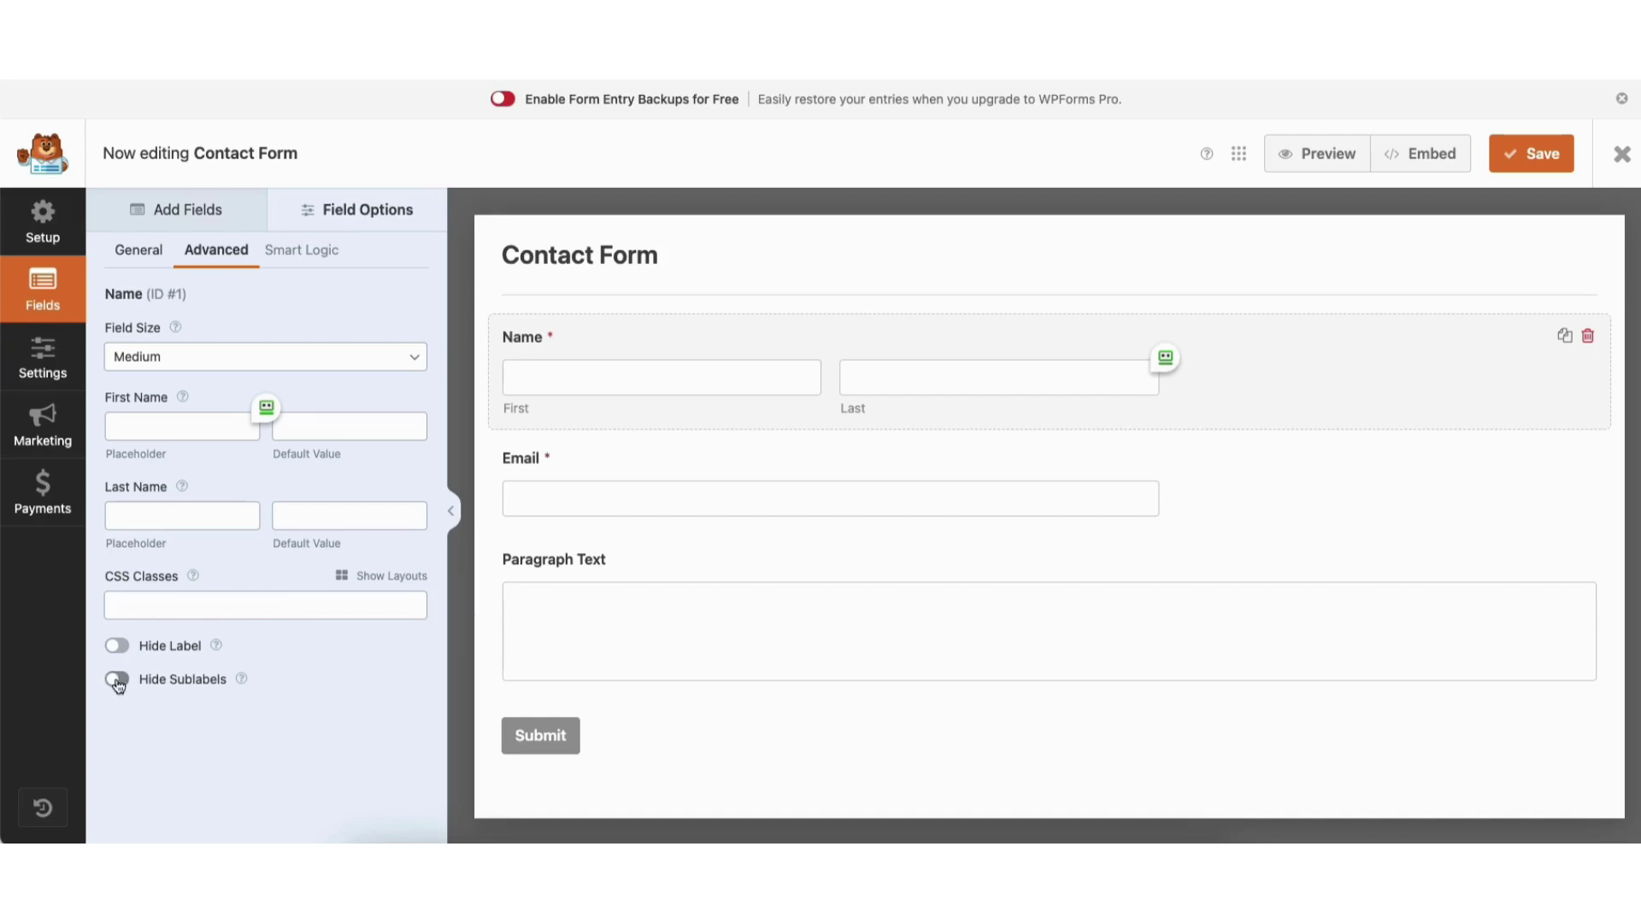
click(117, 681)
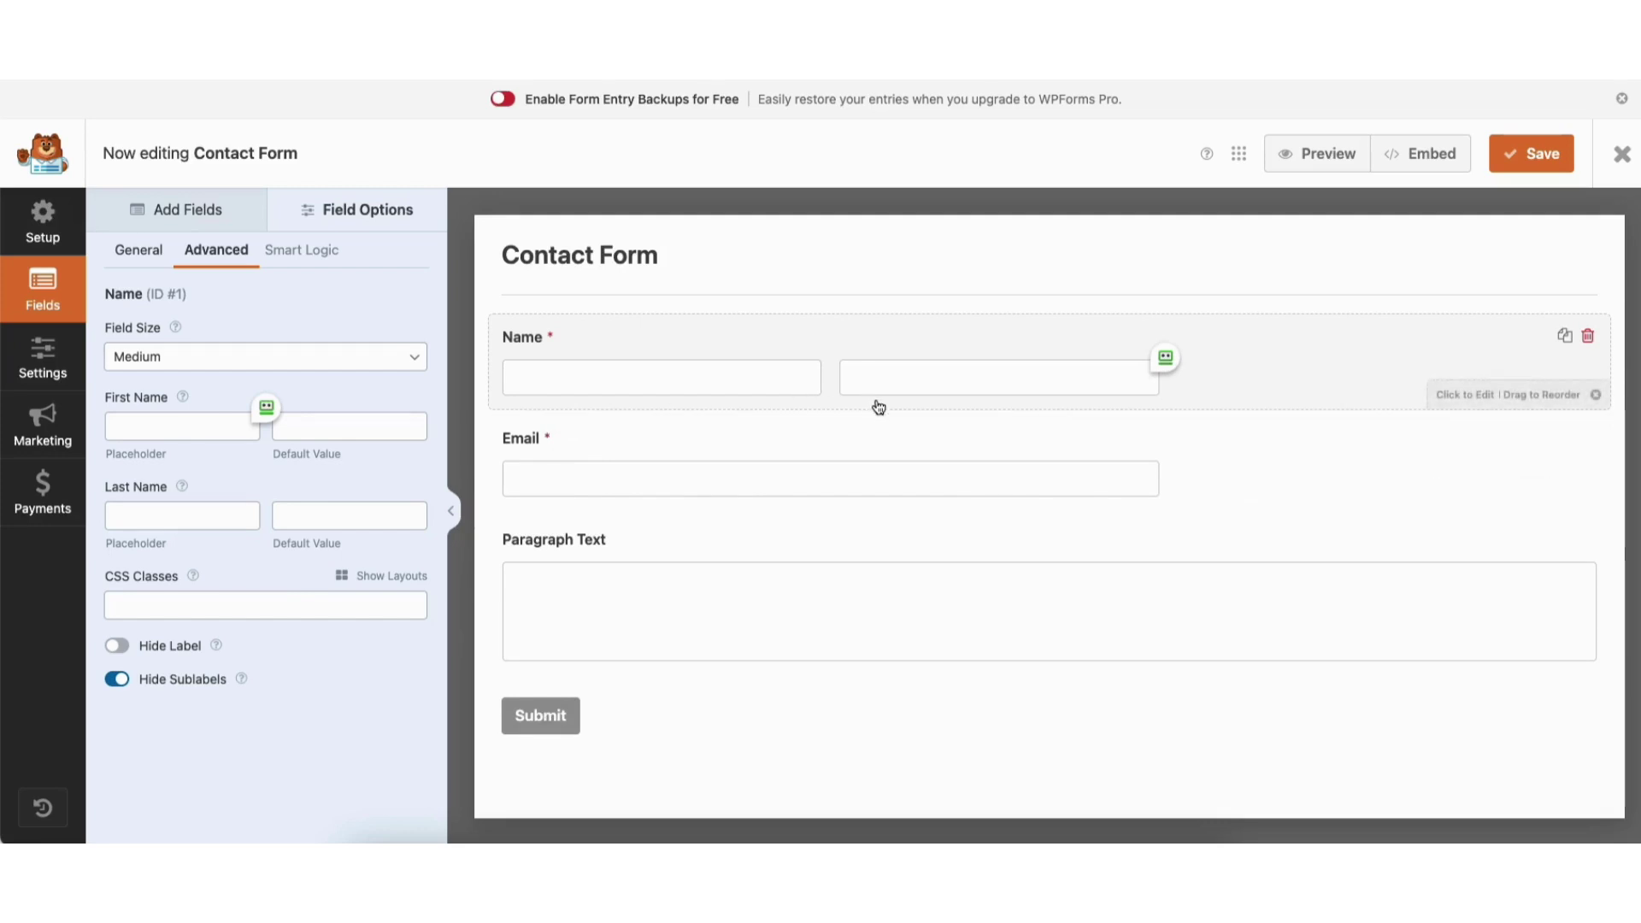
click(119, 681)
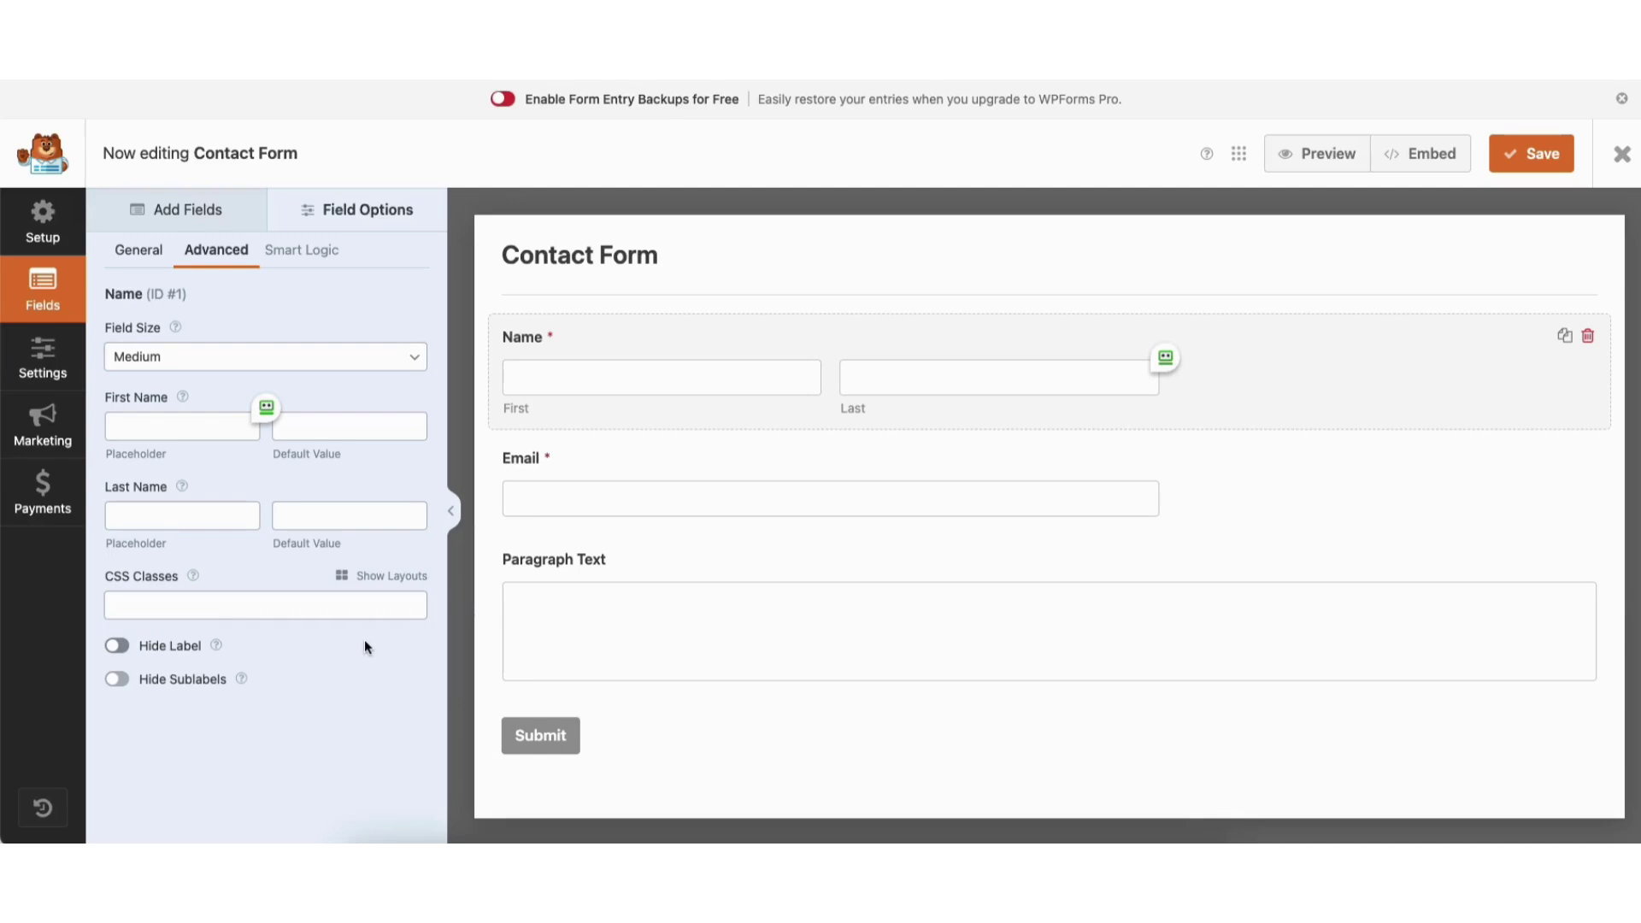
click(43, 363)
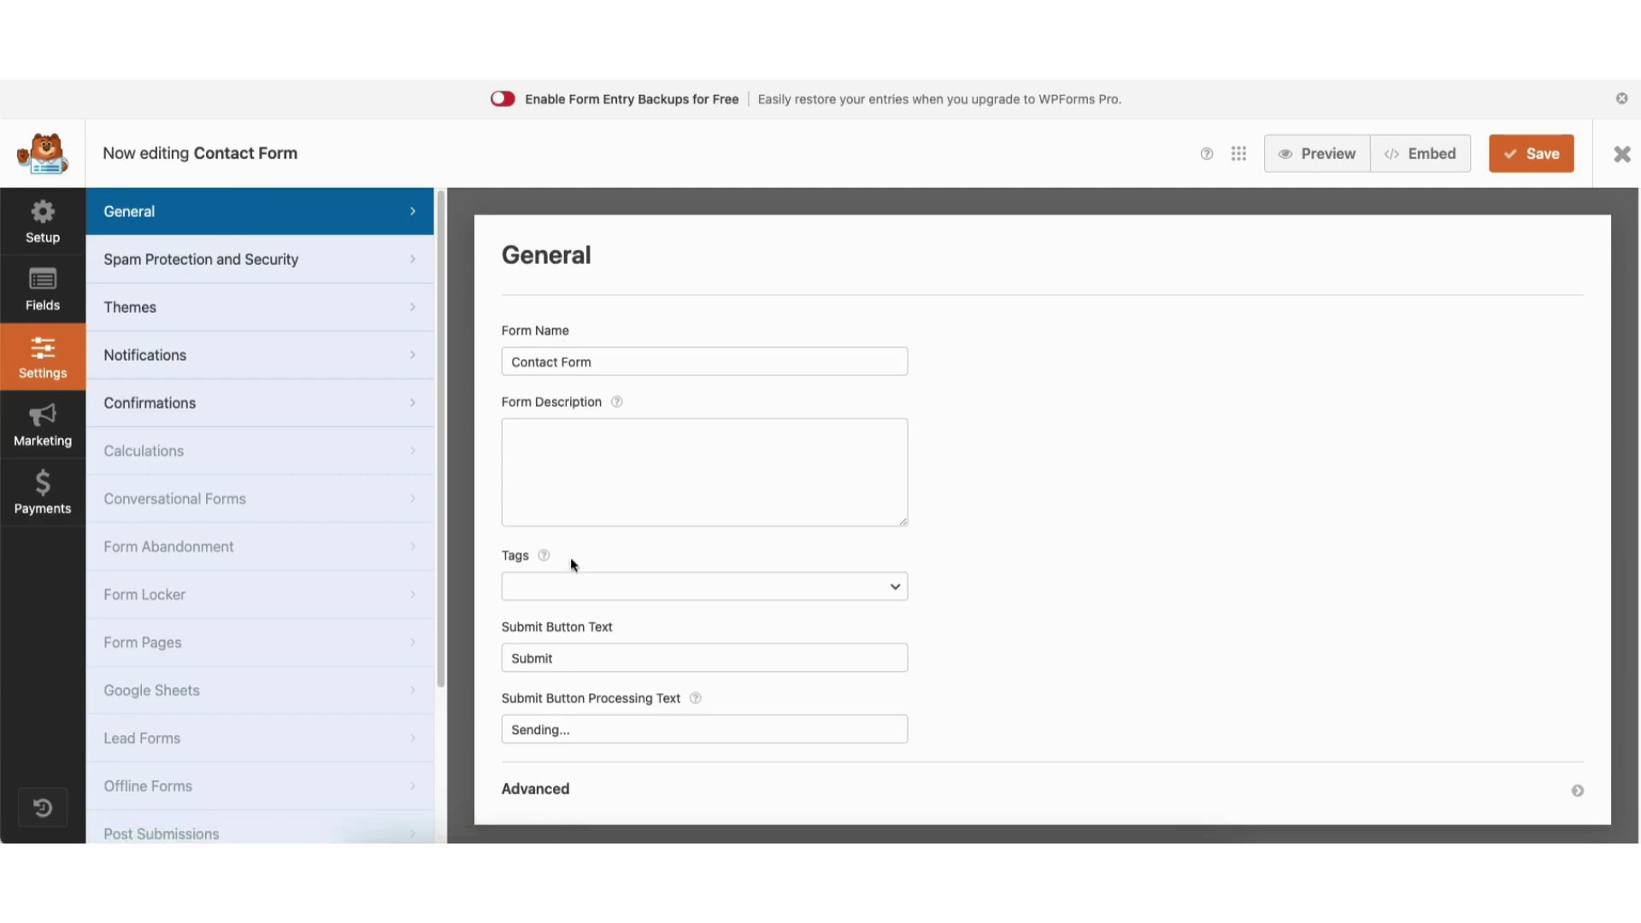
Check the Submit Button Text and Processing Text fields, then go to Notifications.
click(594, 658)
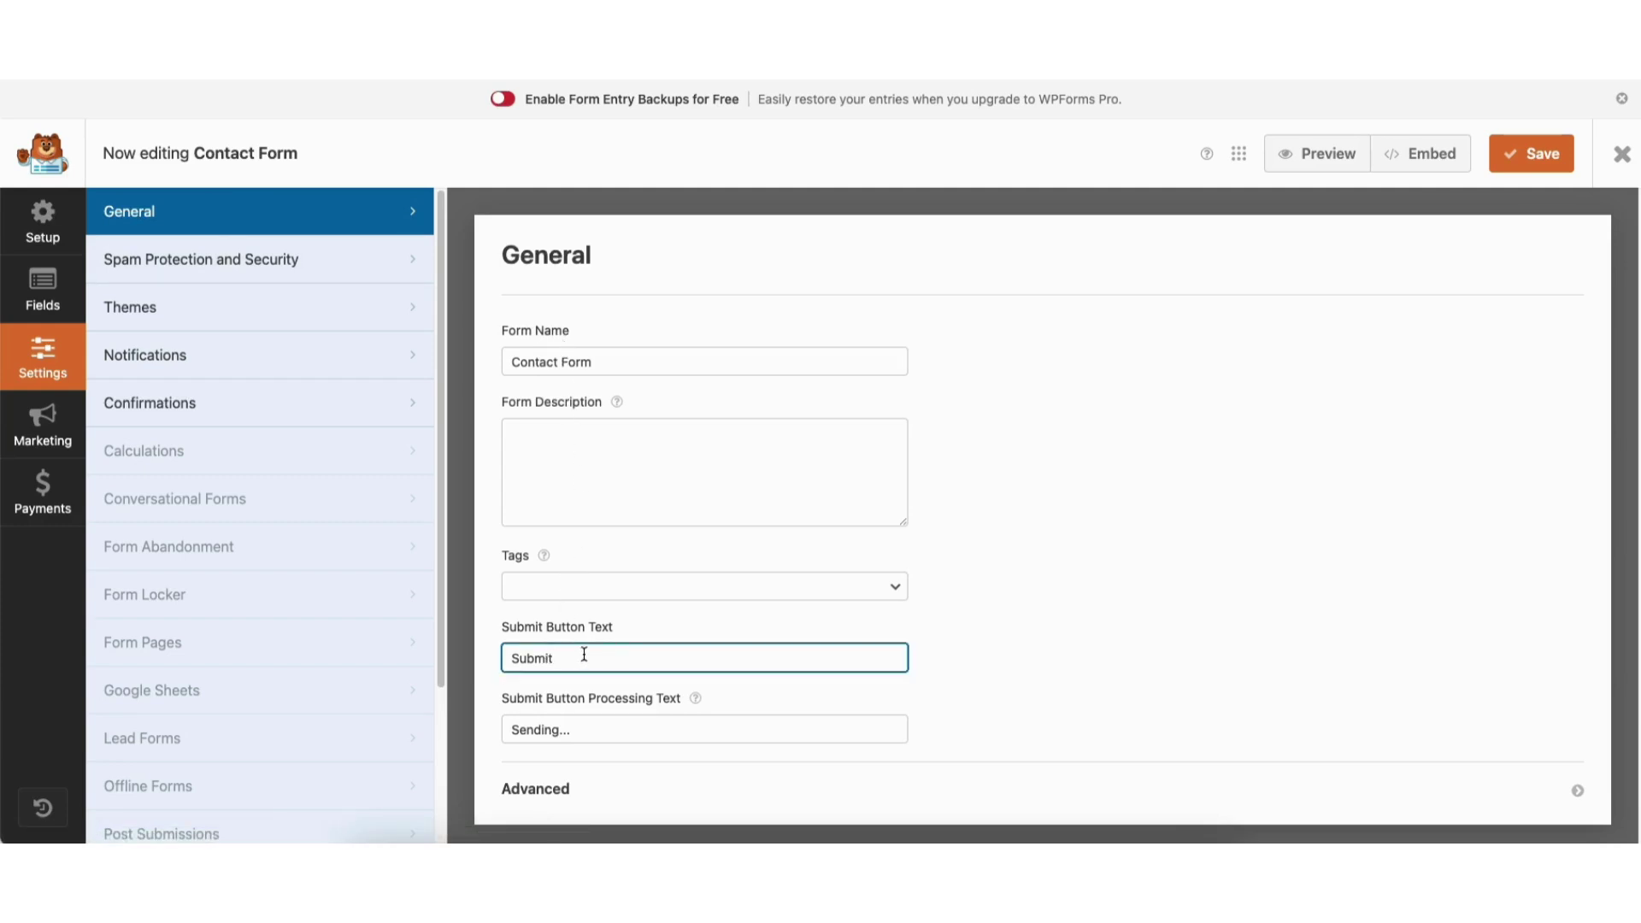
click(546, 729)
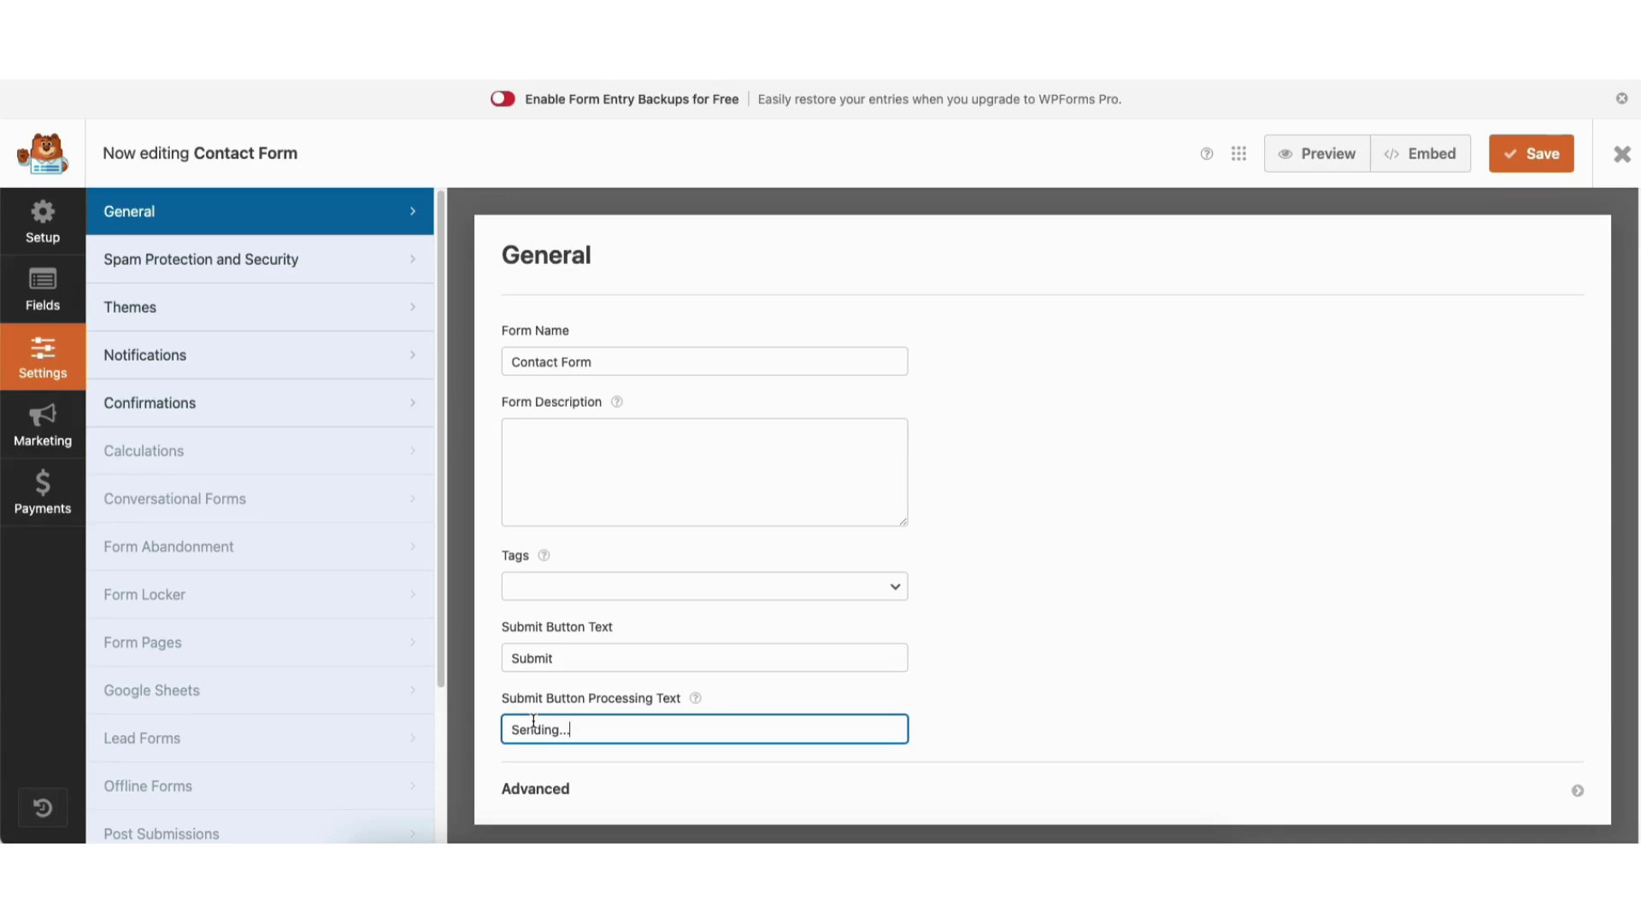
click(208, 363)
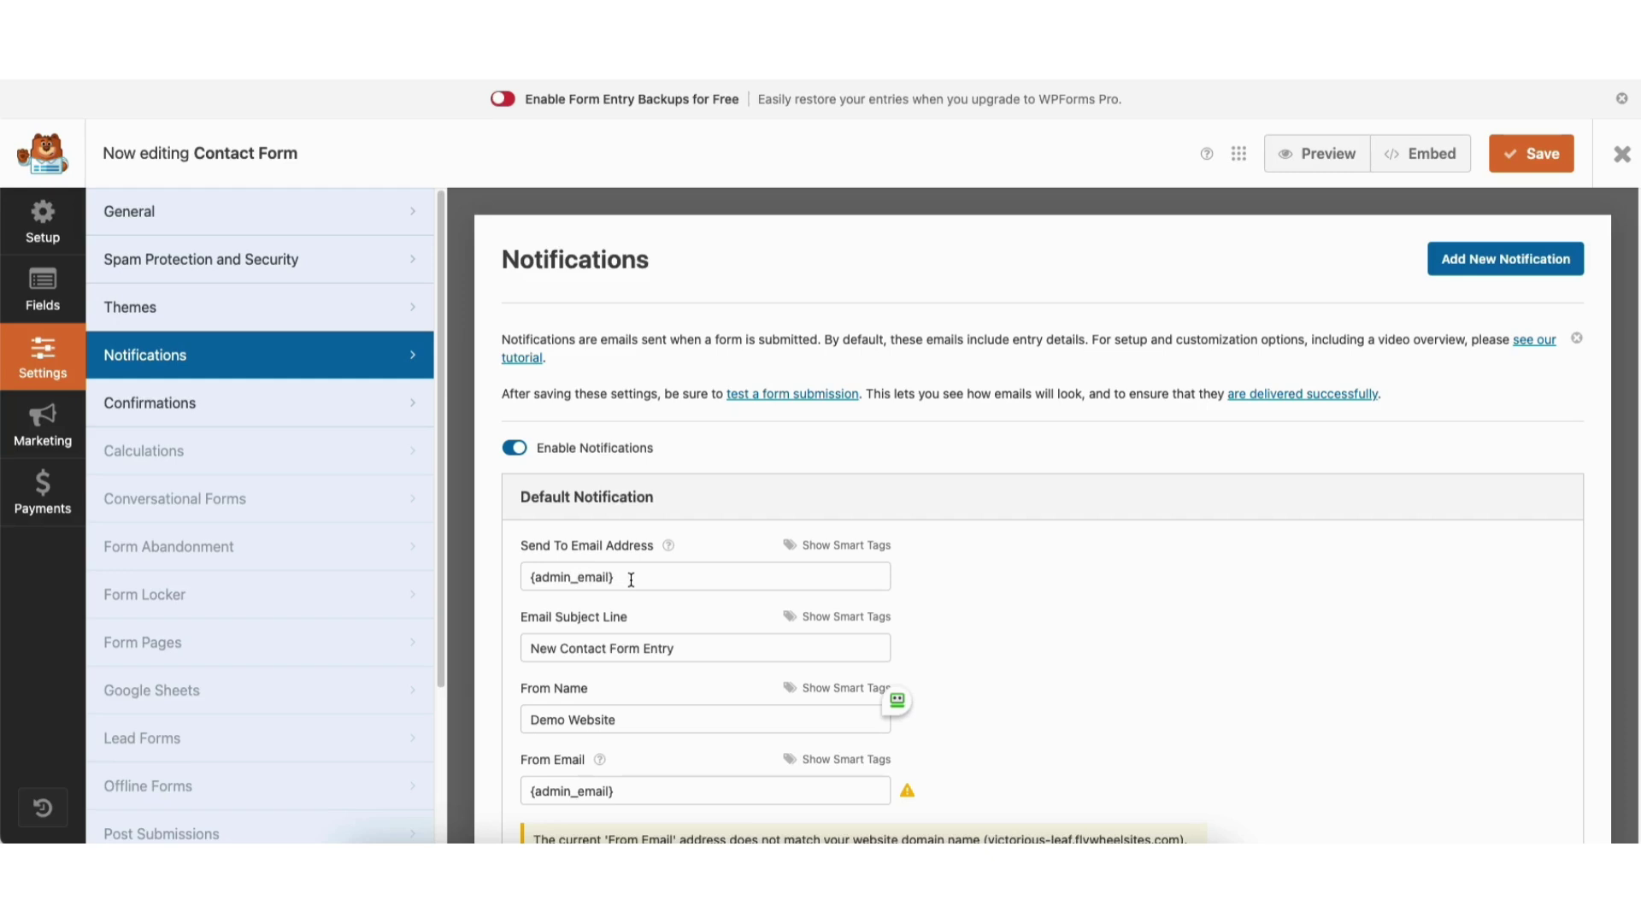
Replace {admin_email} with your own recipient address, check From Email, then go to Confirmations.
drag(641, 578, 524, 575)
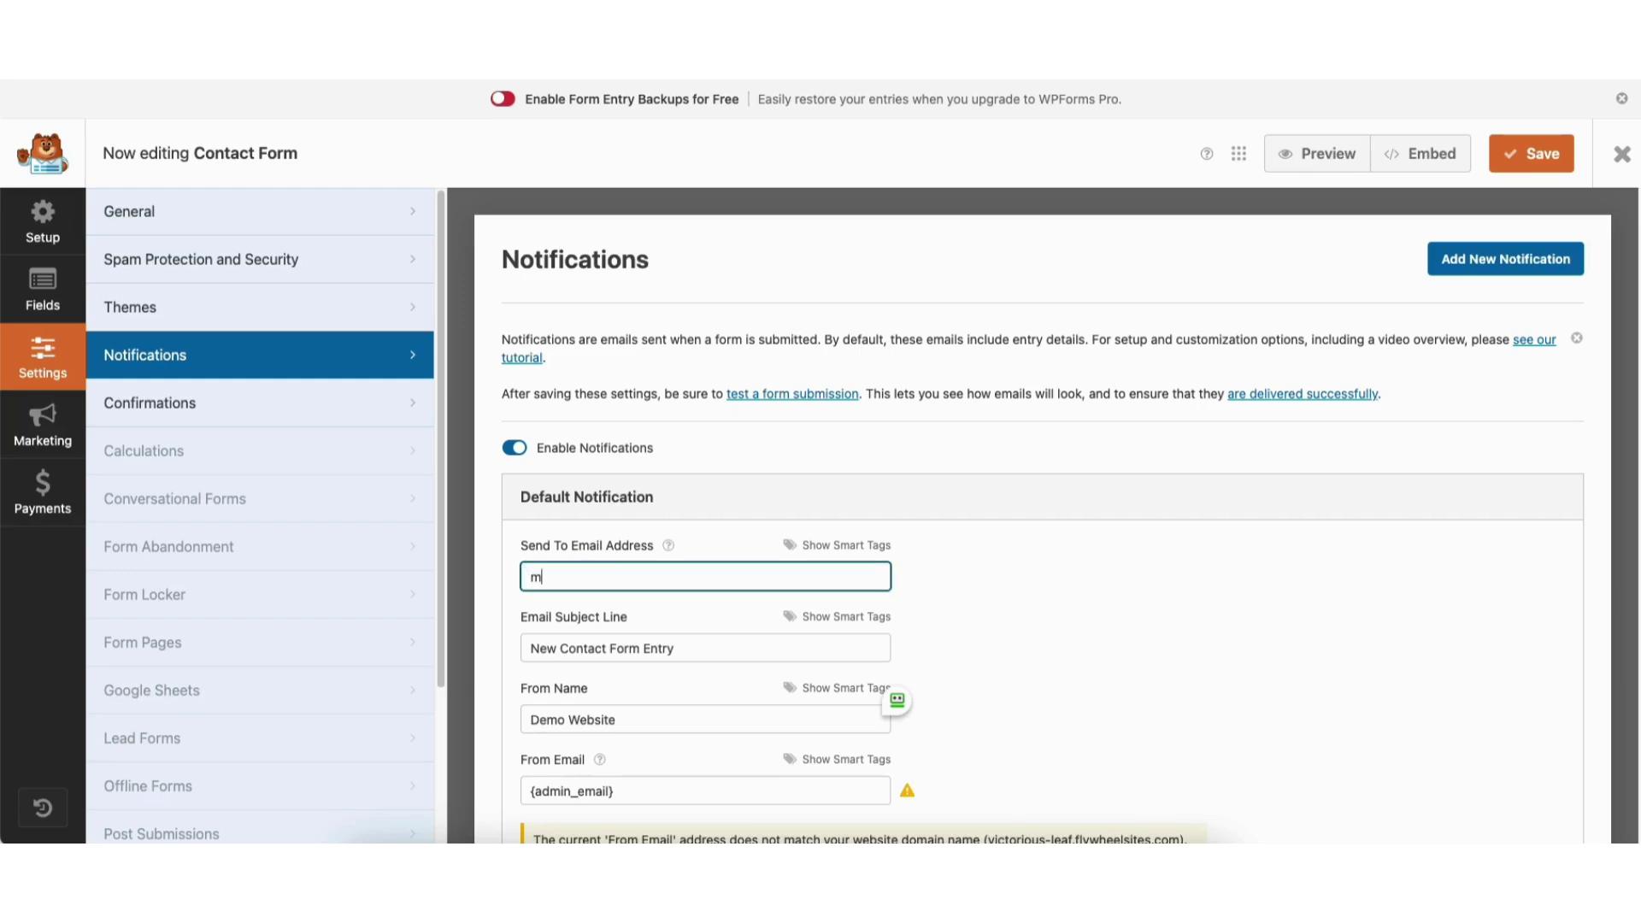
click(582, 795)
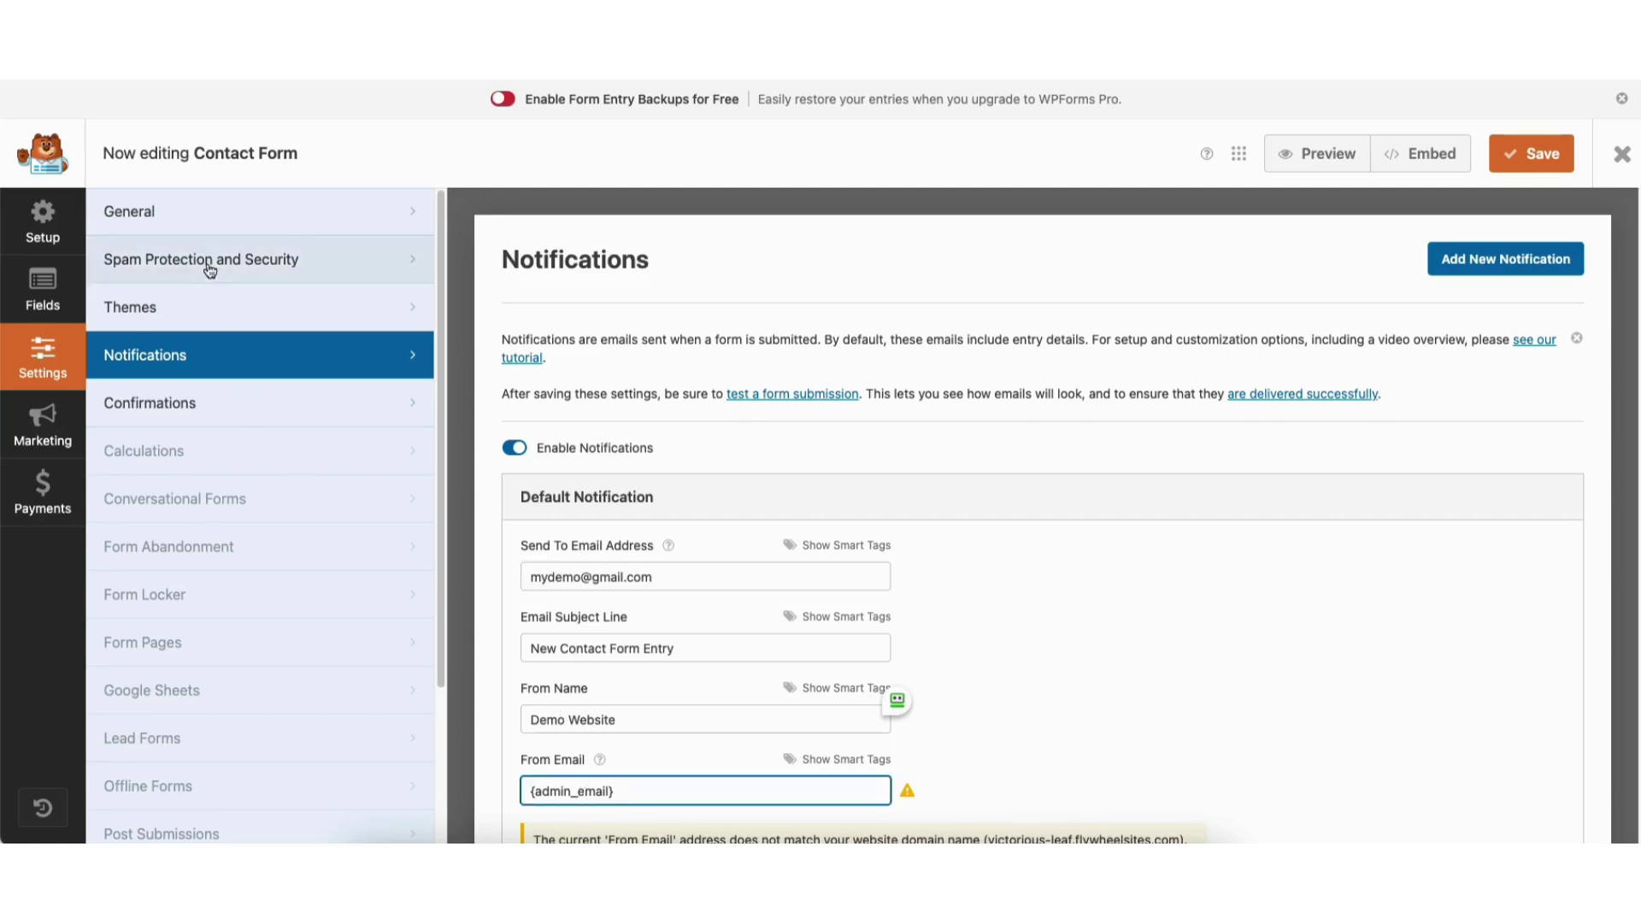
click(167, 401)
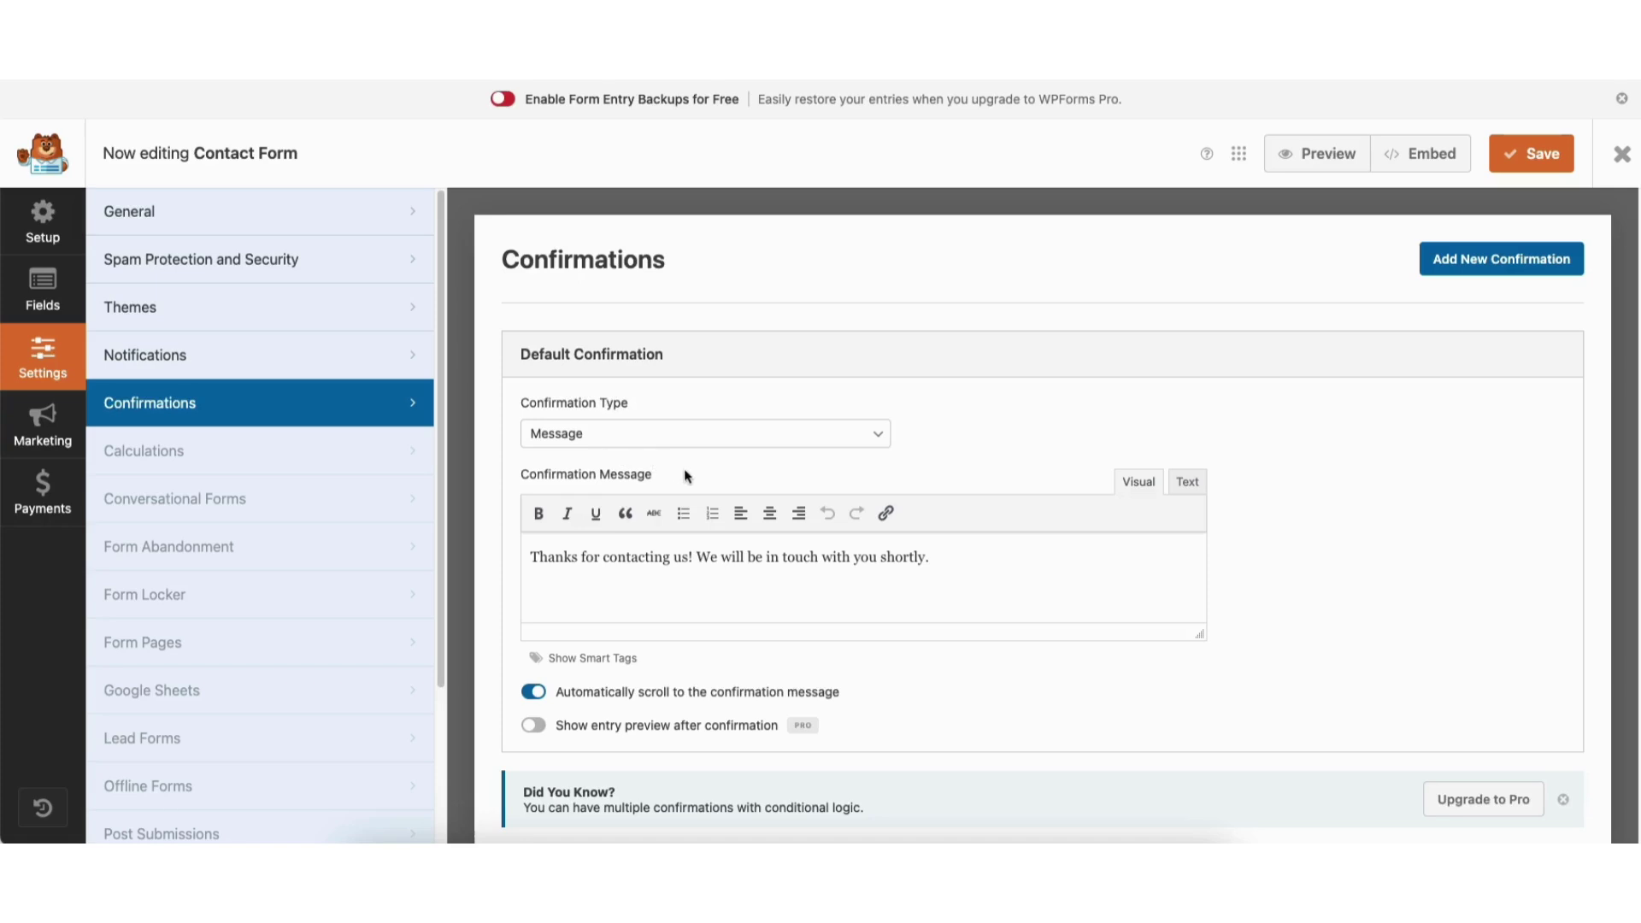
Try Show Page and Go to URL confirmation types, revert to Message, then open Spam Protection.
drag(530, 556, 951, 554)
click(950, 557)
click(601, 436)
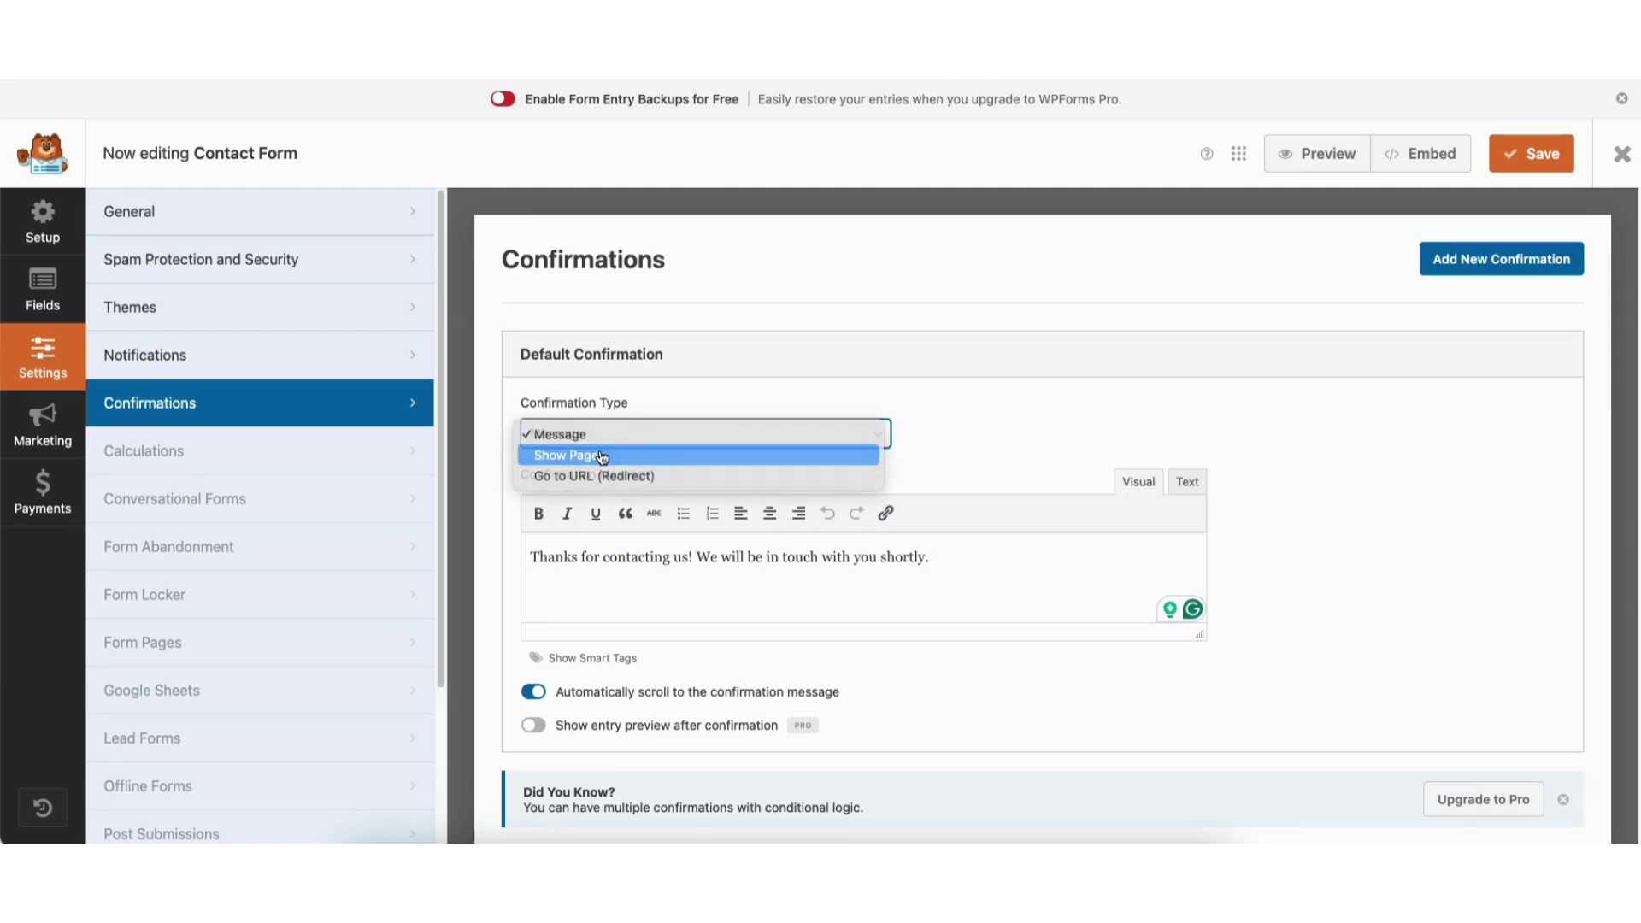
click(599, 453)
click(599, 507)
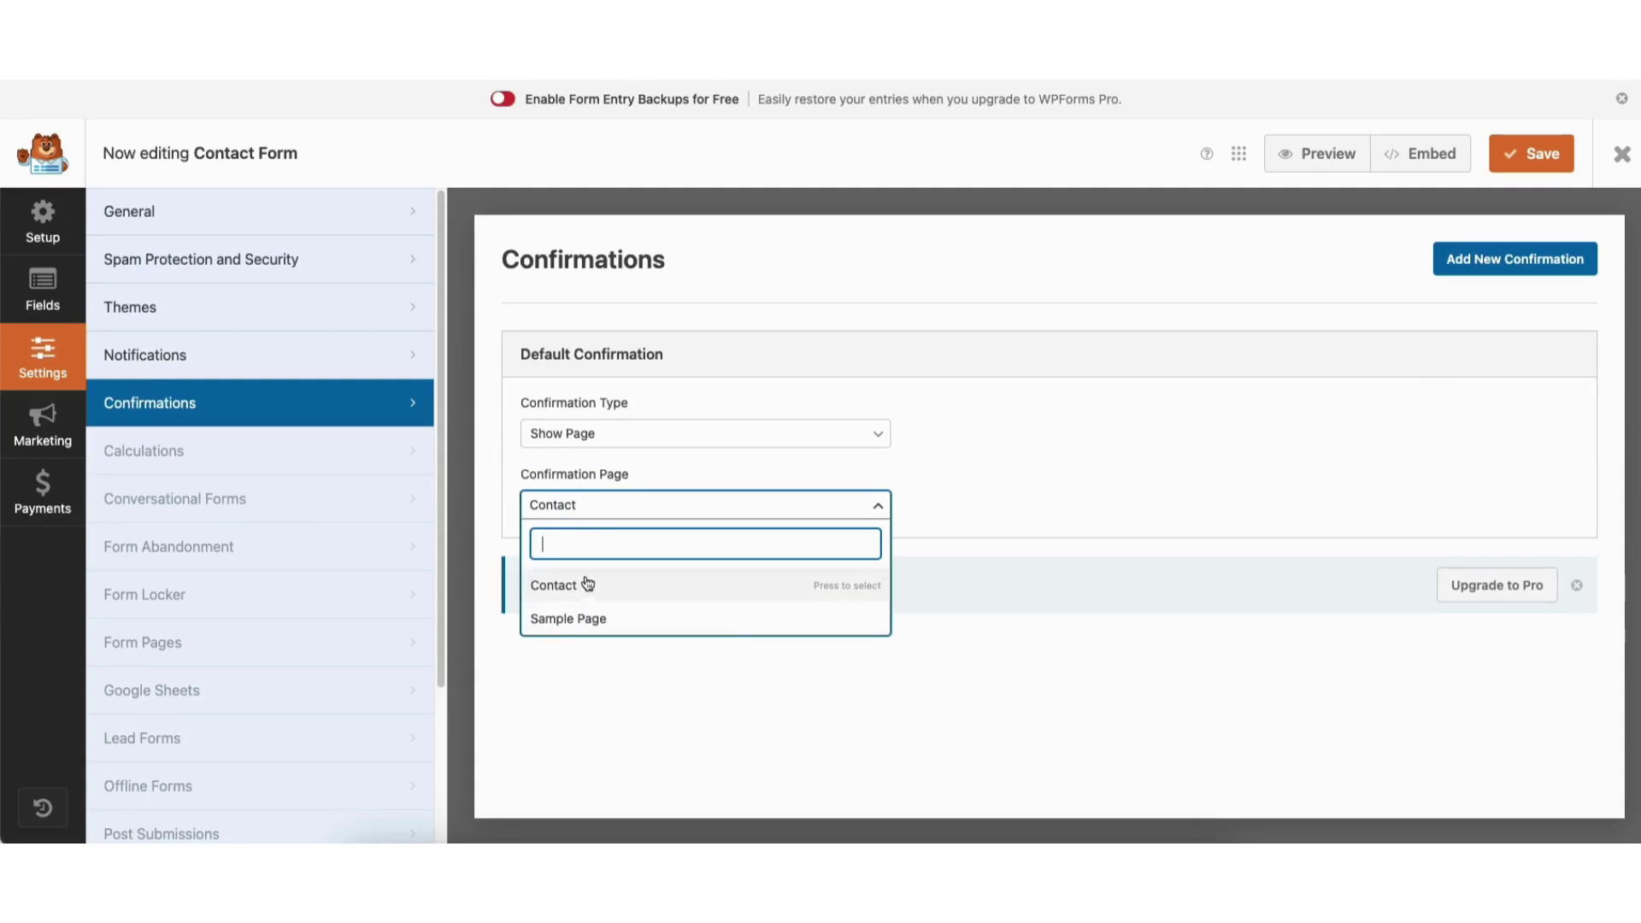
click(592, 436)
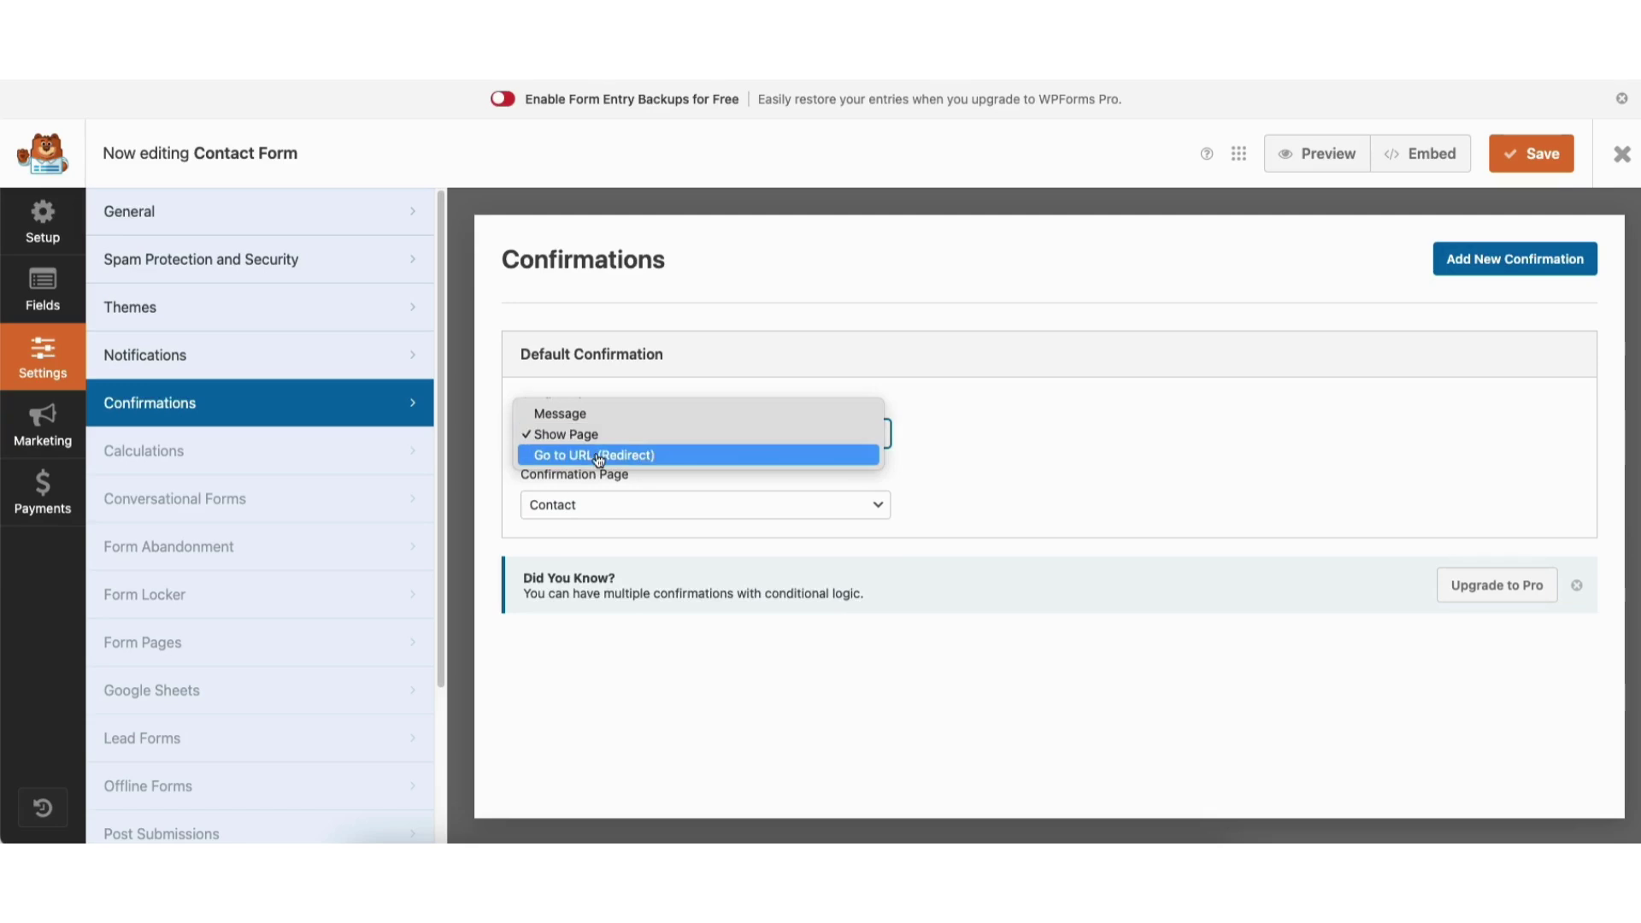
click(598, 456)
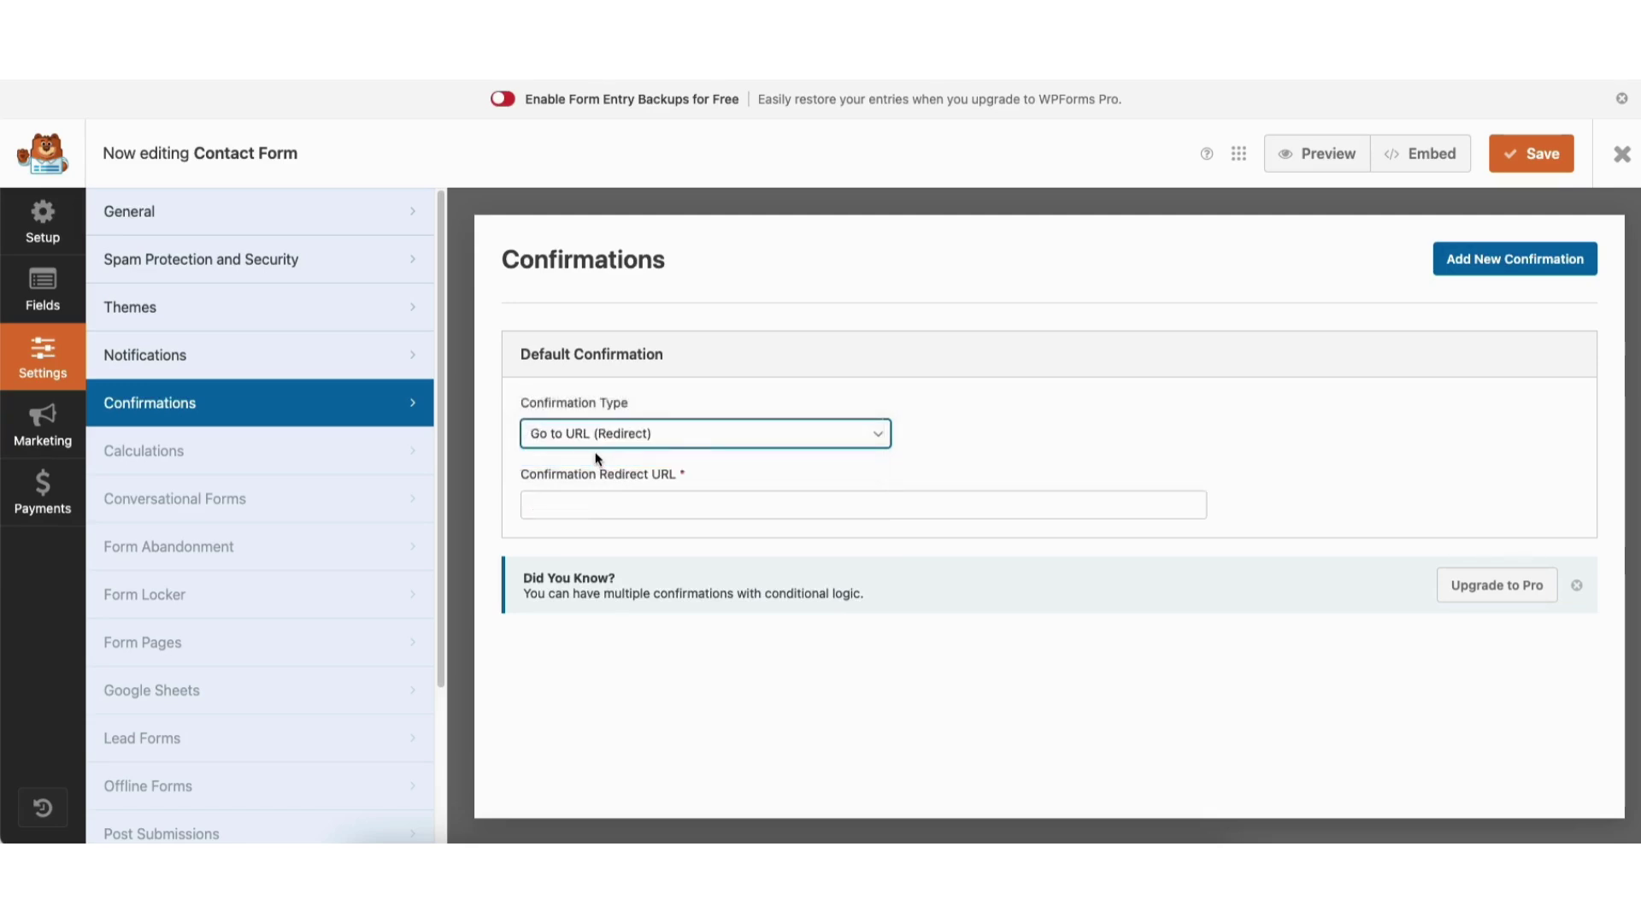
click(597, 505)
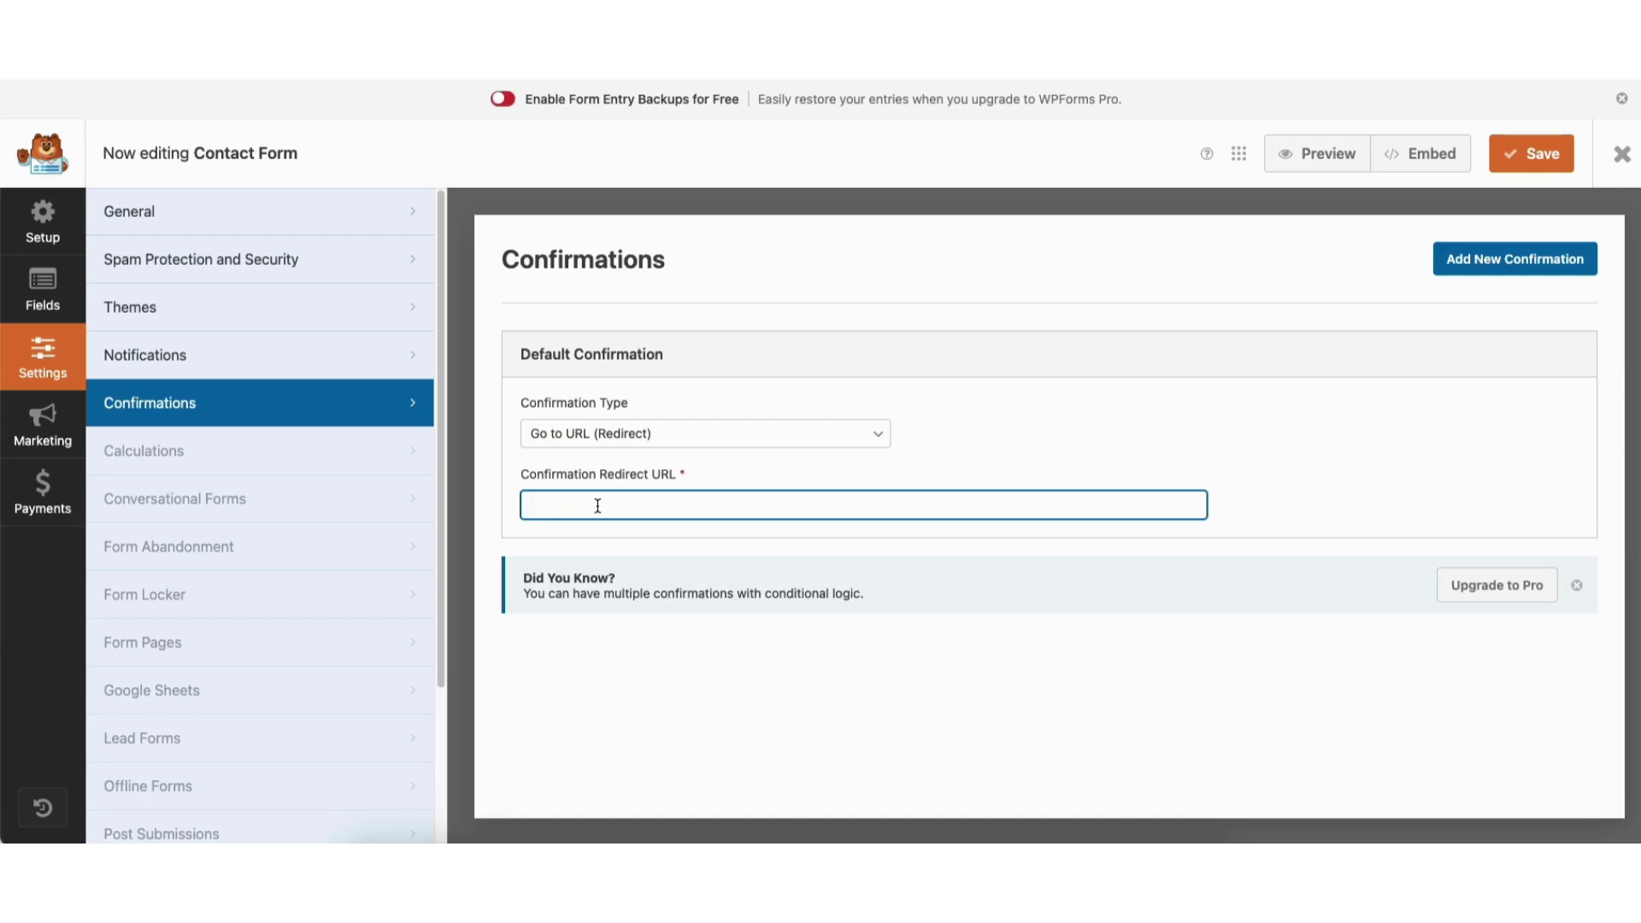
click(584, 437)
click(585, 399)
click(251, 262)
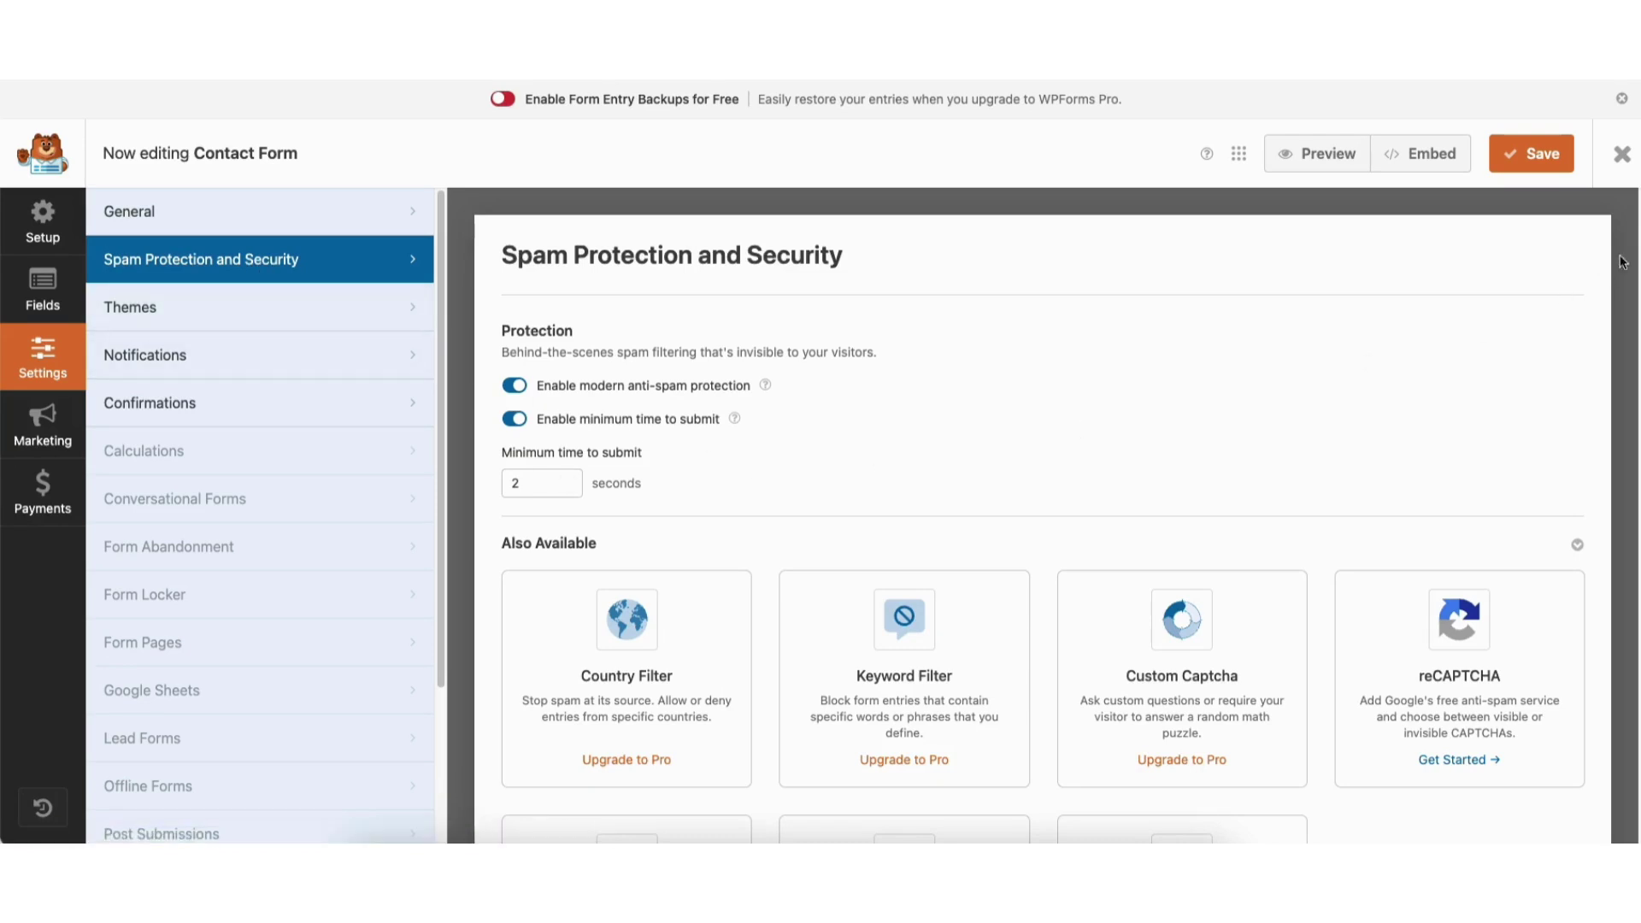
Save the Contact Form and close the builder to return to the Forms Overview.
scroll(1621, 263, down, 5)
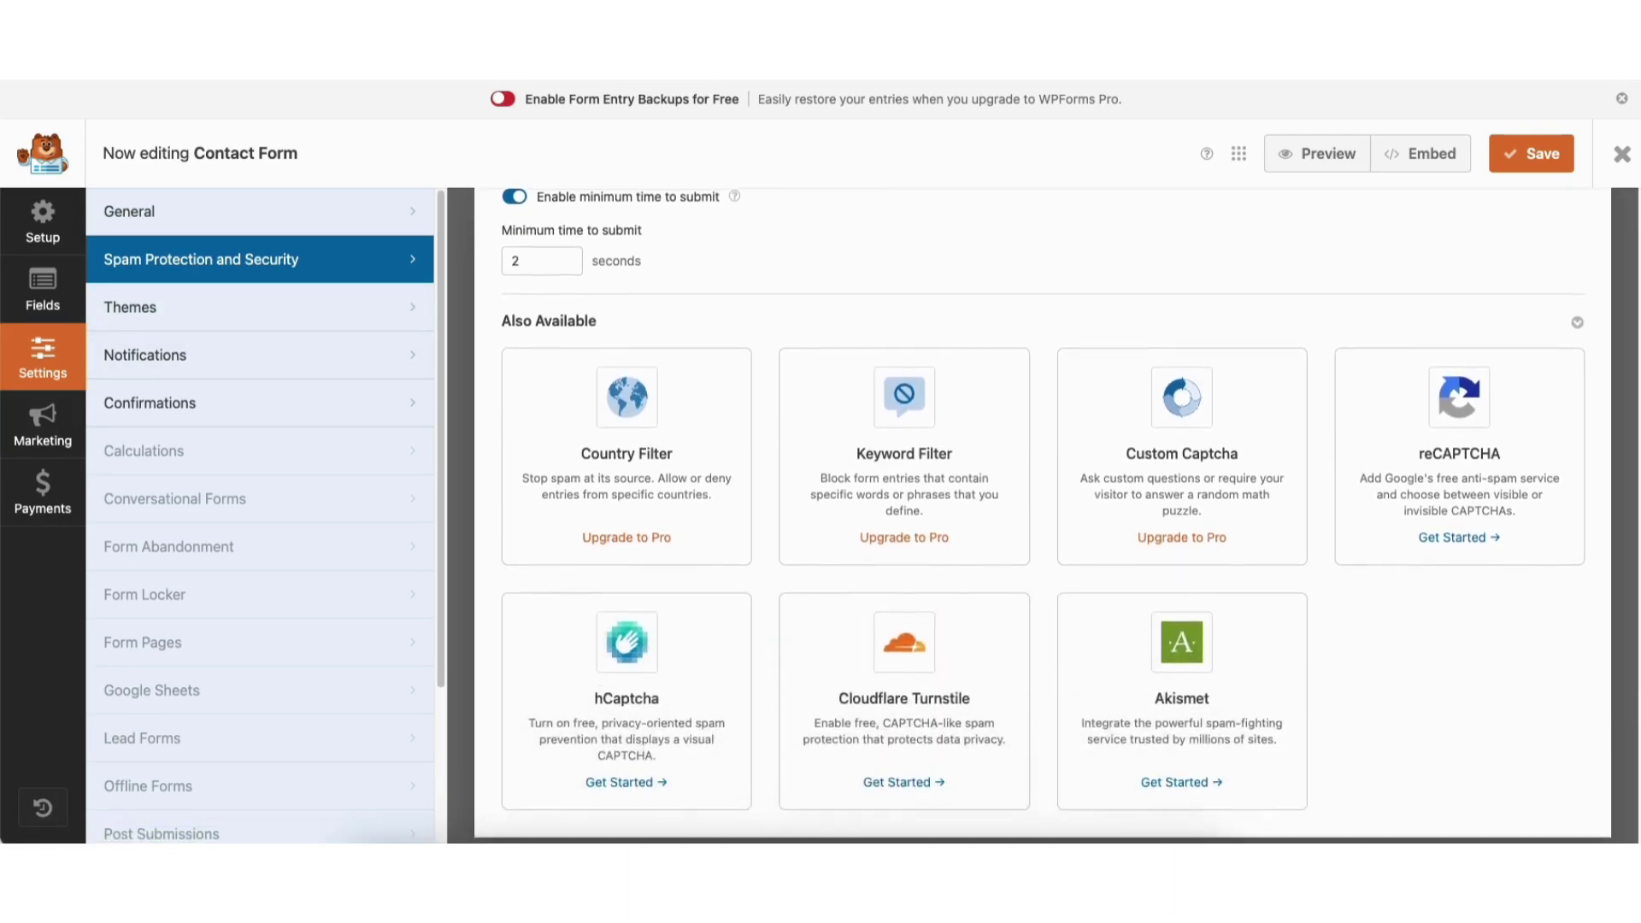
scroll(1590, 257, up, 4)
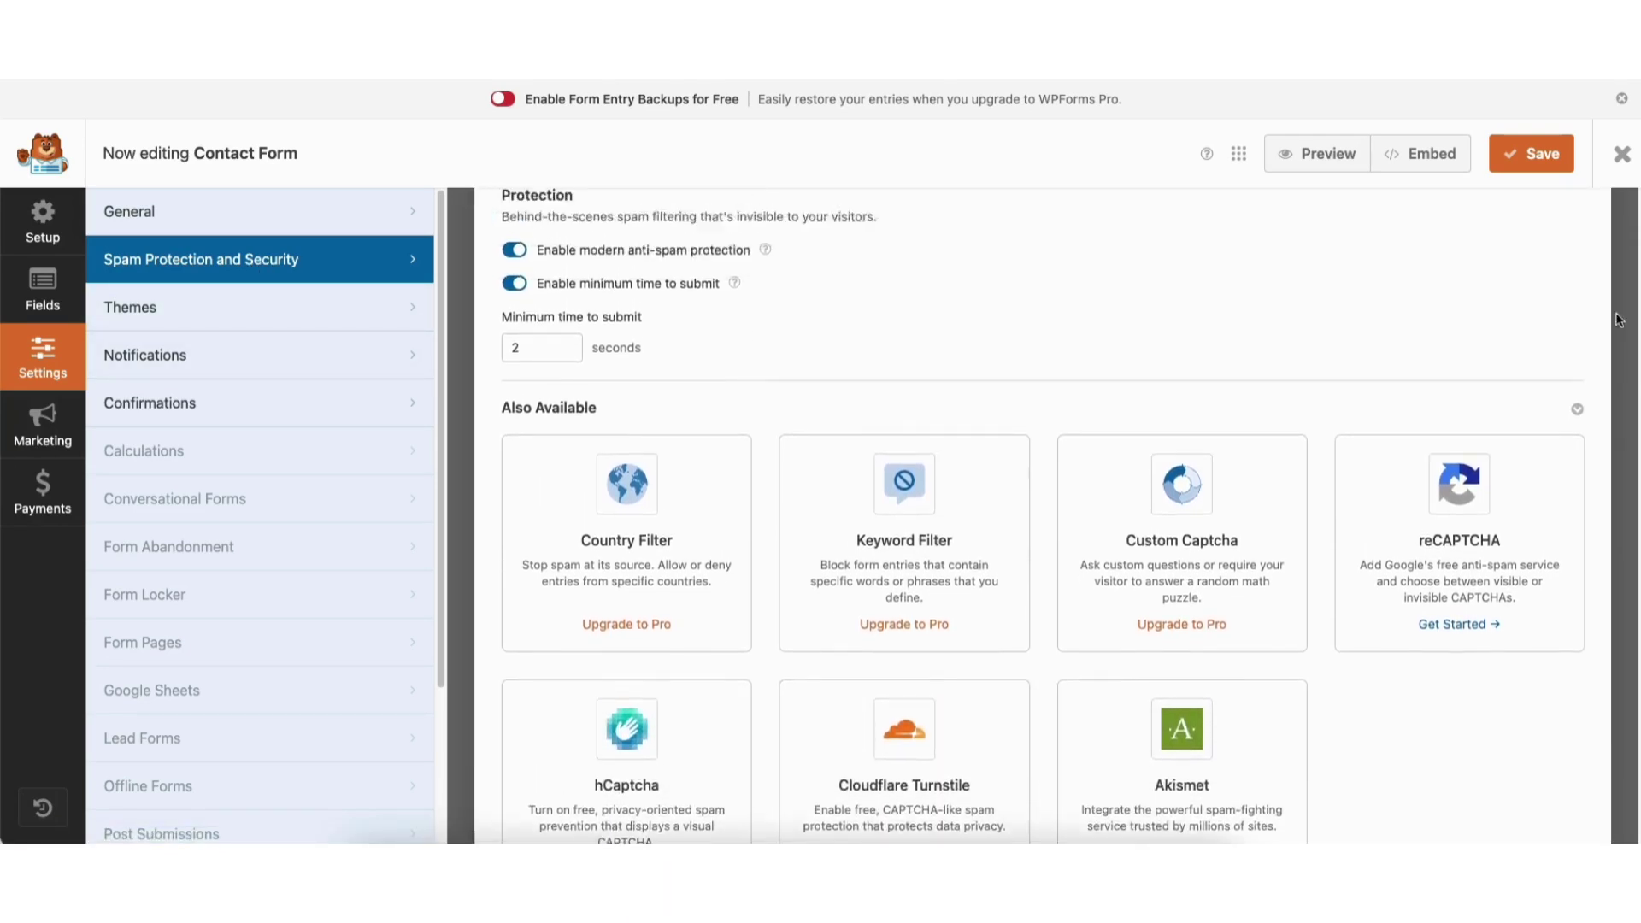
click(1520, 161)
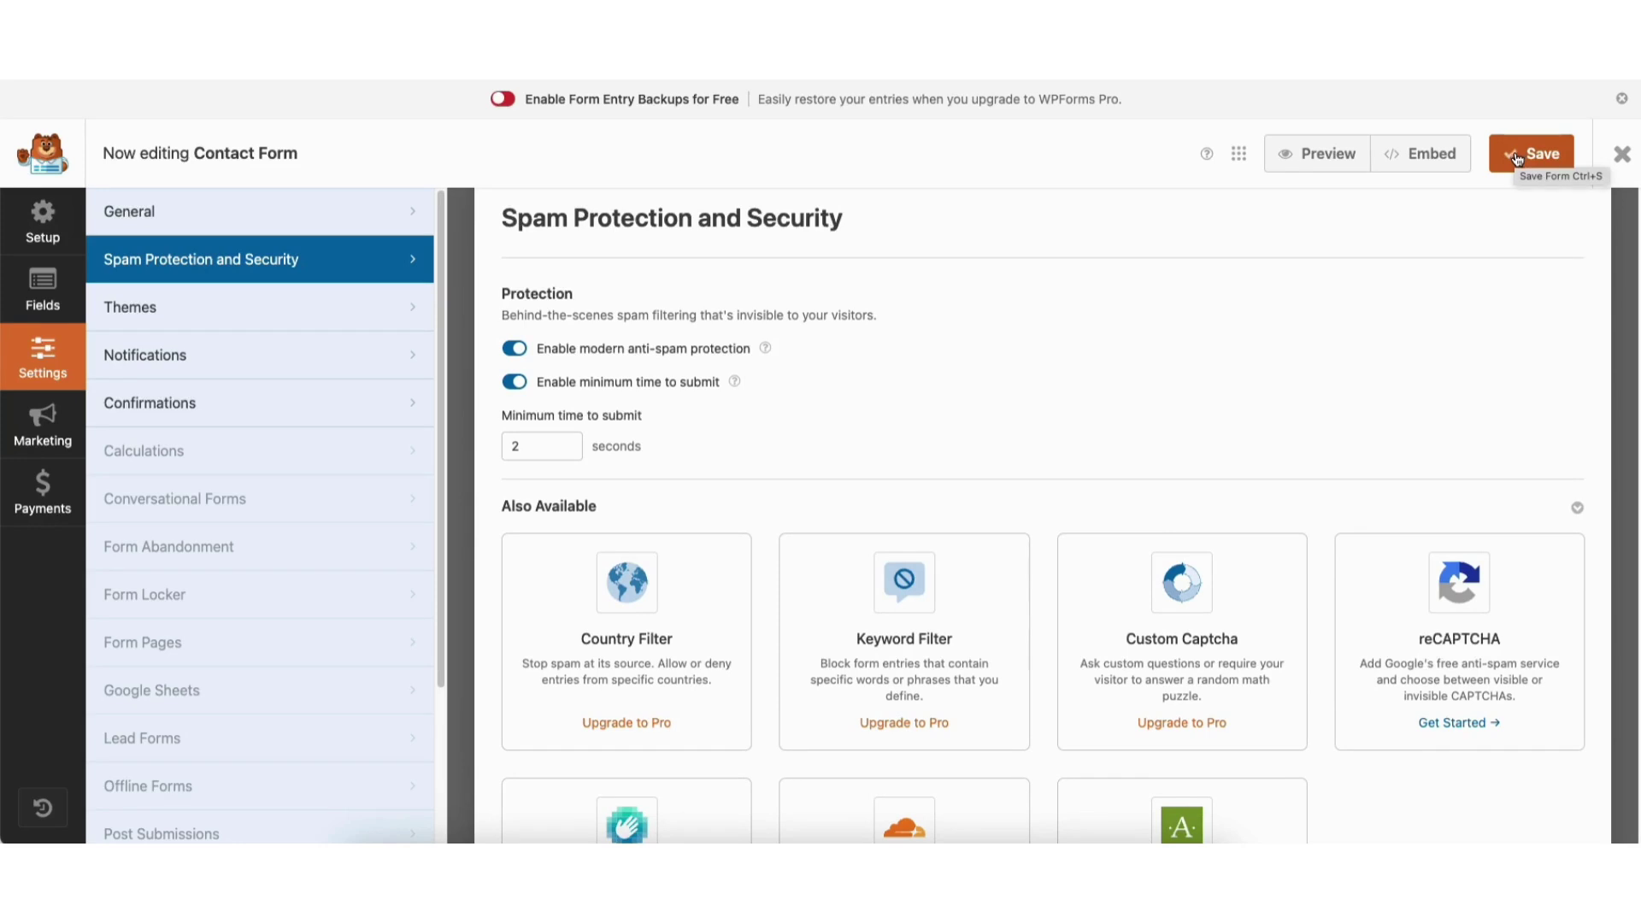
click(1620, 156)
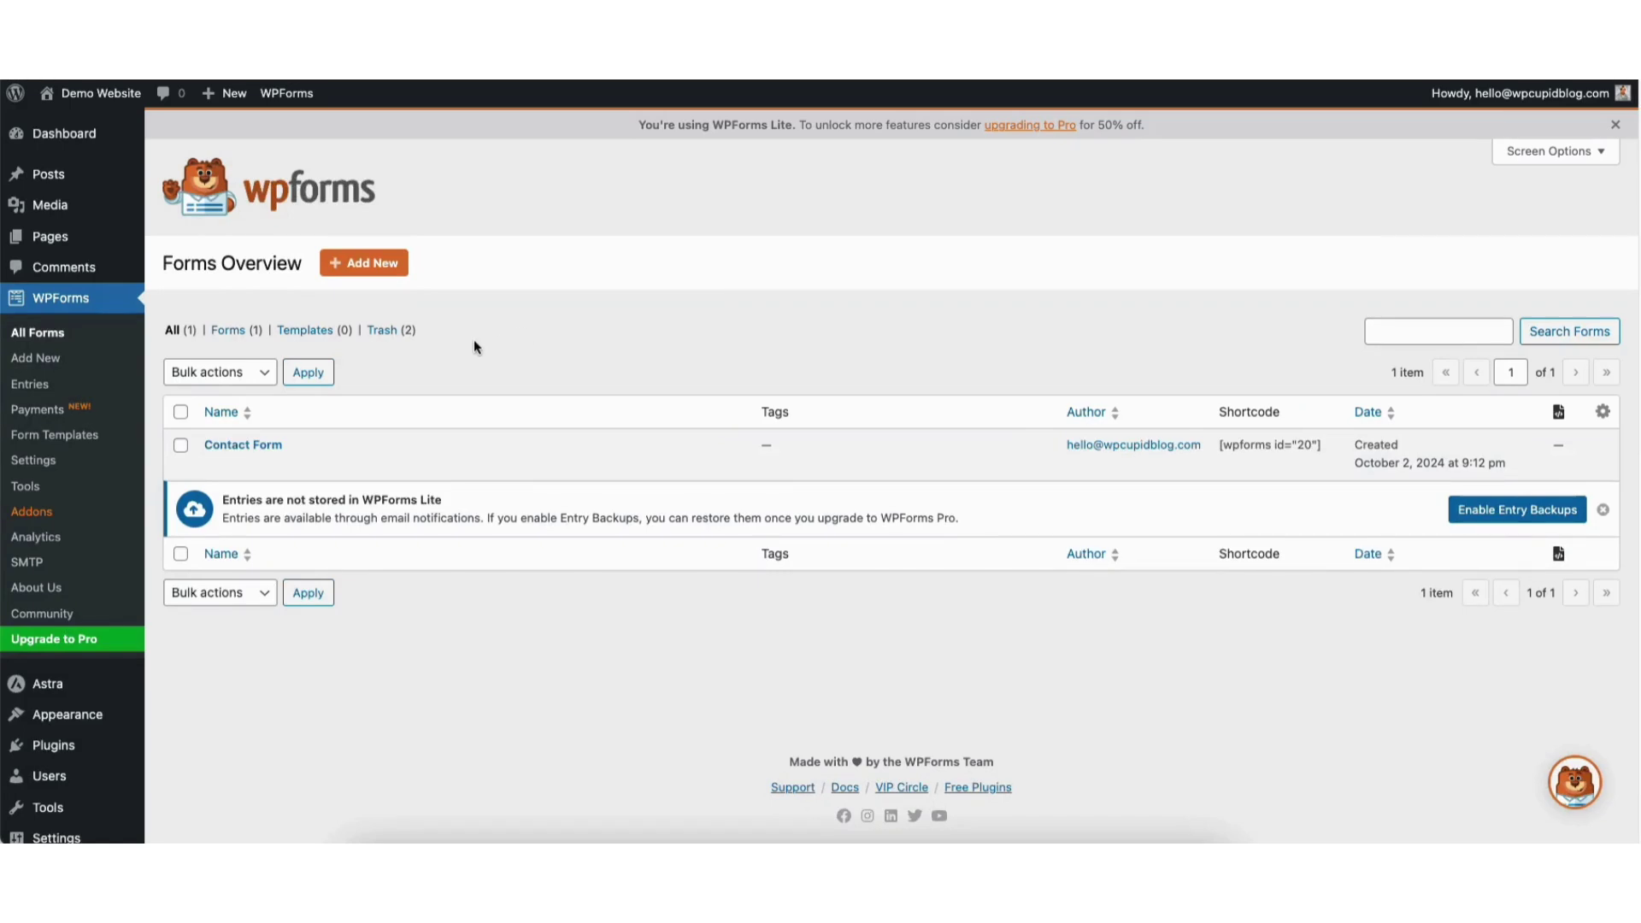
Open the Contact page from the Pages list in the block editor.
click(51, 239)
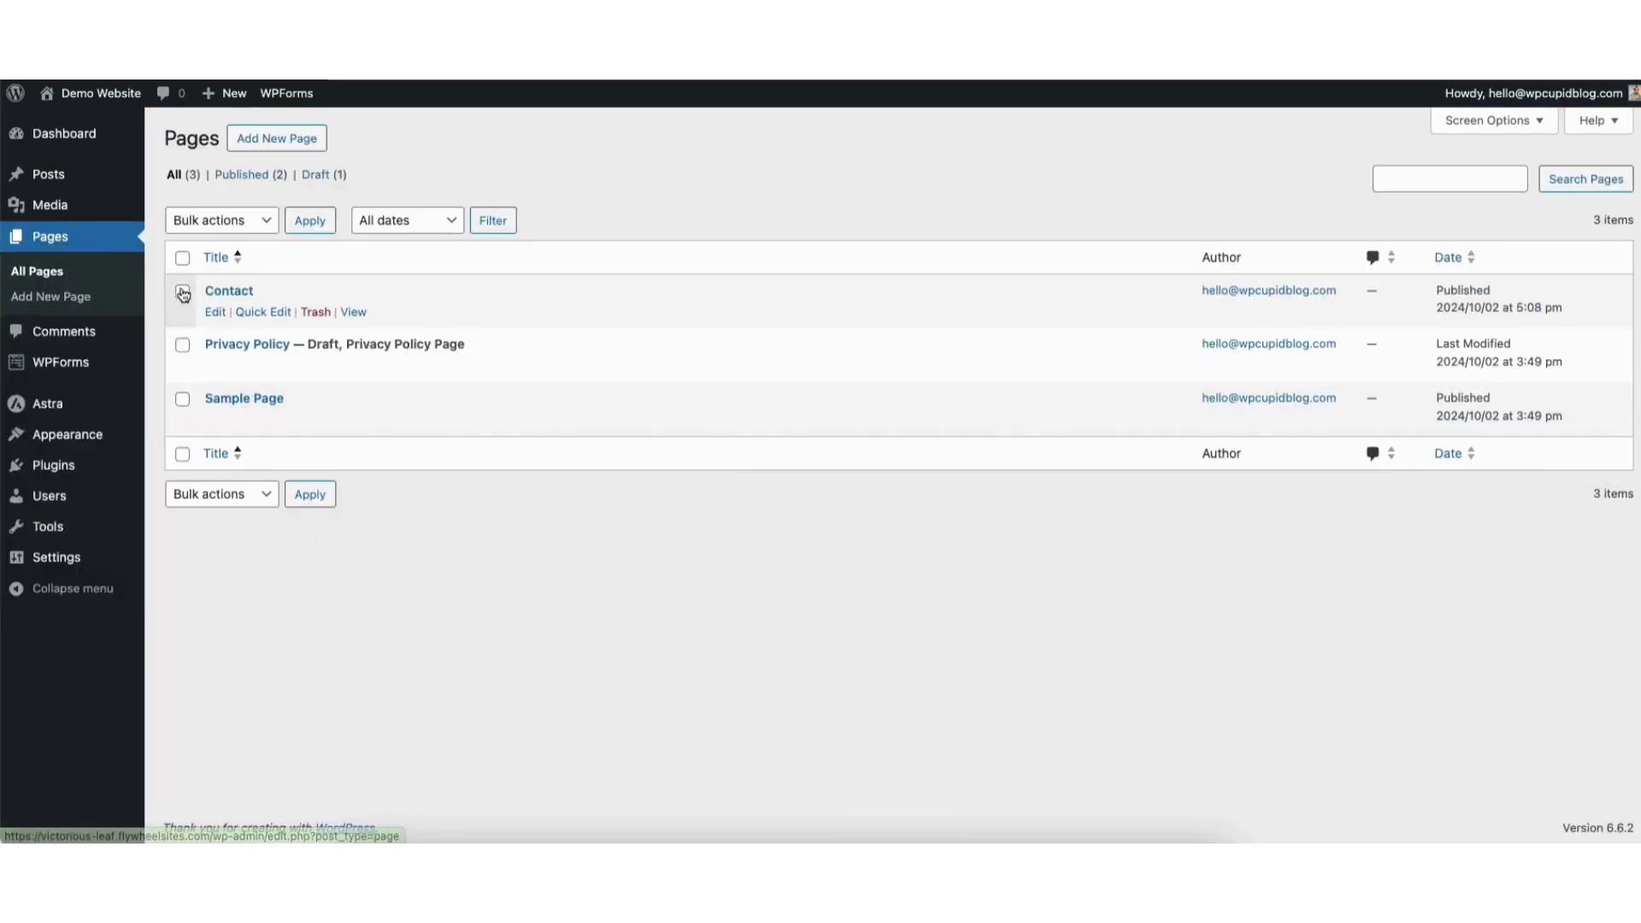
click(217, 318)
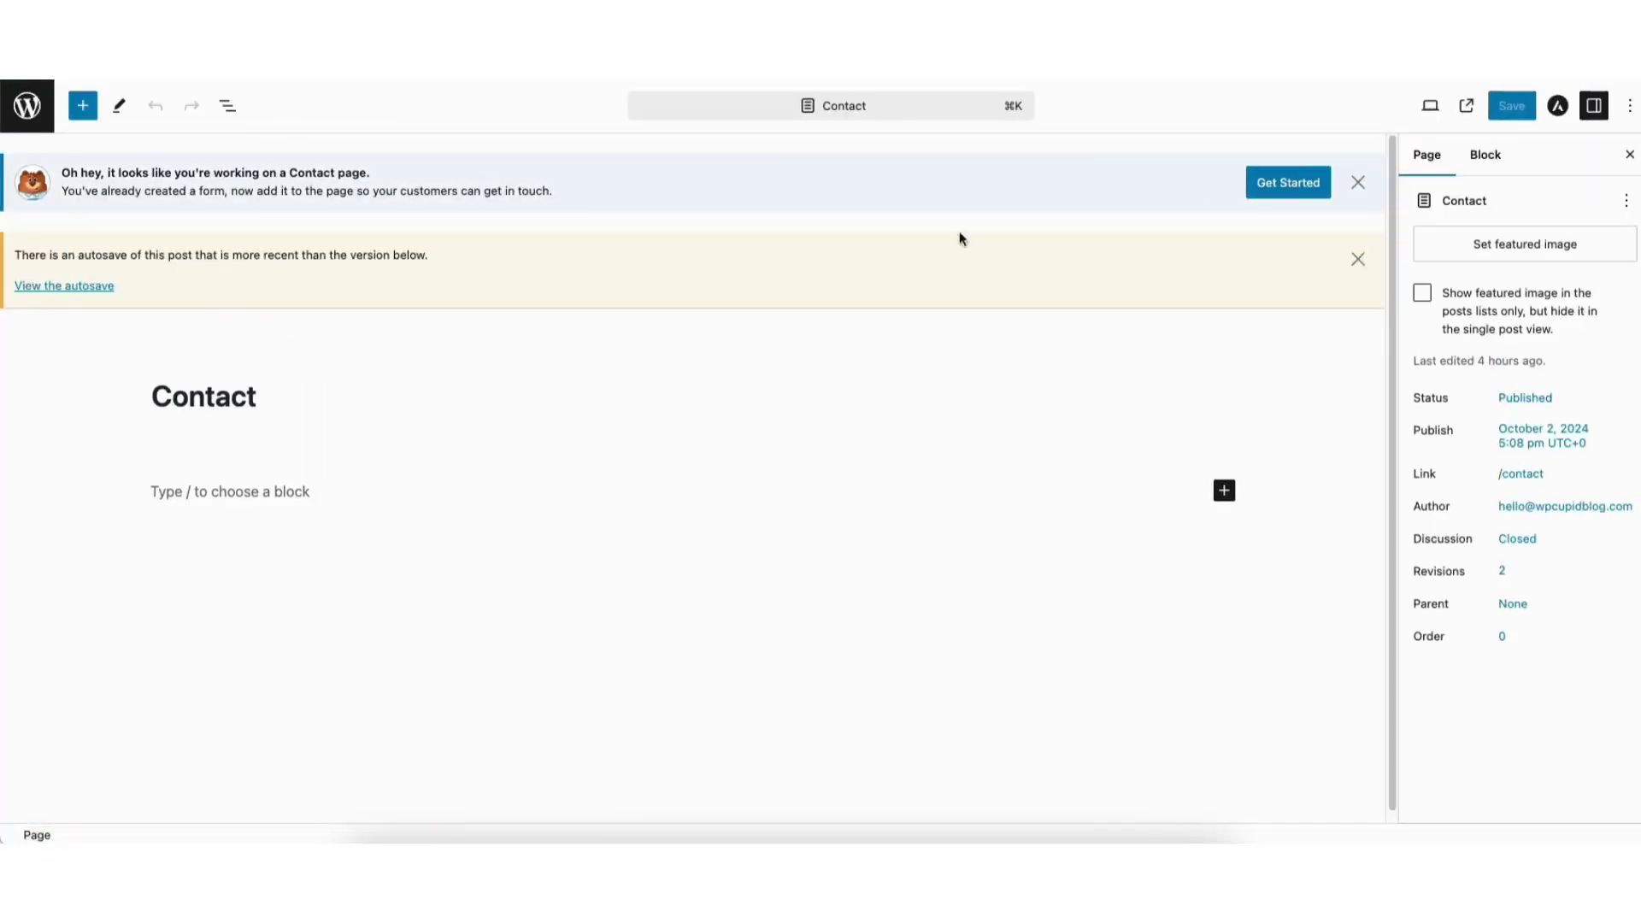
Dismiss the notice, then insert a WPForms block showing the Contact Form.
click(1357, 183)
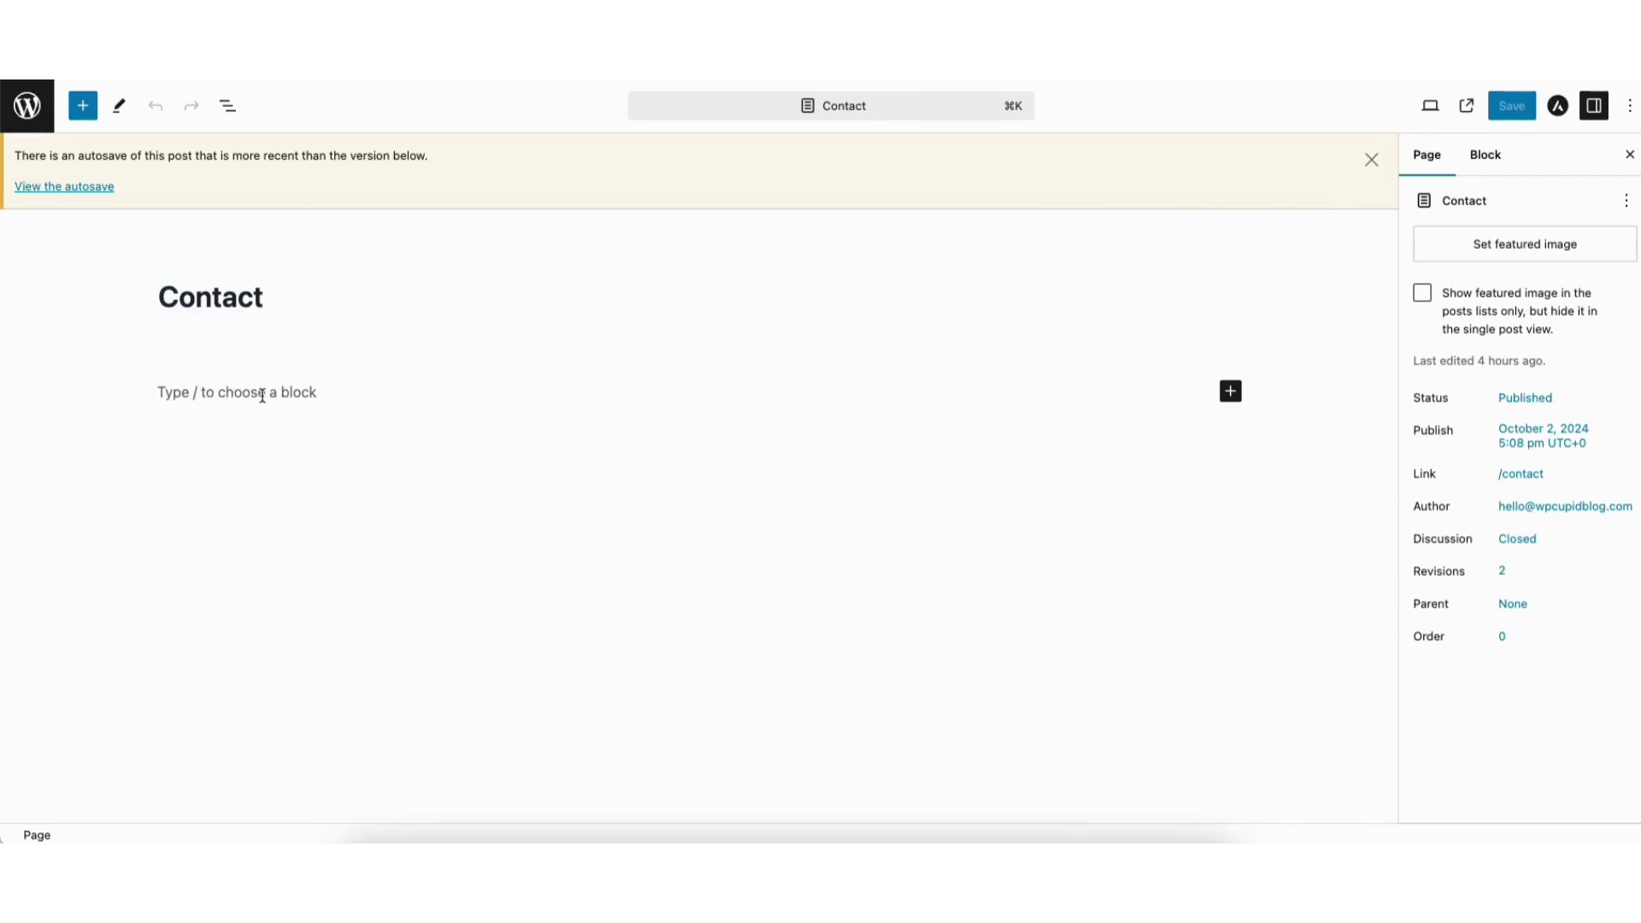
click(1231, 392)
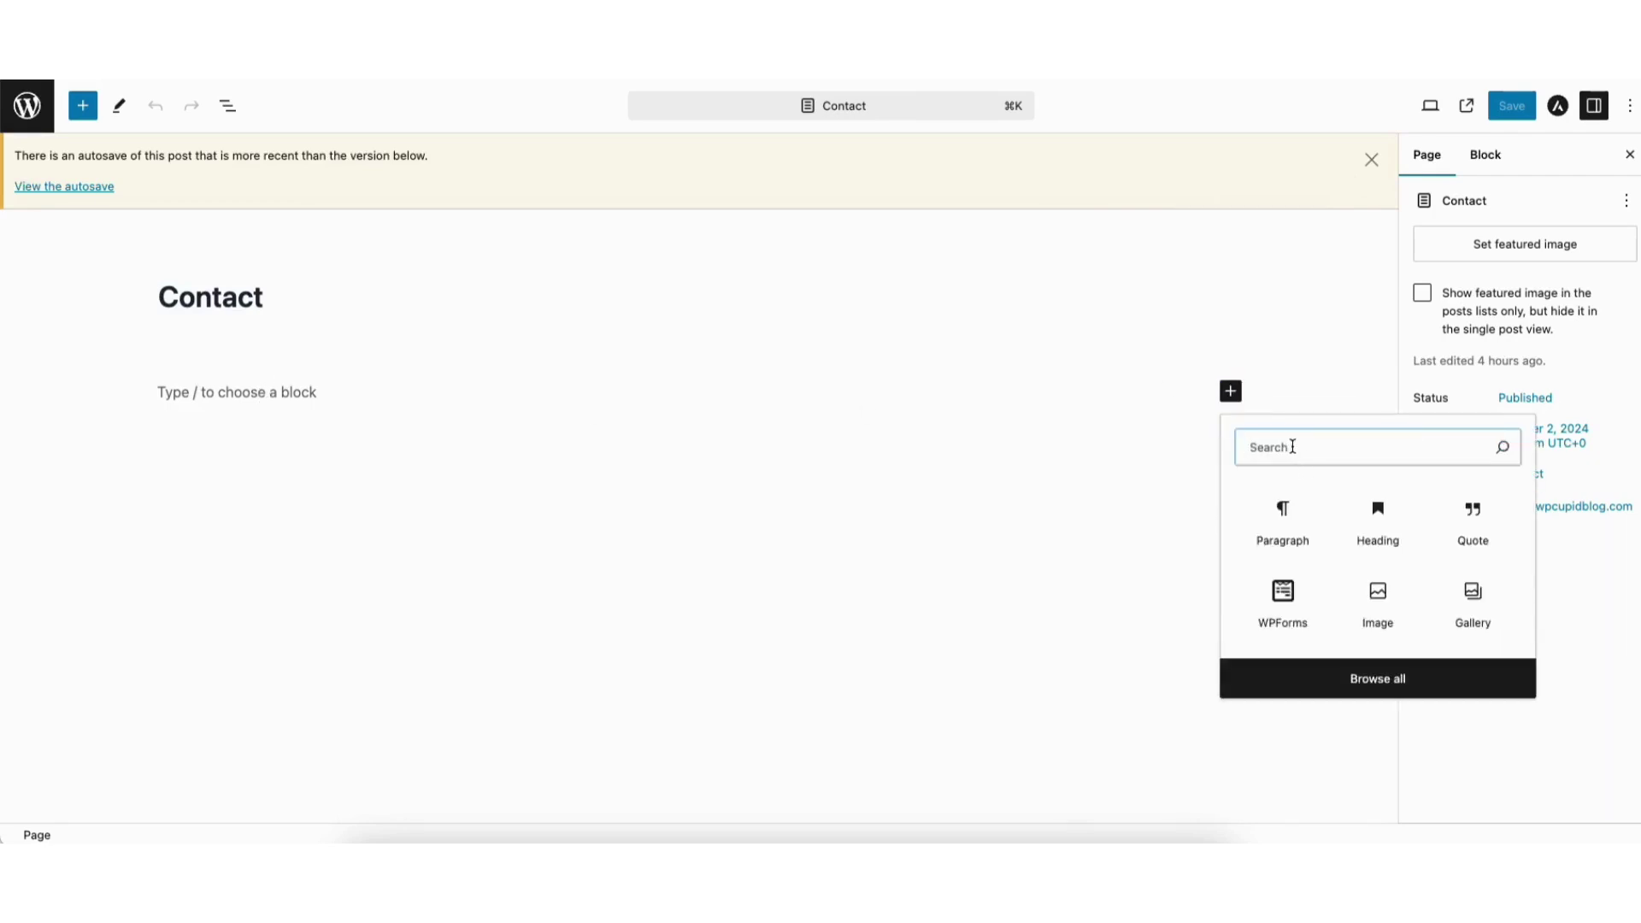
text(wp forms)
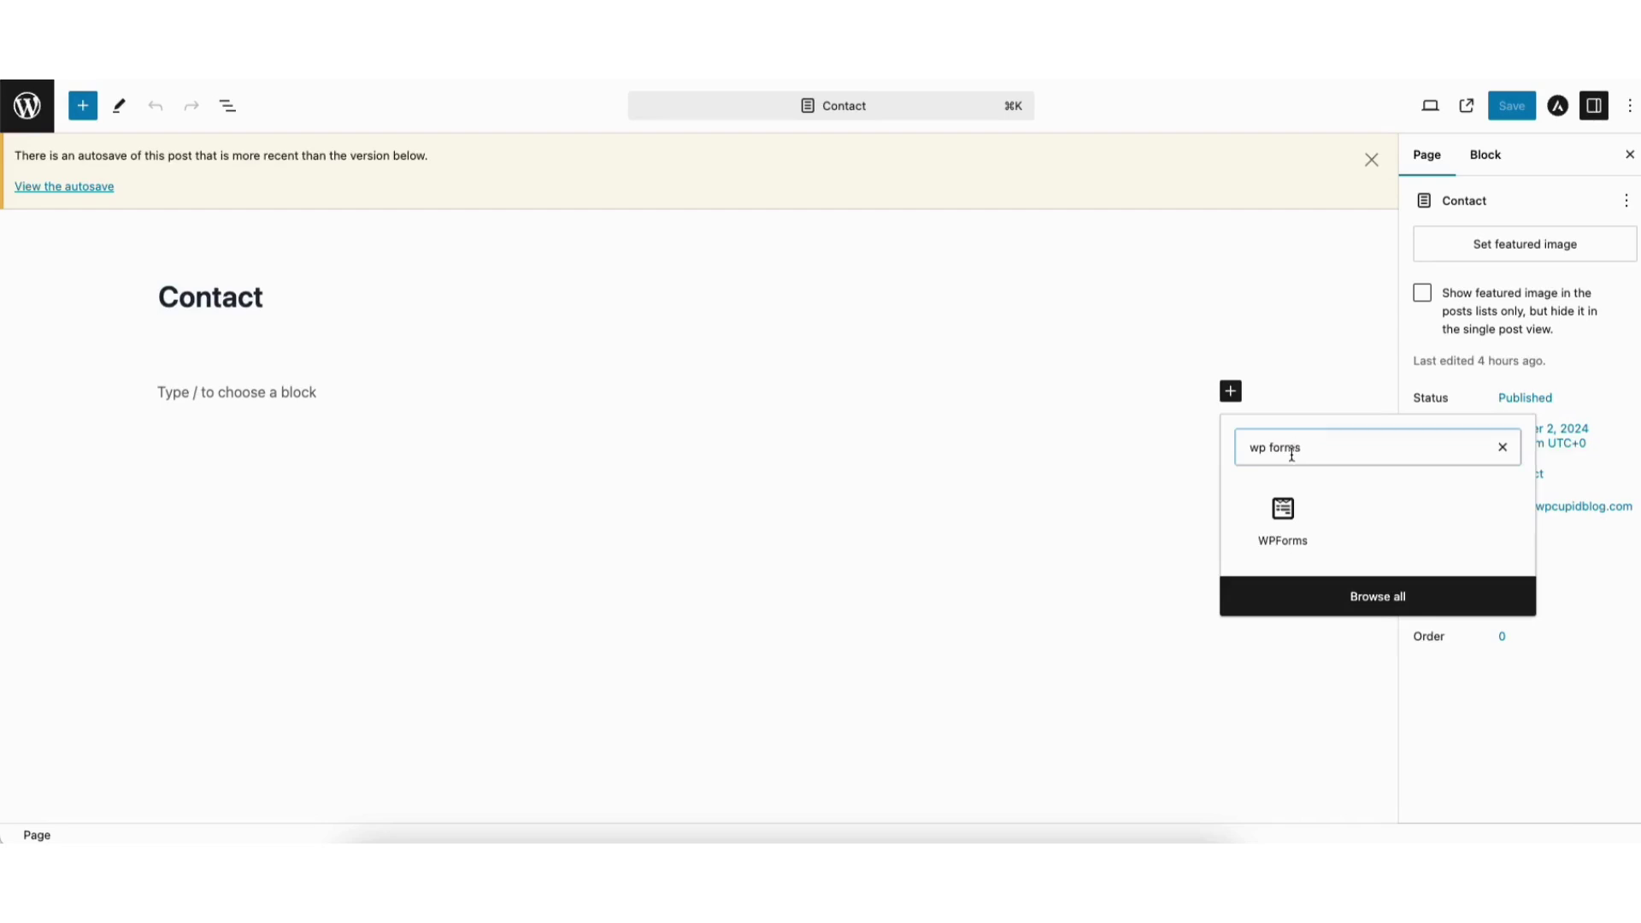
click(1281, 524)
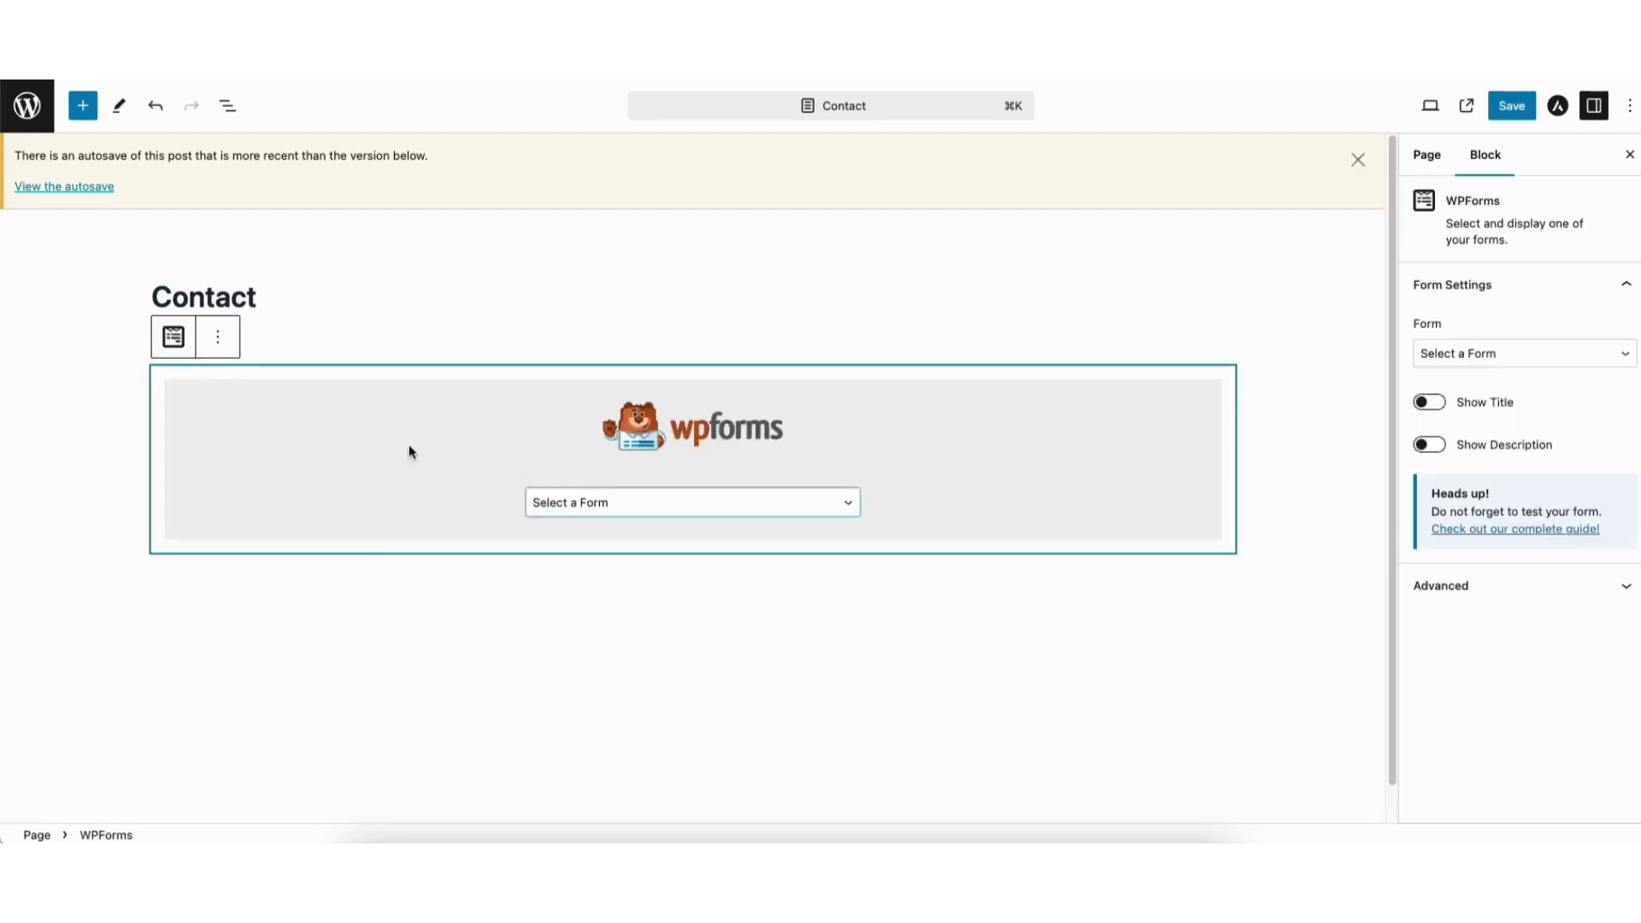
click(619, 505)
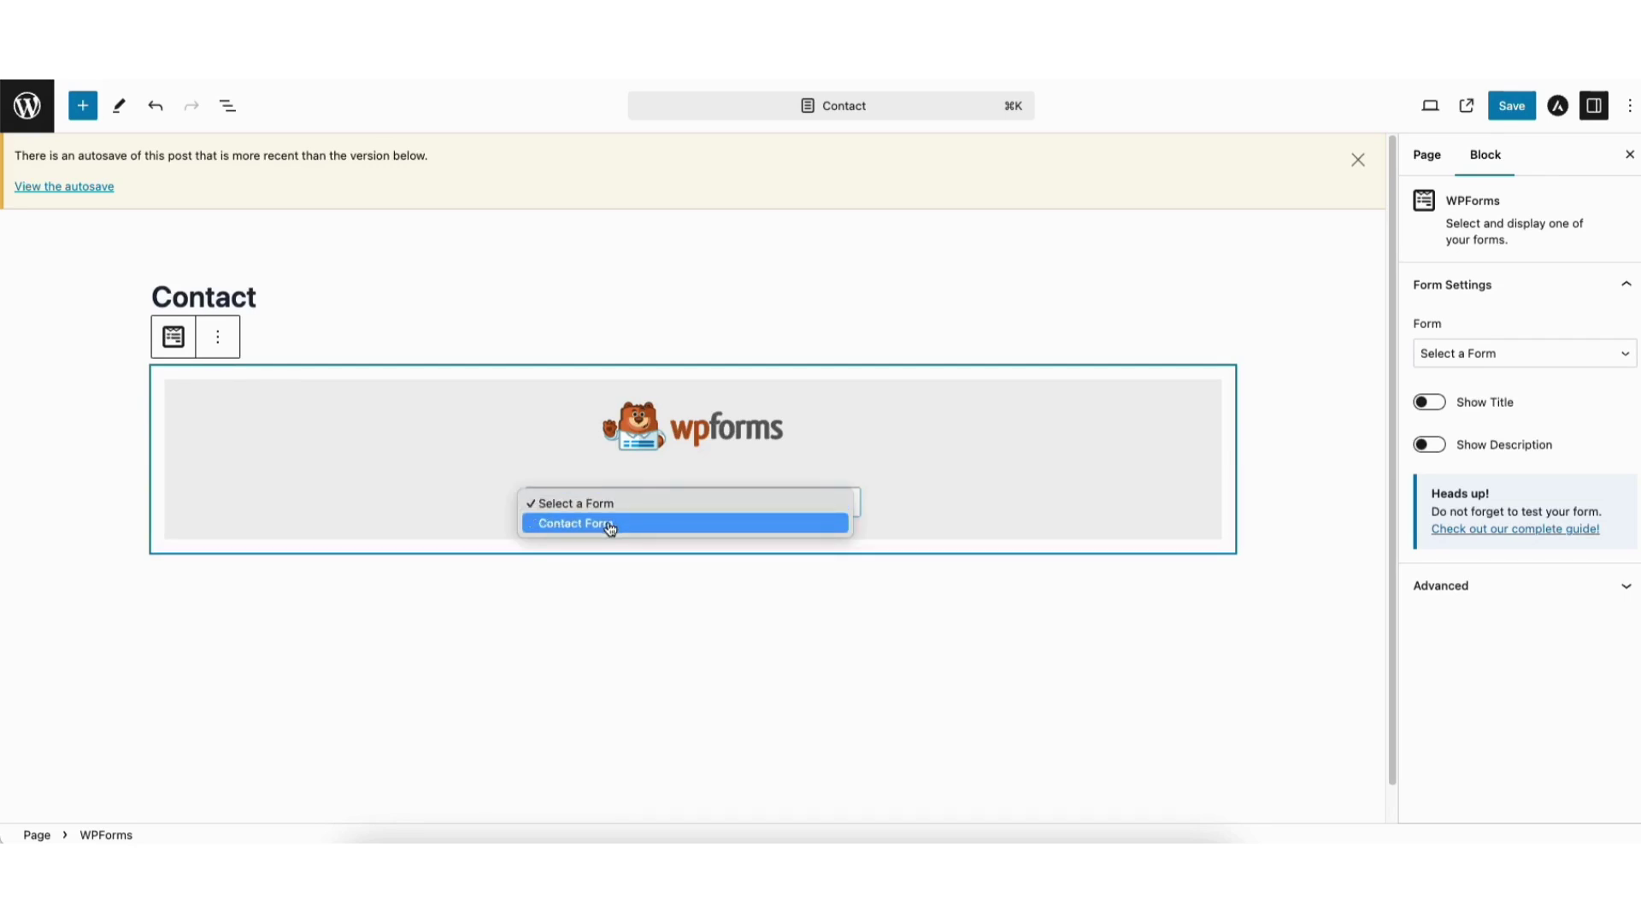
click(610, 525)
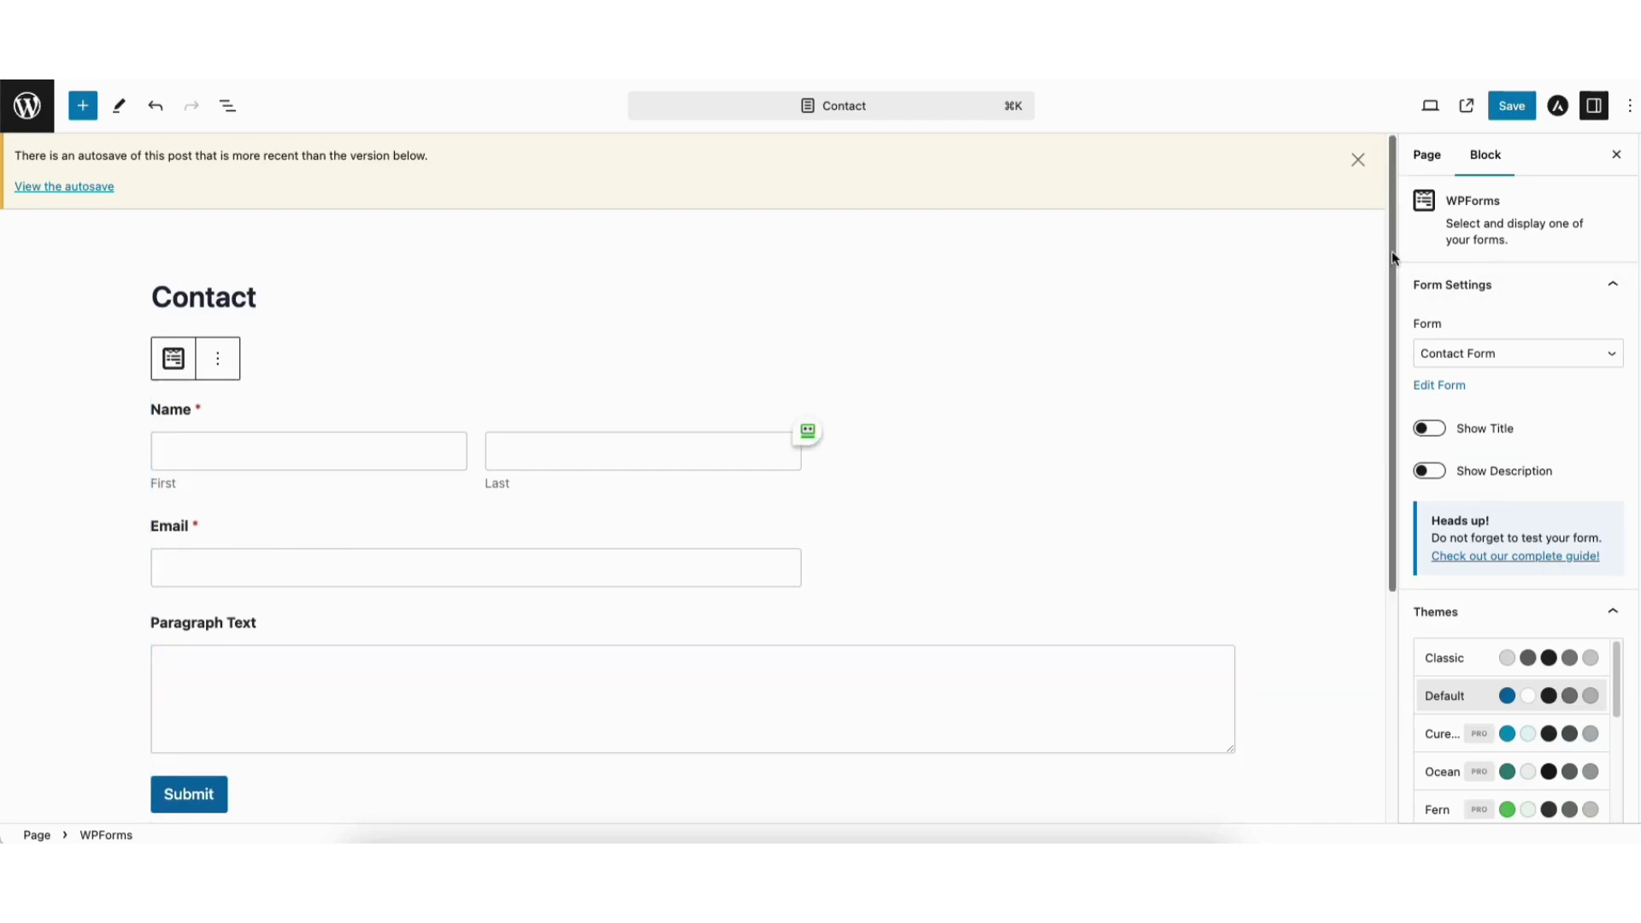
Toggle Show Title and Show Description on and back off, leaving both hidden.
scroll(1389, 284, down, 2)
scroll(1385, 316, up, 2)
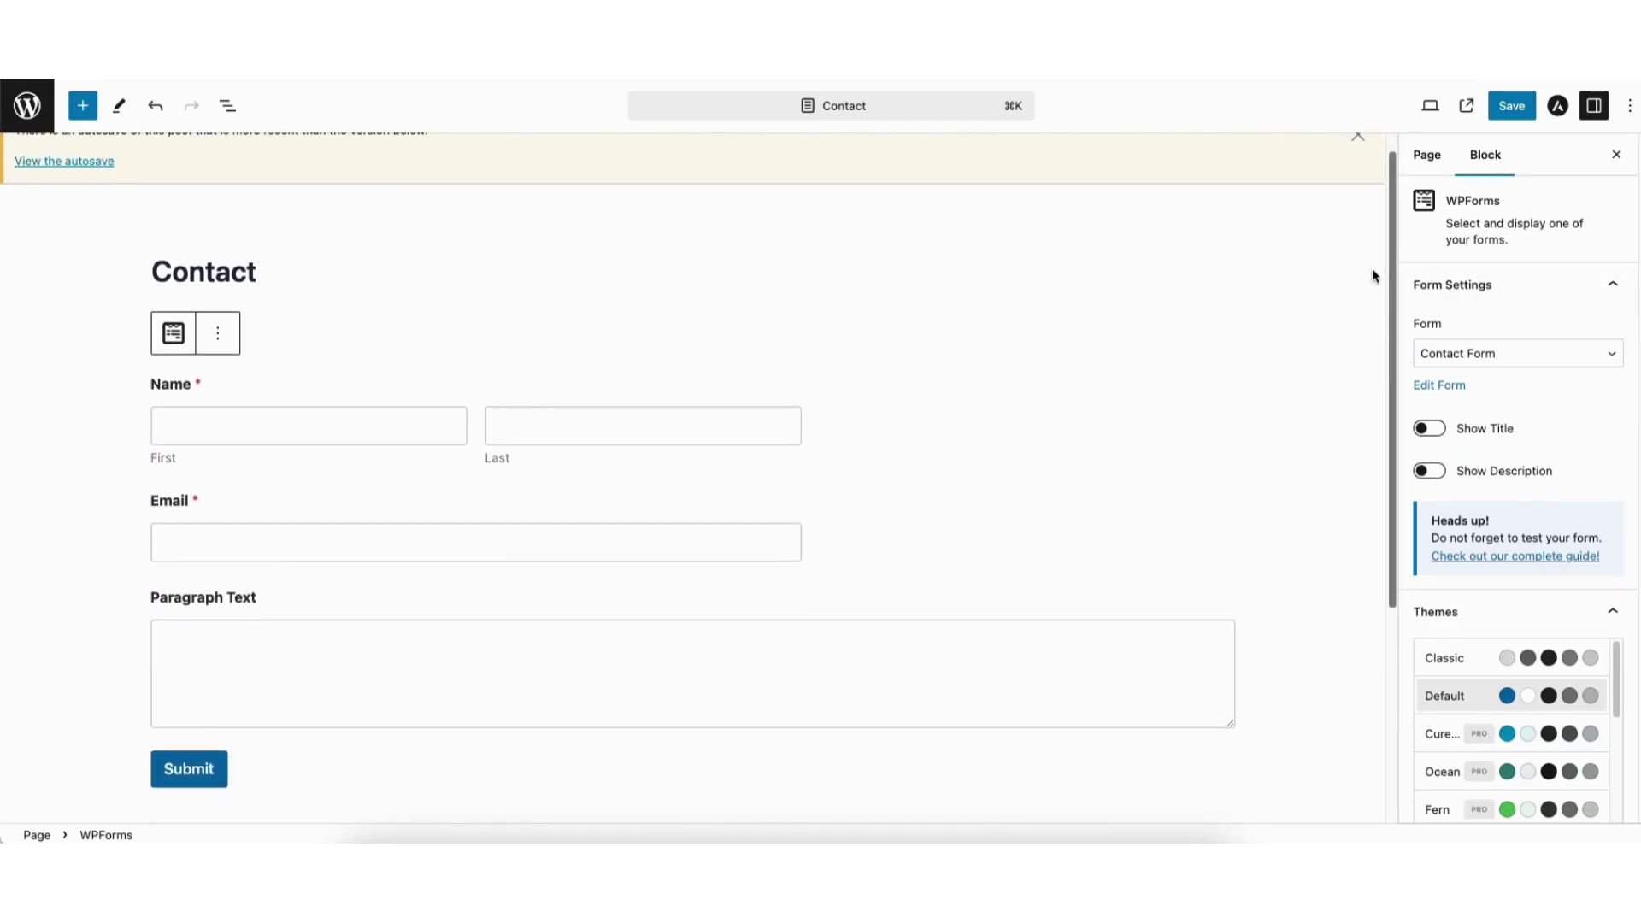
click(1433, 433)
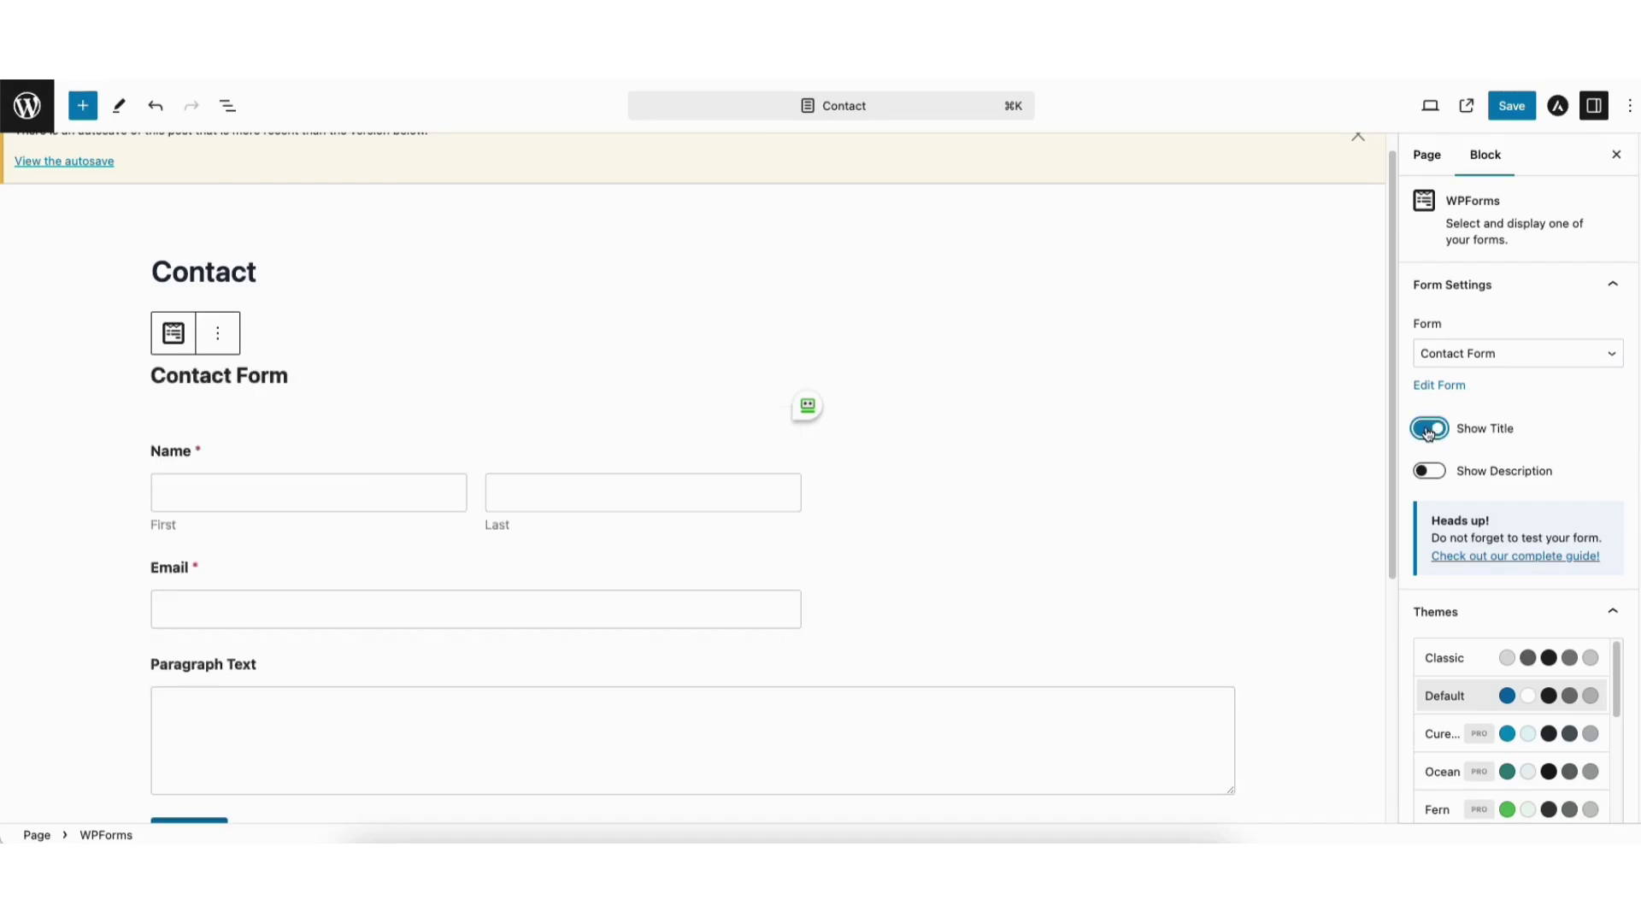
click(1429, 434)
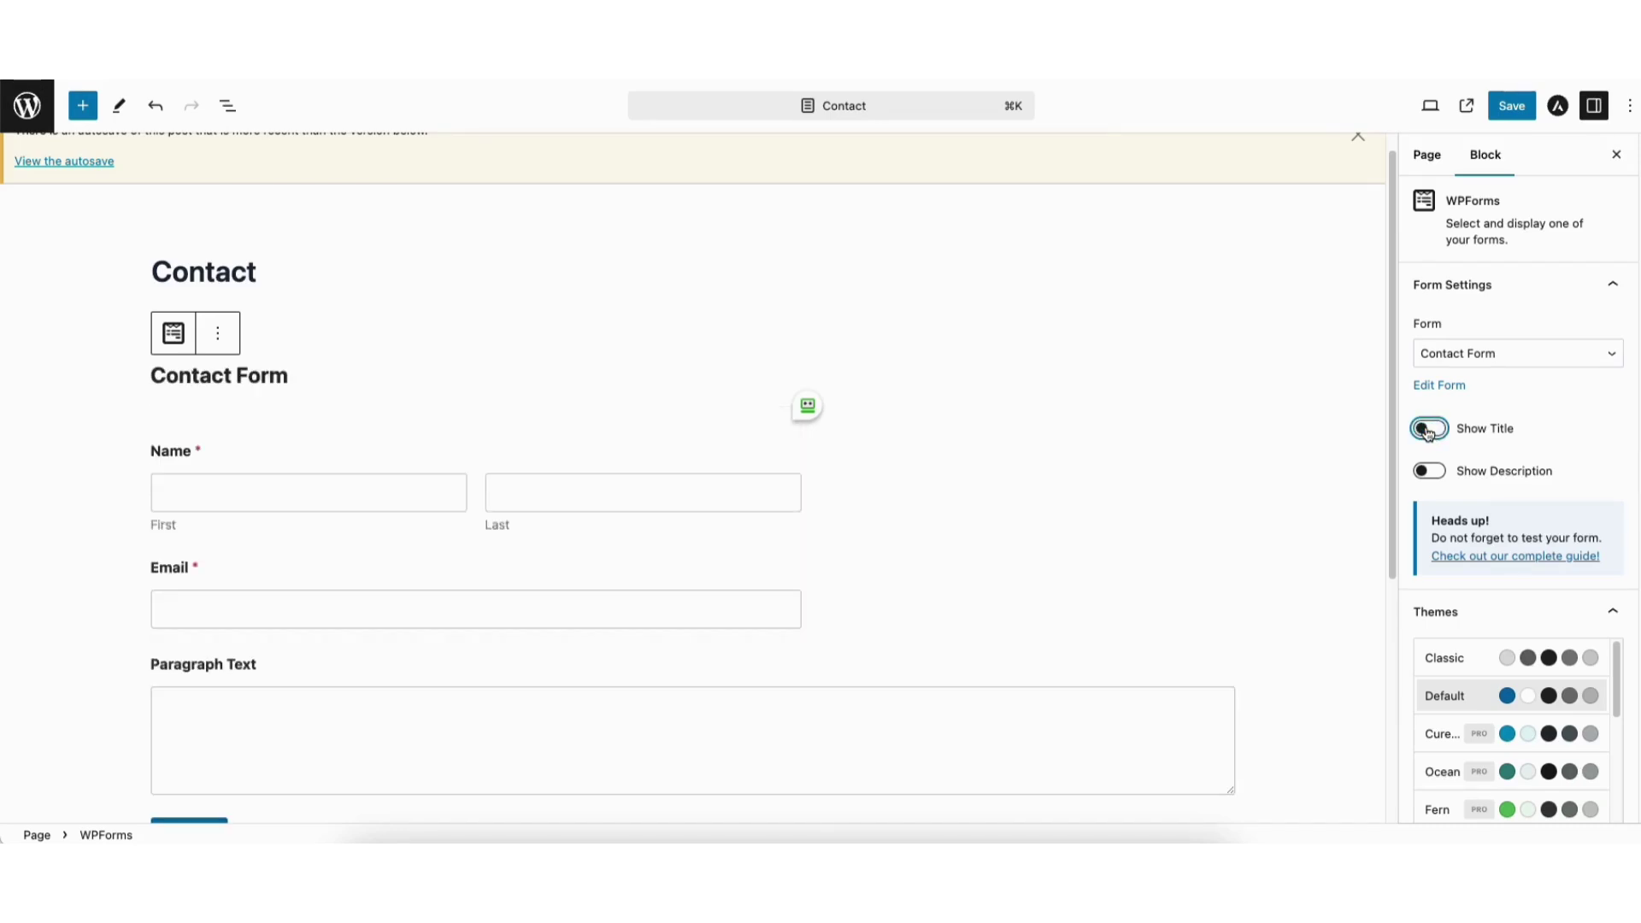
click(1428, 475)
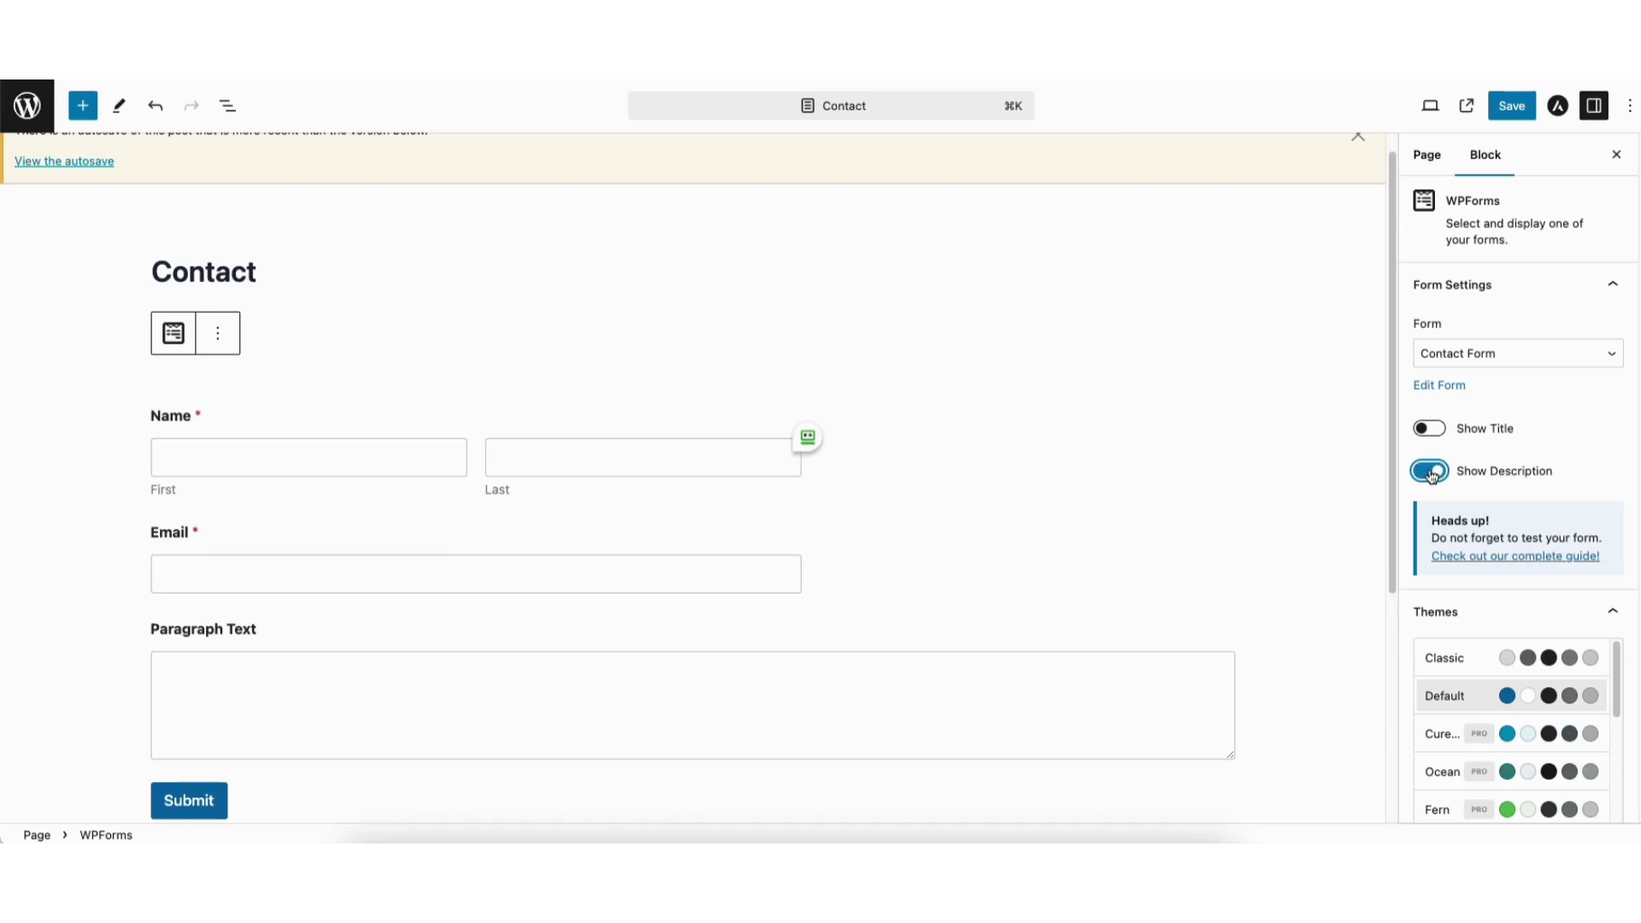
click(1433, 475)
scroll(1632, 505, down, 1)
Try Small and Large field sizes, then keep the fields at Medium.
scroll(1492, 324, down, 10)
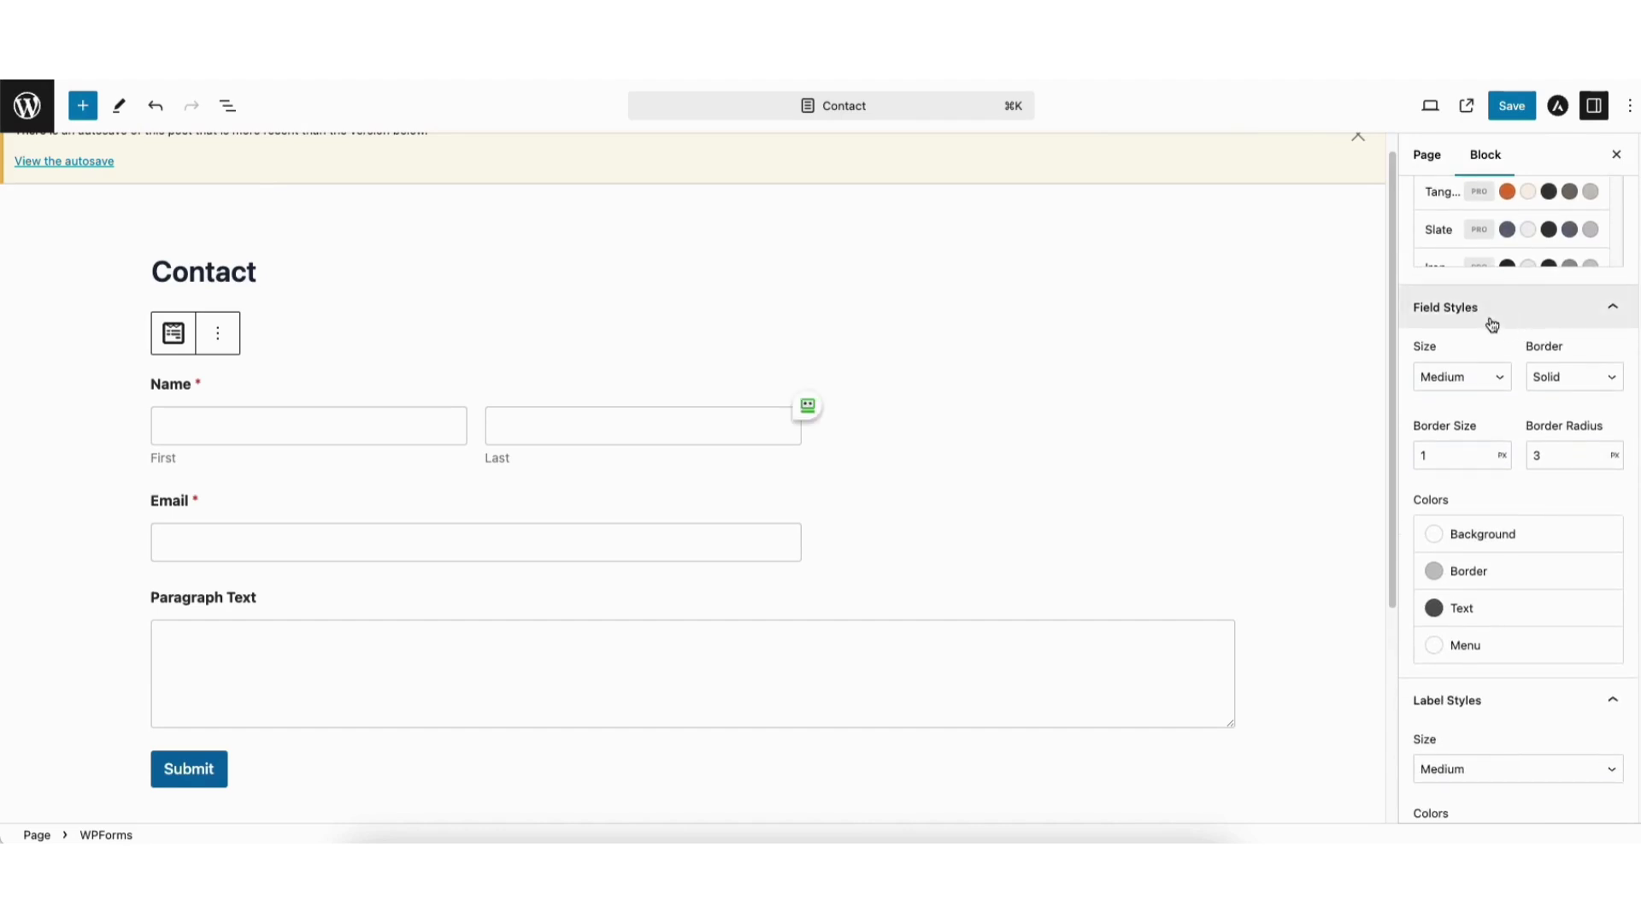
click(1451, 376)
click(1444, 370)
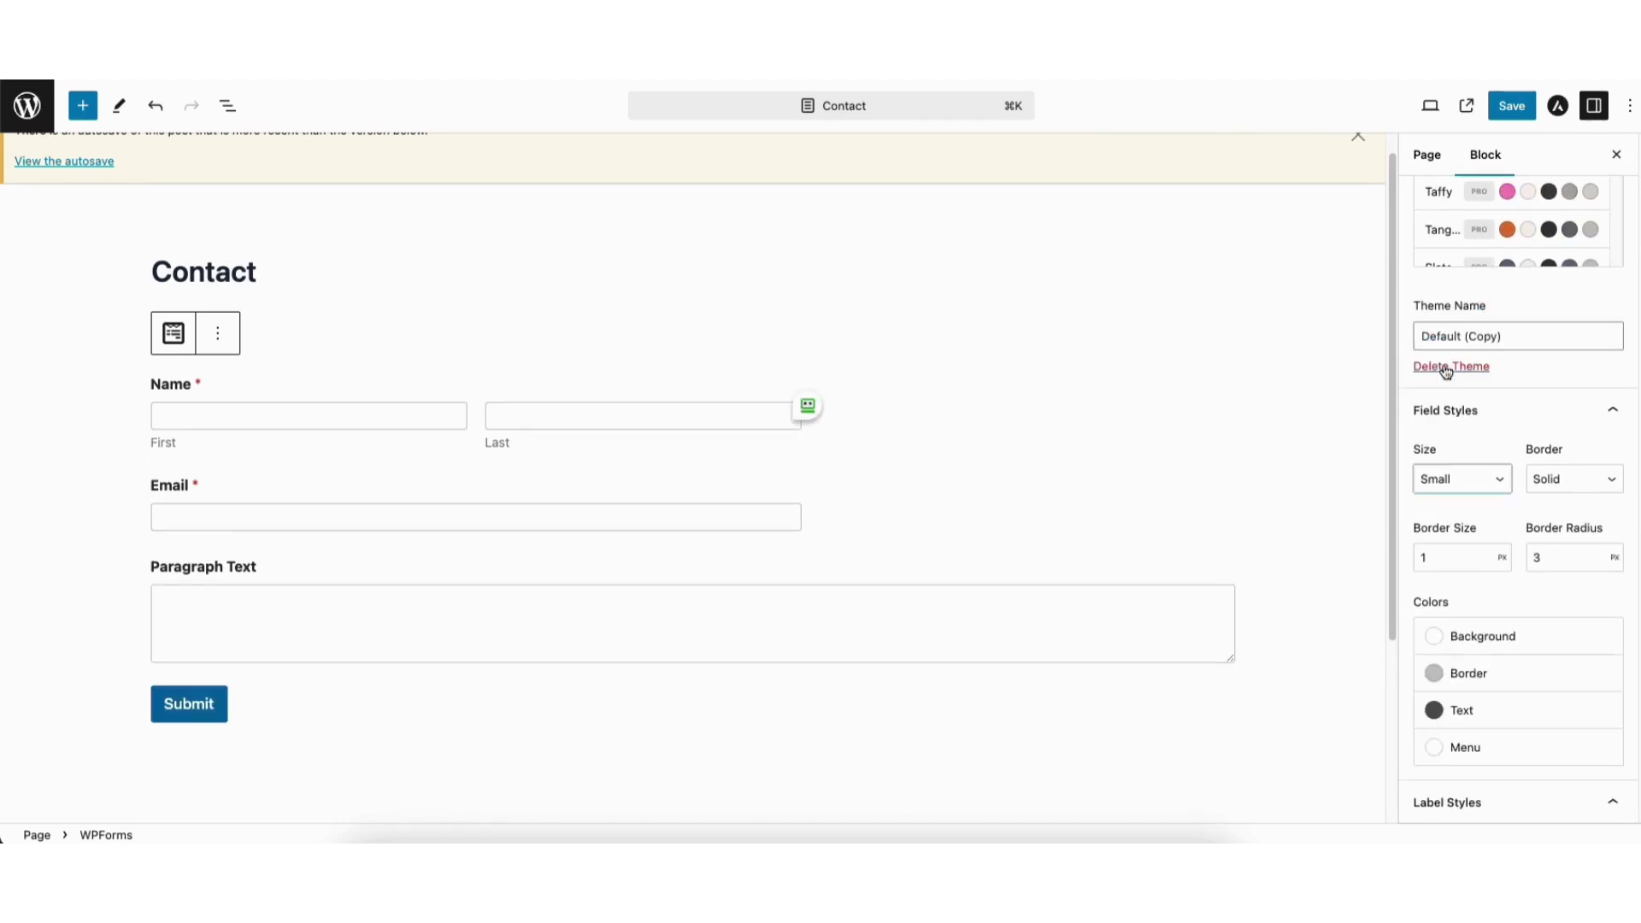
click(1451, 479)
click(1451, 519)
click(1447, 480)
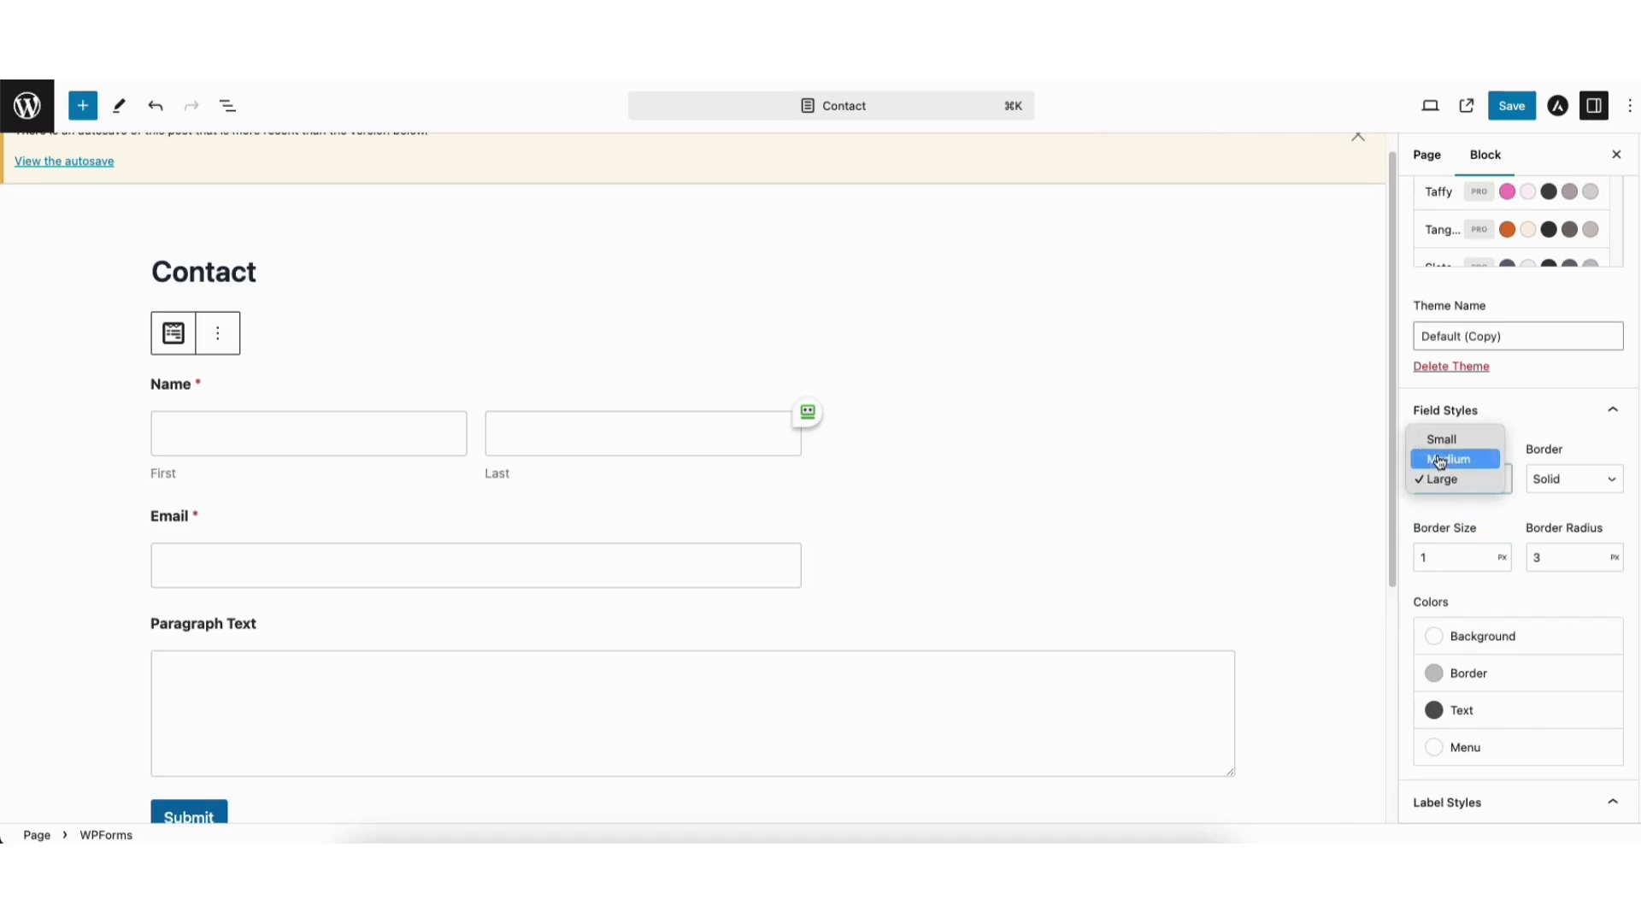
click(1441, 462)
Set the field border style to Solid after trying Dashed and Dotted.
click(1554, 481)
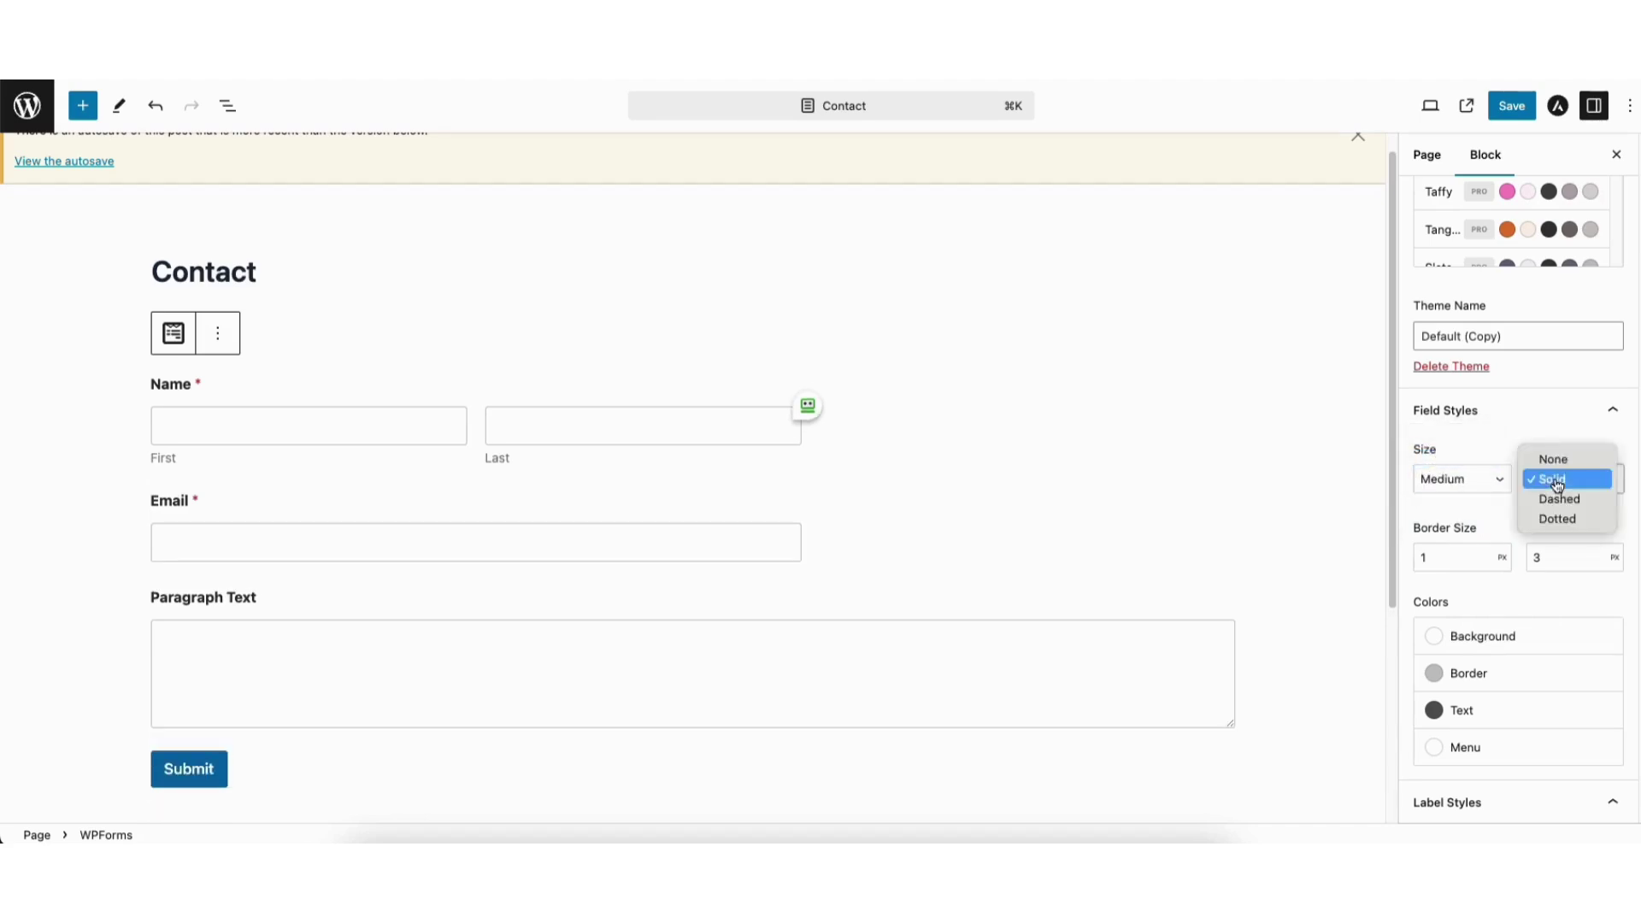
click(1559, 499)
click(1552, 480)
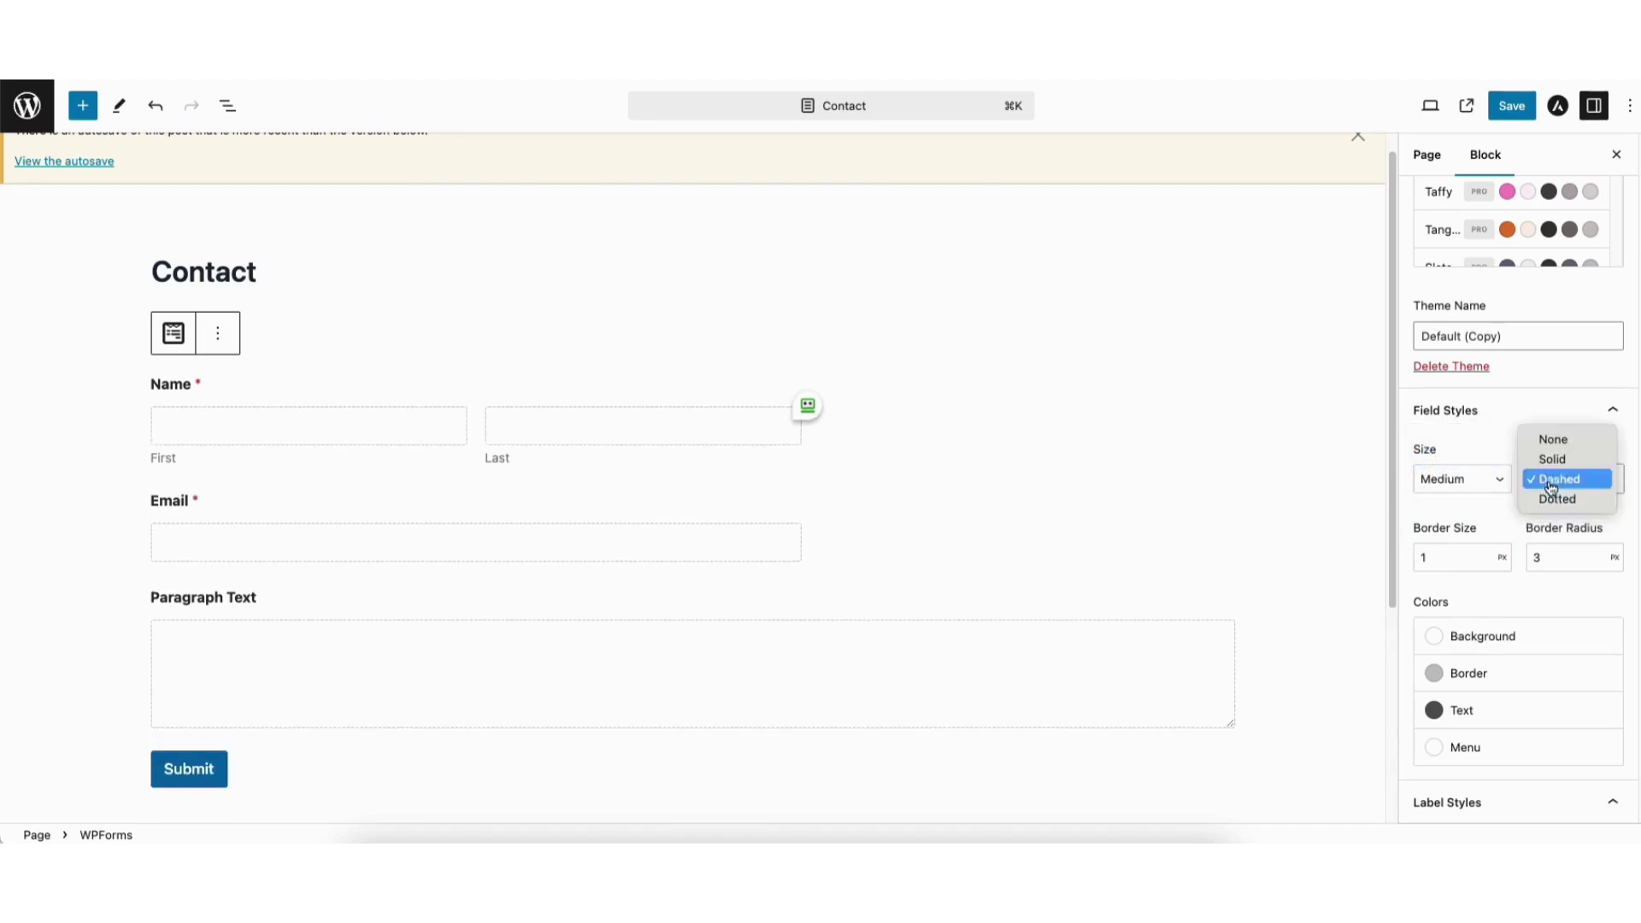
click(1556, 499)
click(1550, 480)
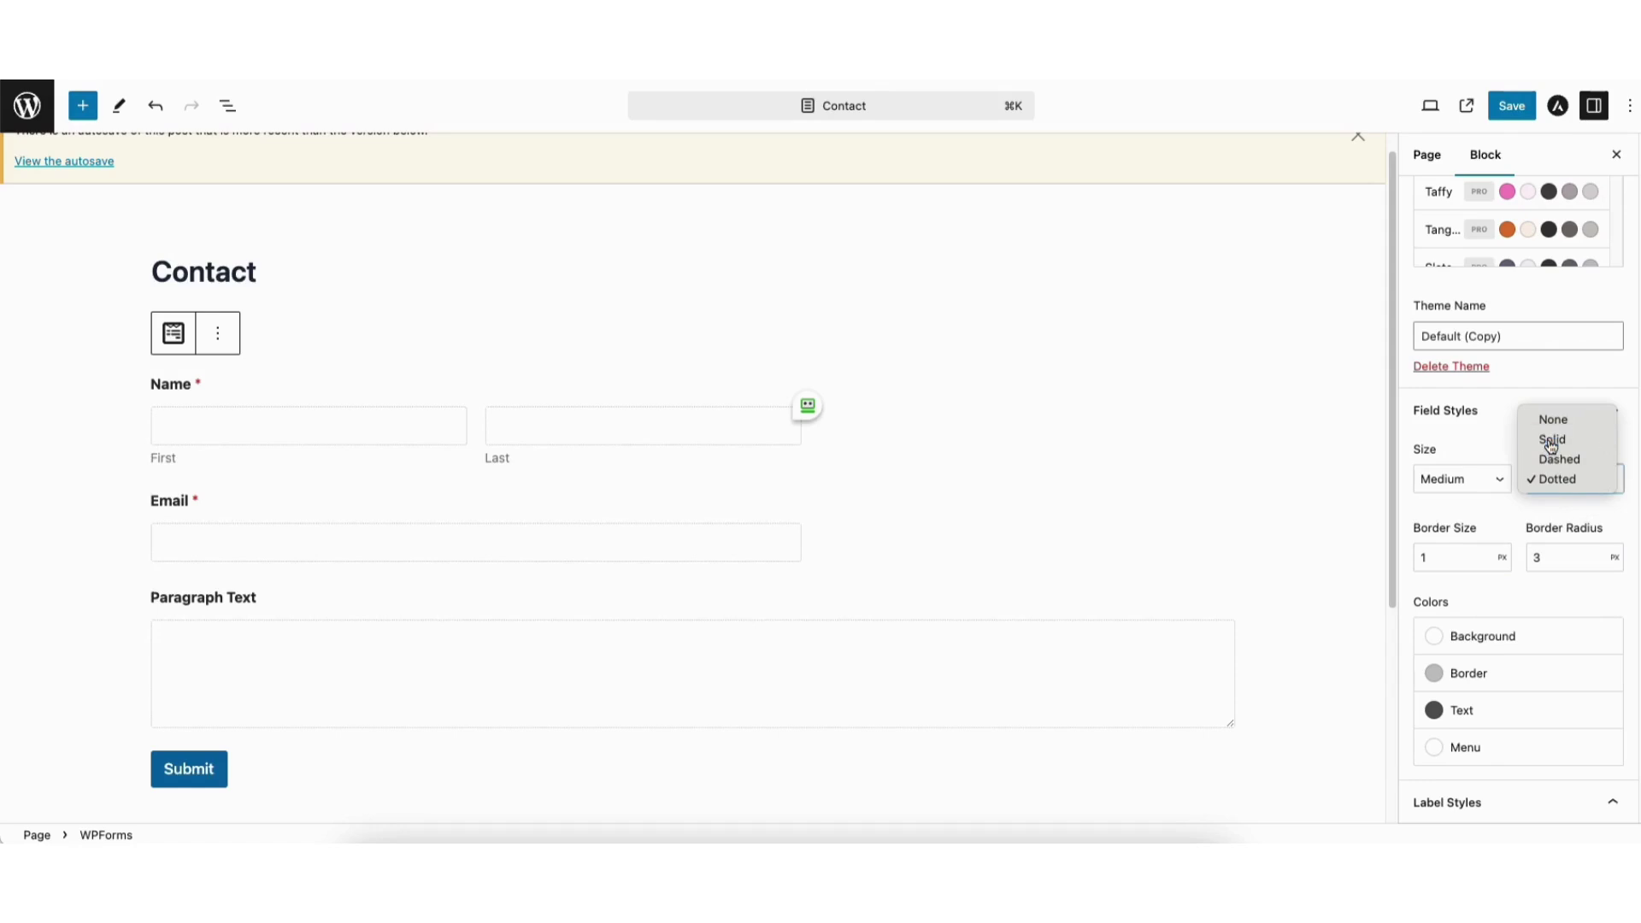
click(1552, 441)
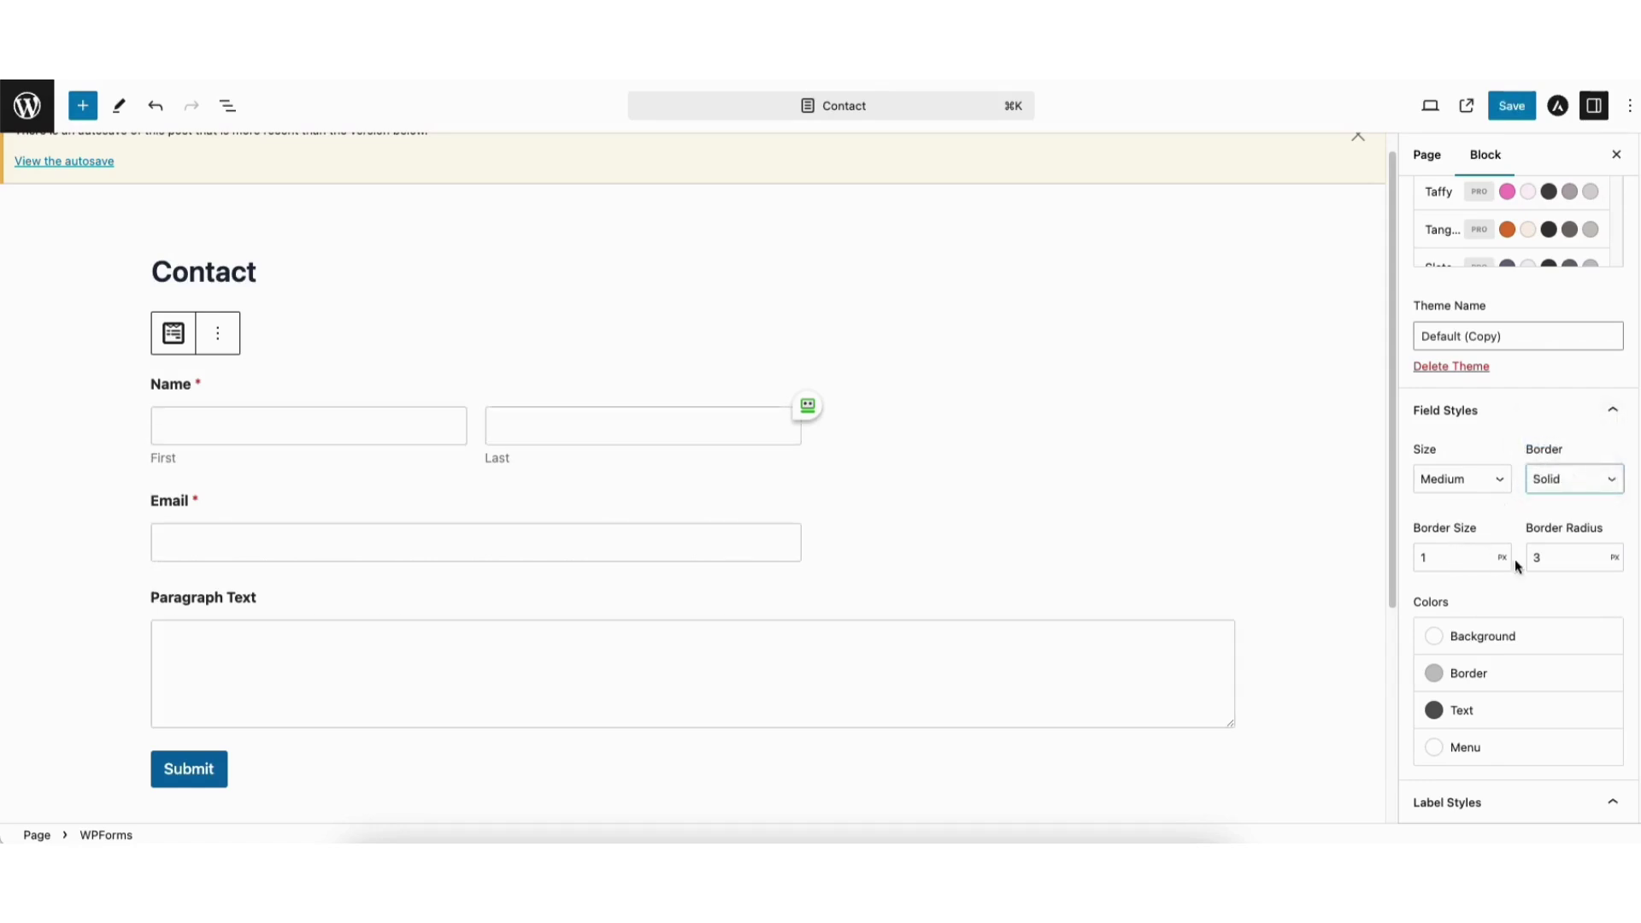
Review the field Background, Border, Text and Menu colour pickers without changing them.
click(1470, 643)
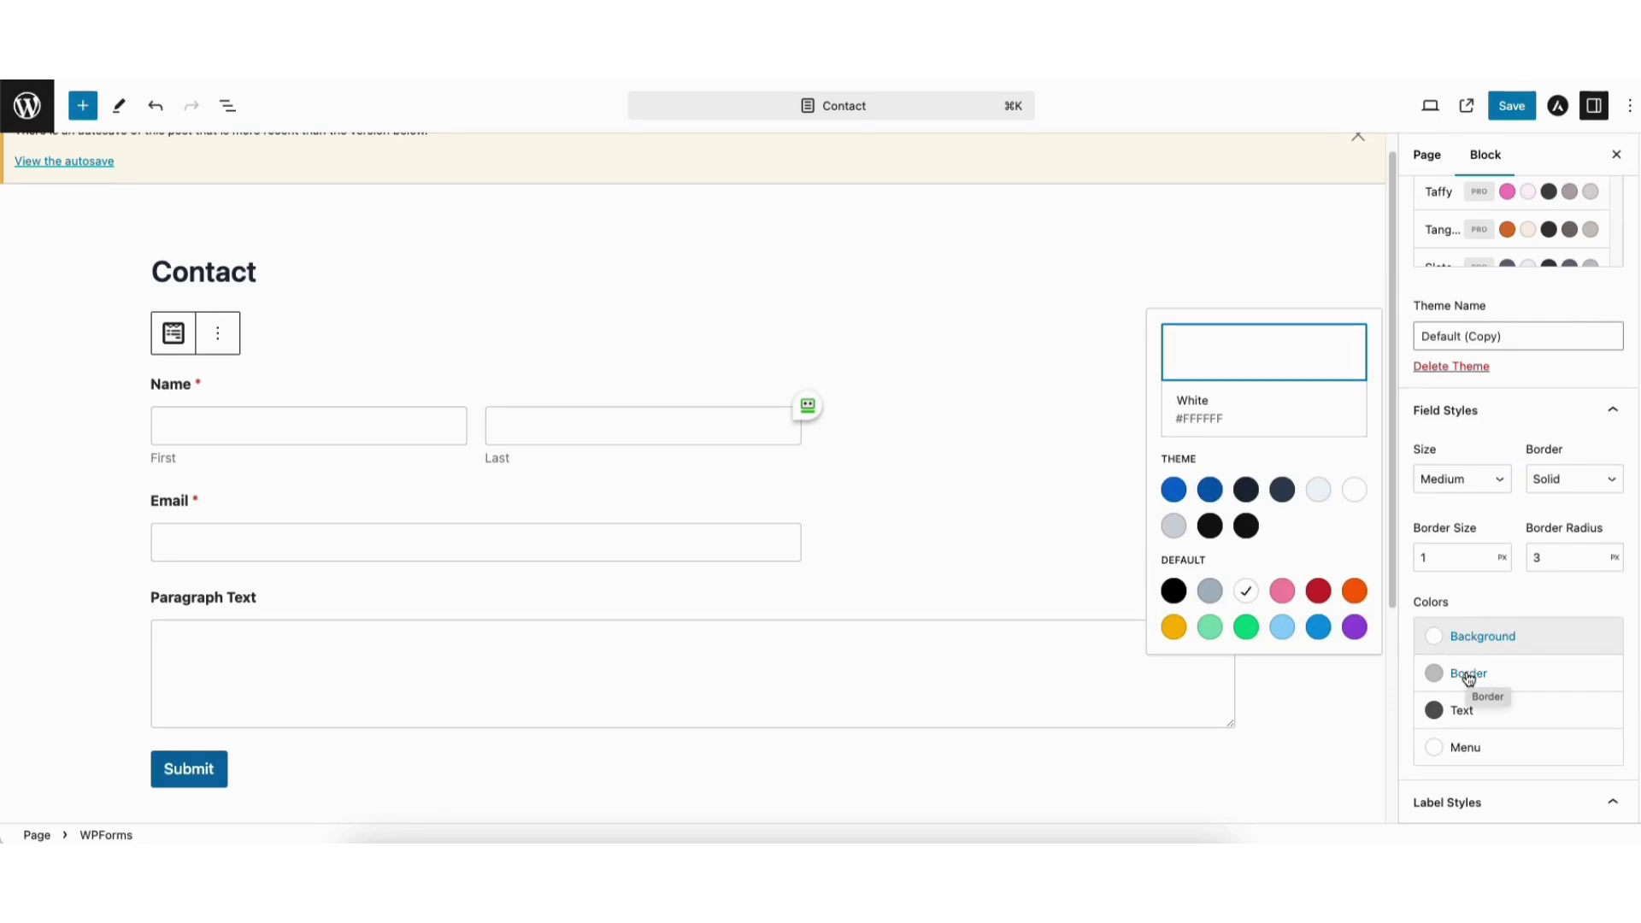
click(1469, 677)
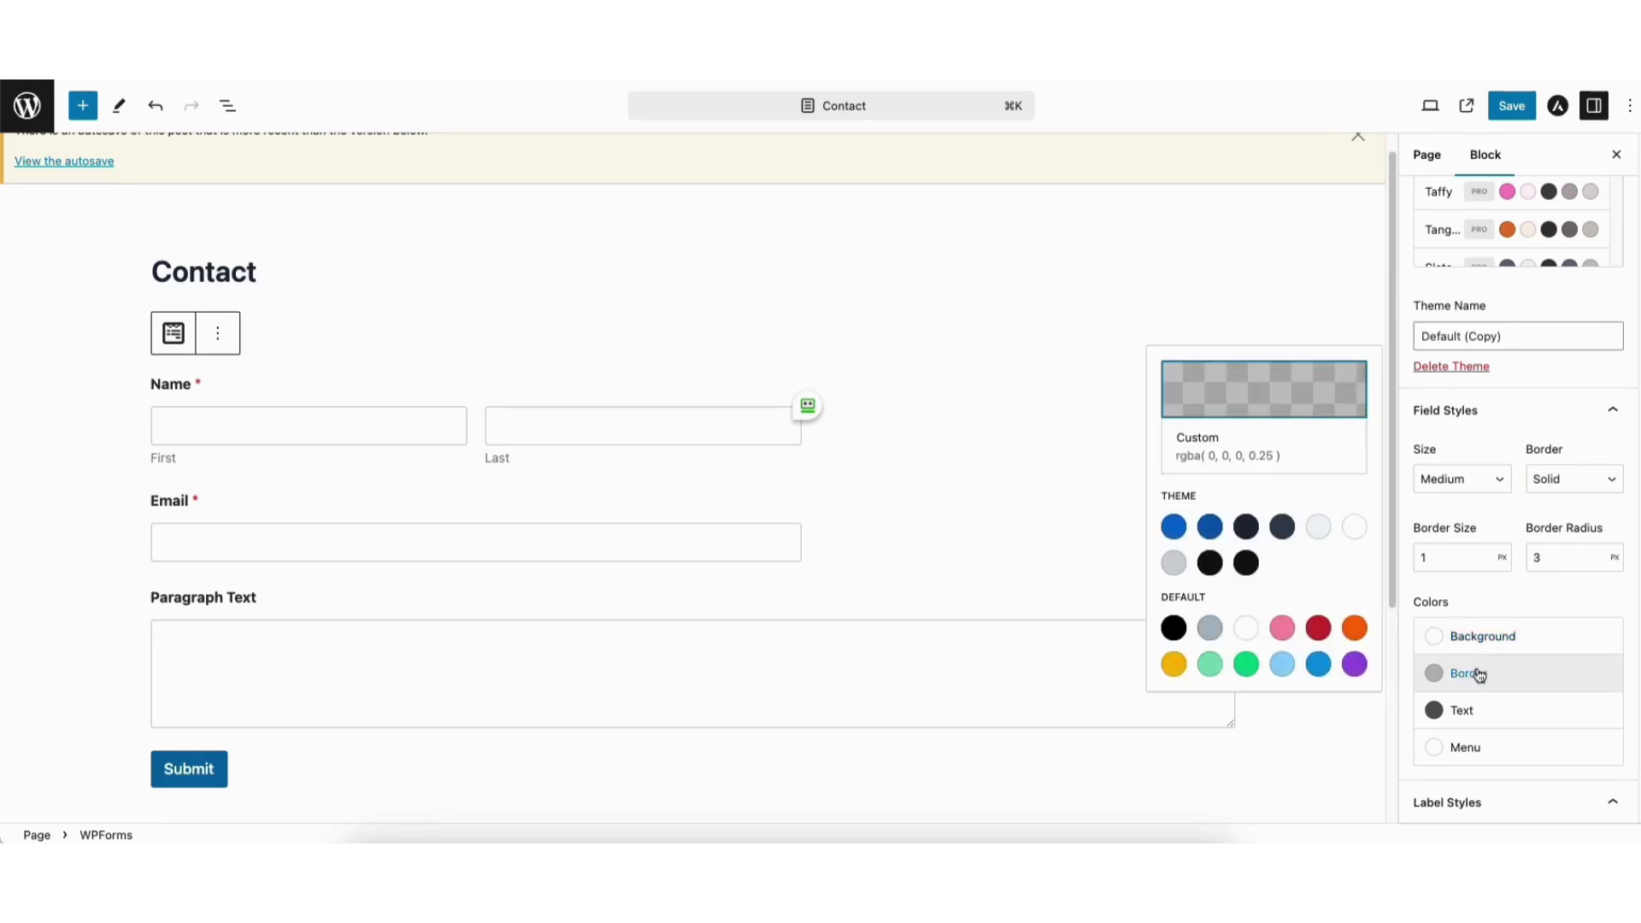
click(1474, 715)
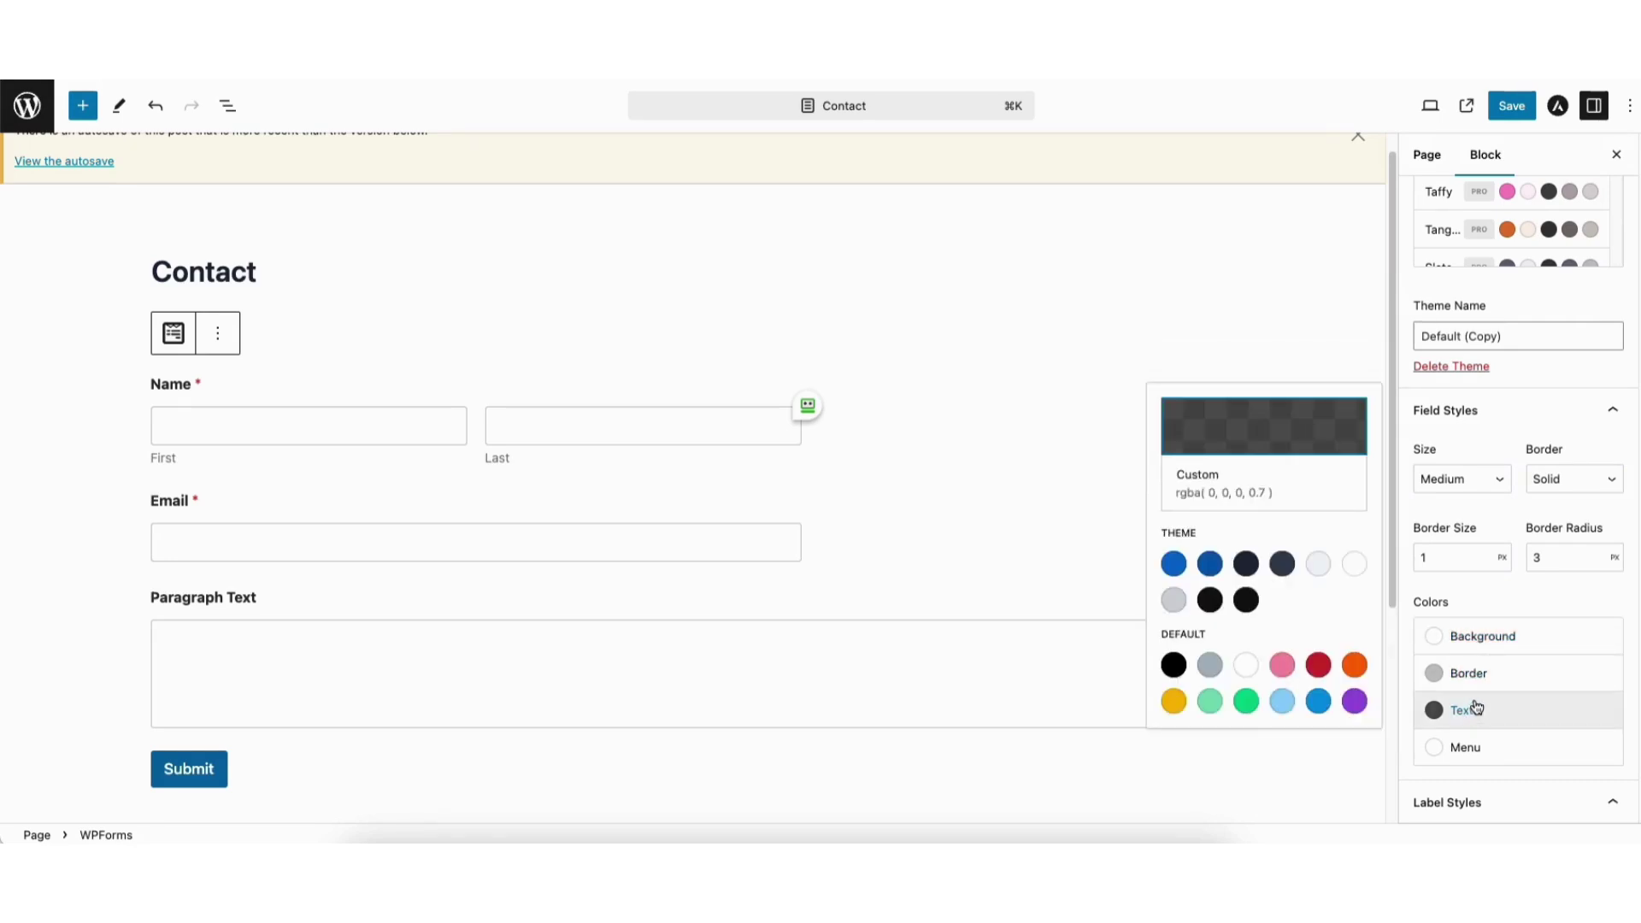
click(1476, 754)
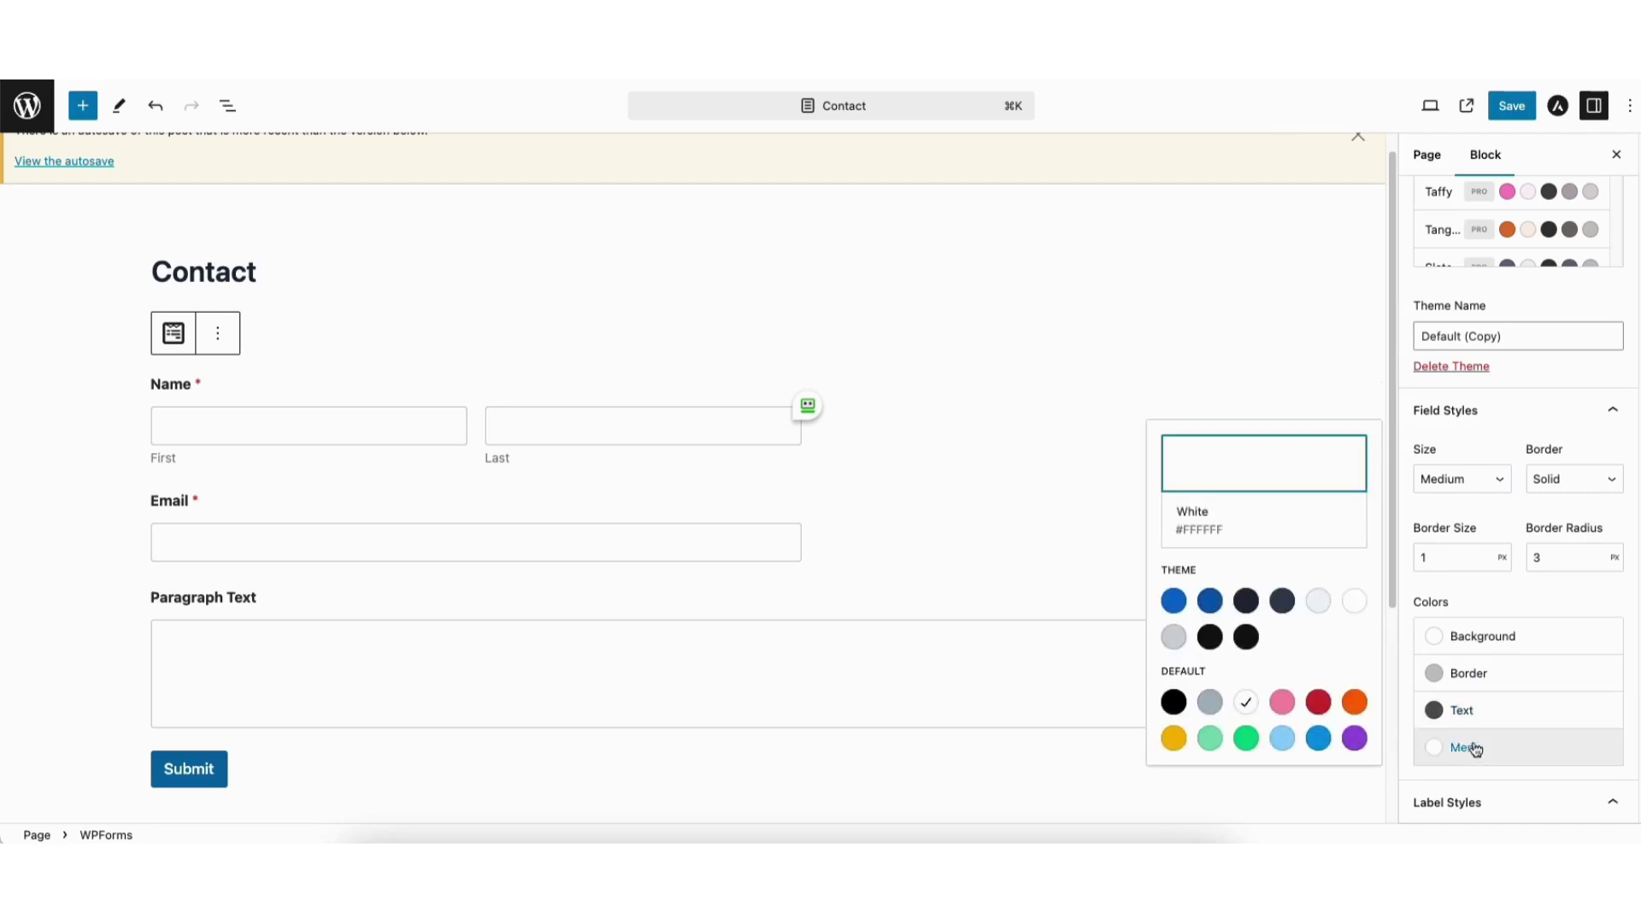
click(1573, 530)
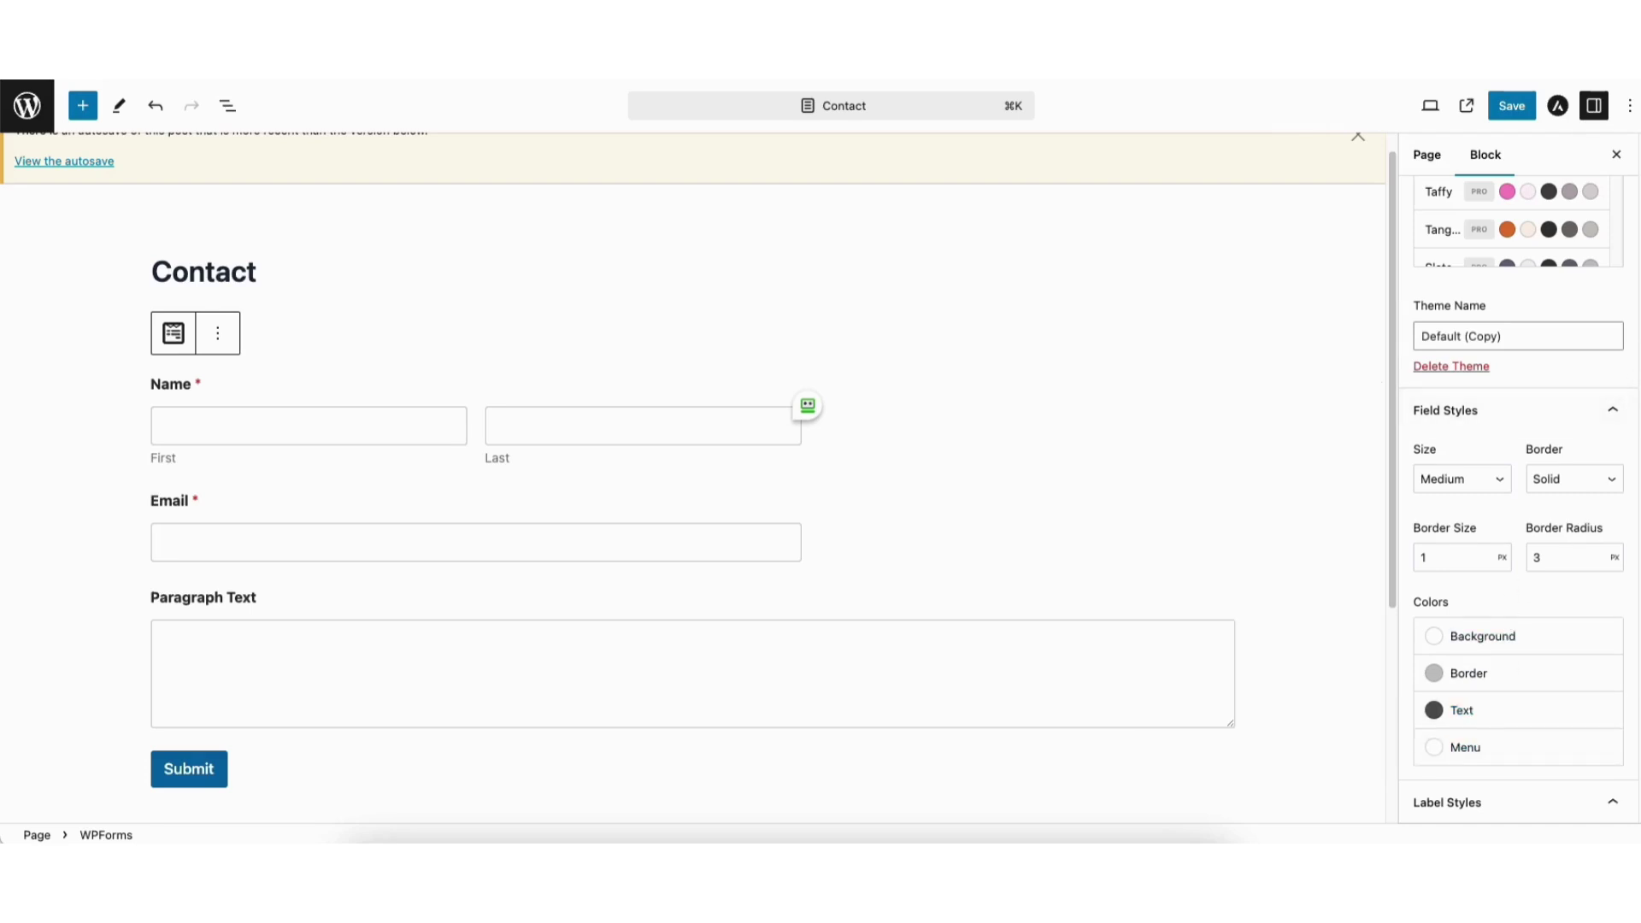
scroll(1633, 462, down, 10)
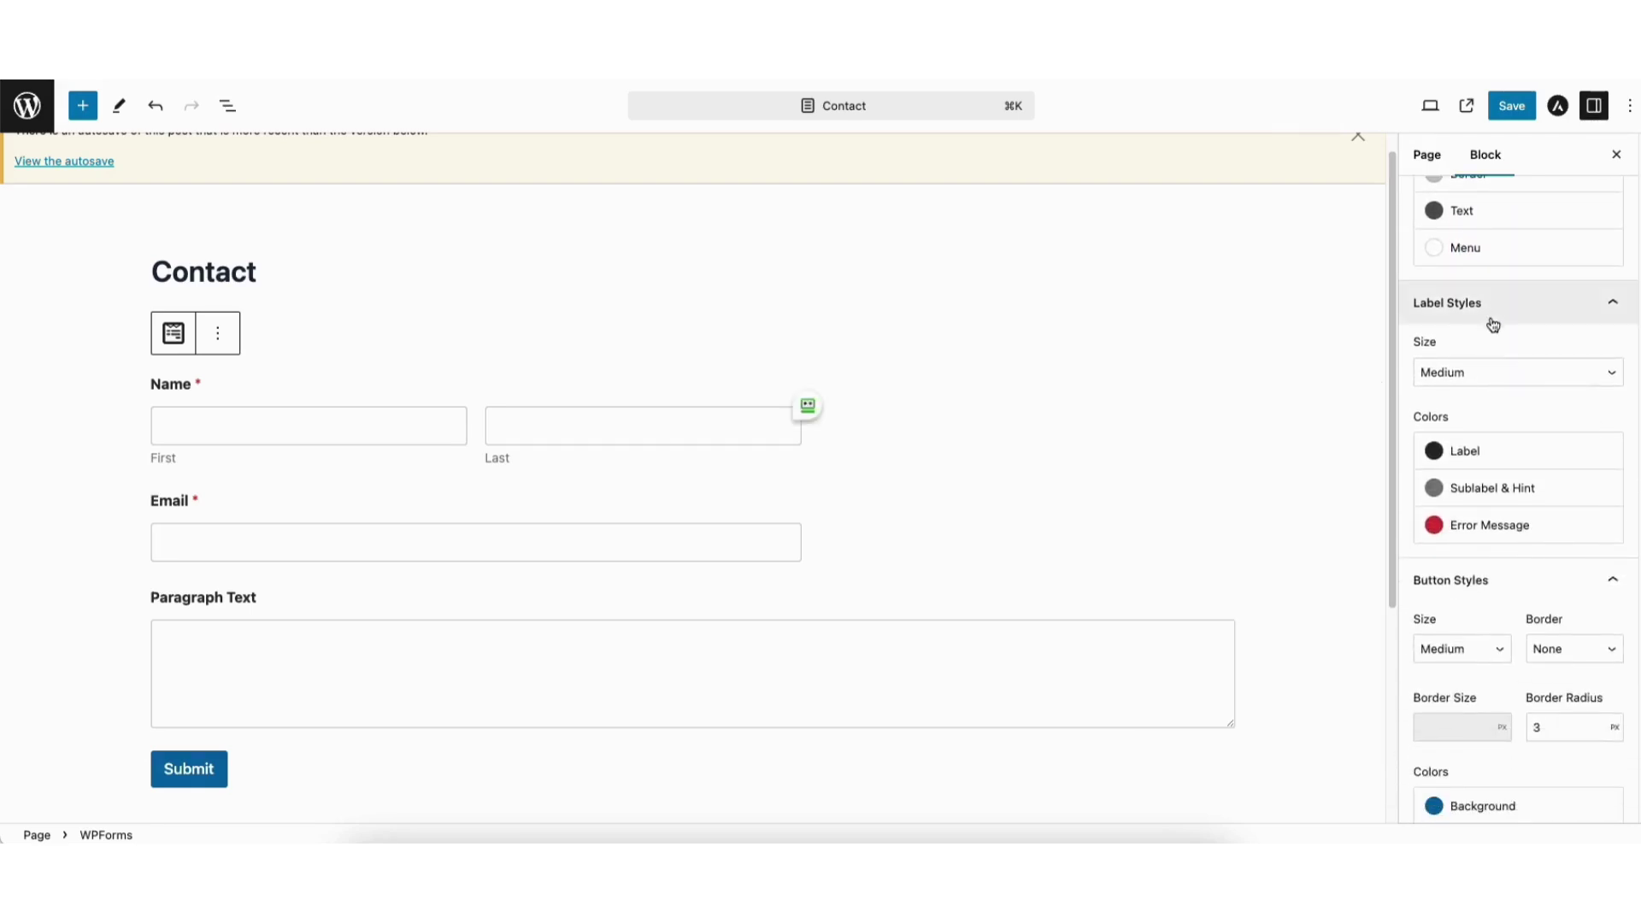
click(1472, 377)
click(1467, 398)
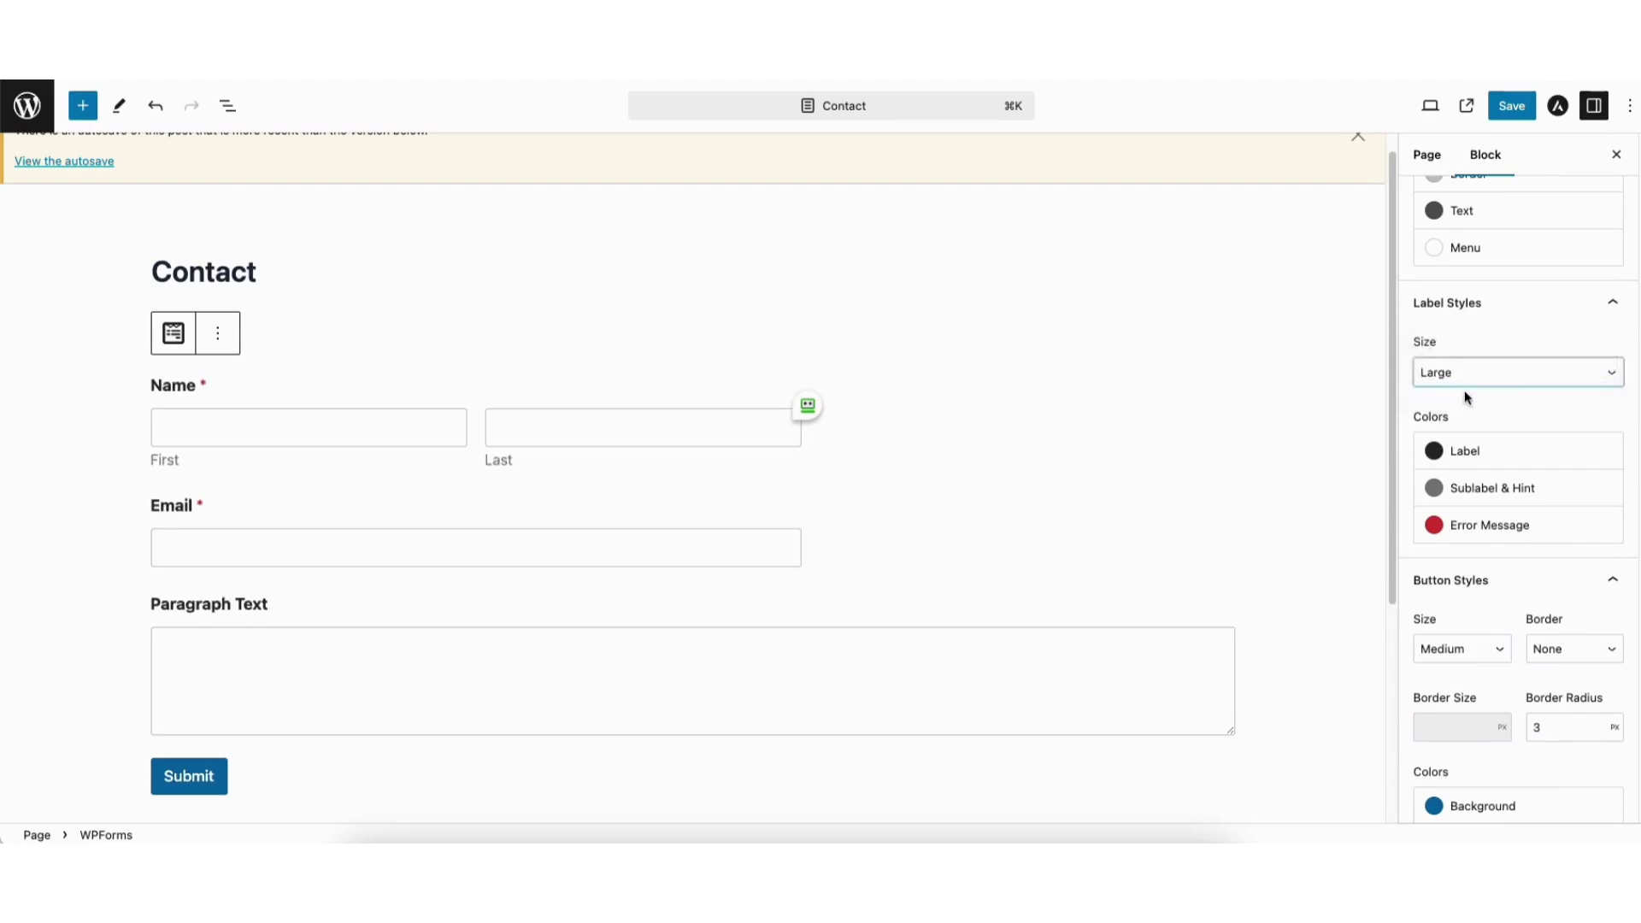
click(1453, 371)
click(1448, 352)
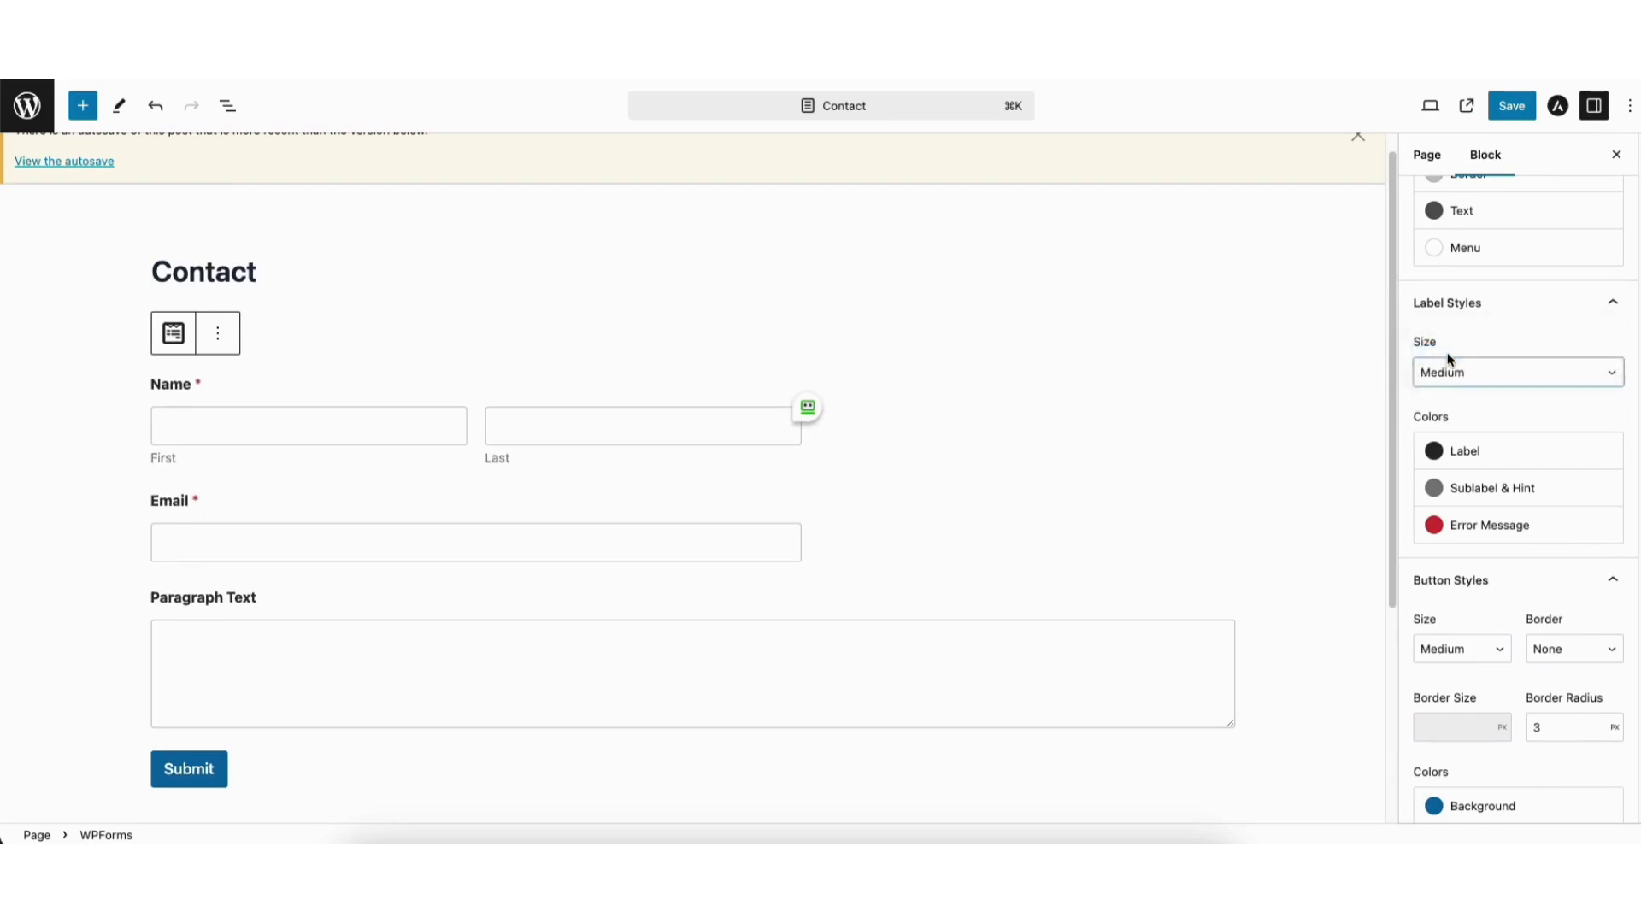
click(1475, 459)
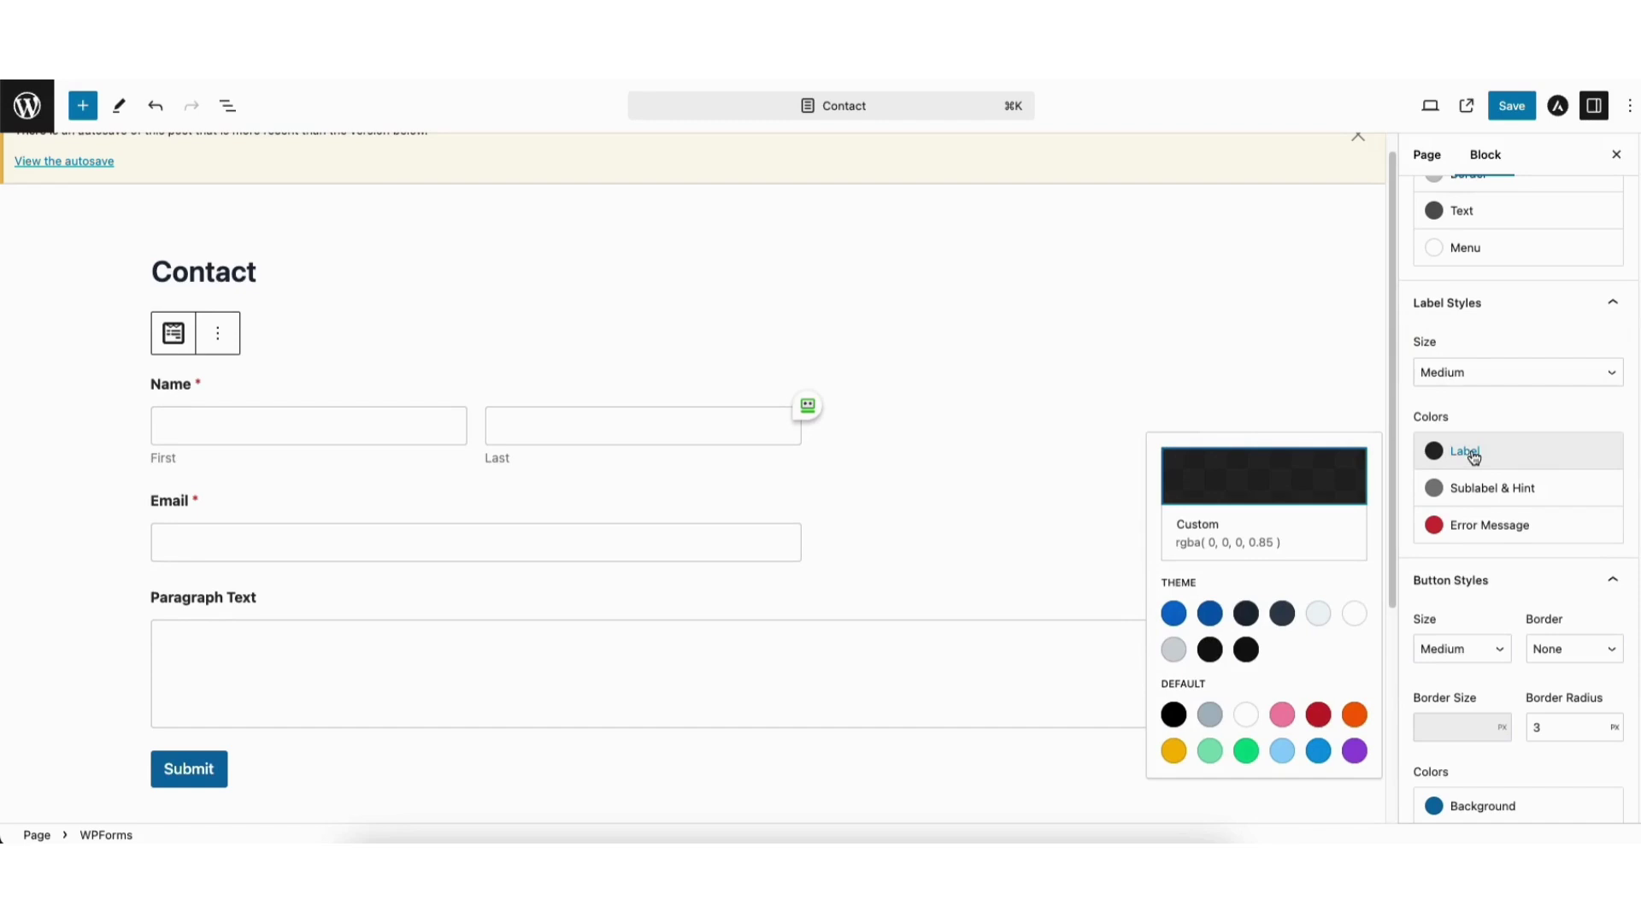
click(1491, 494)
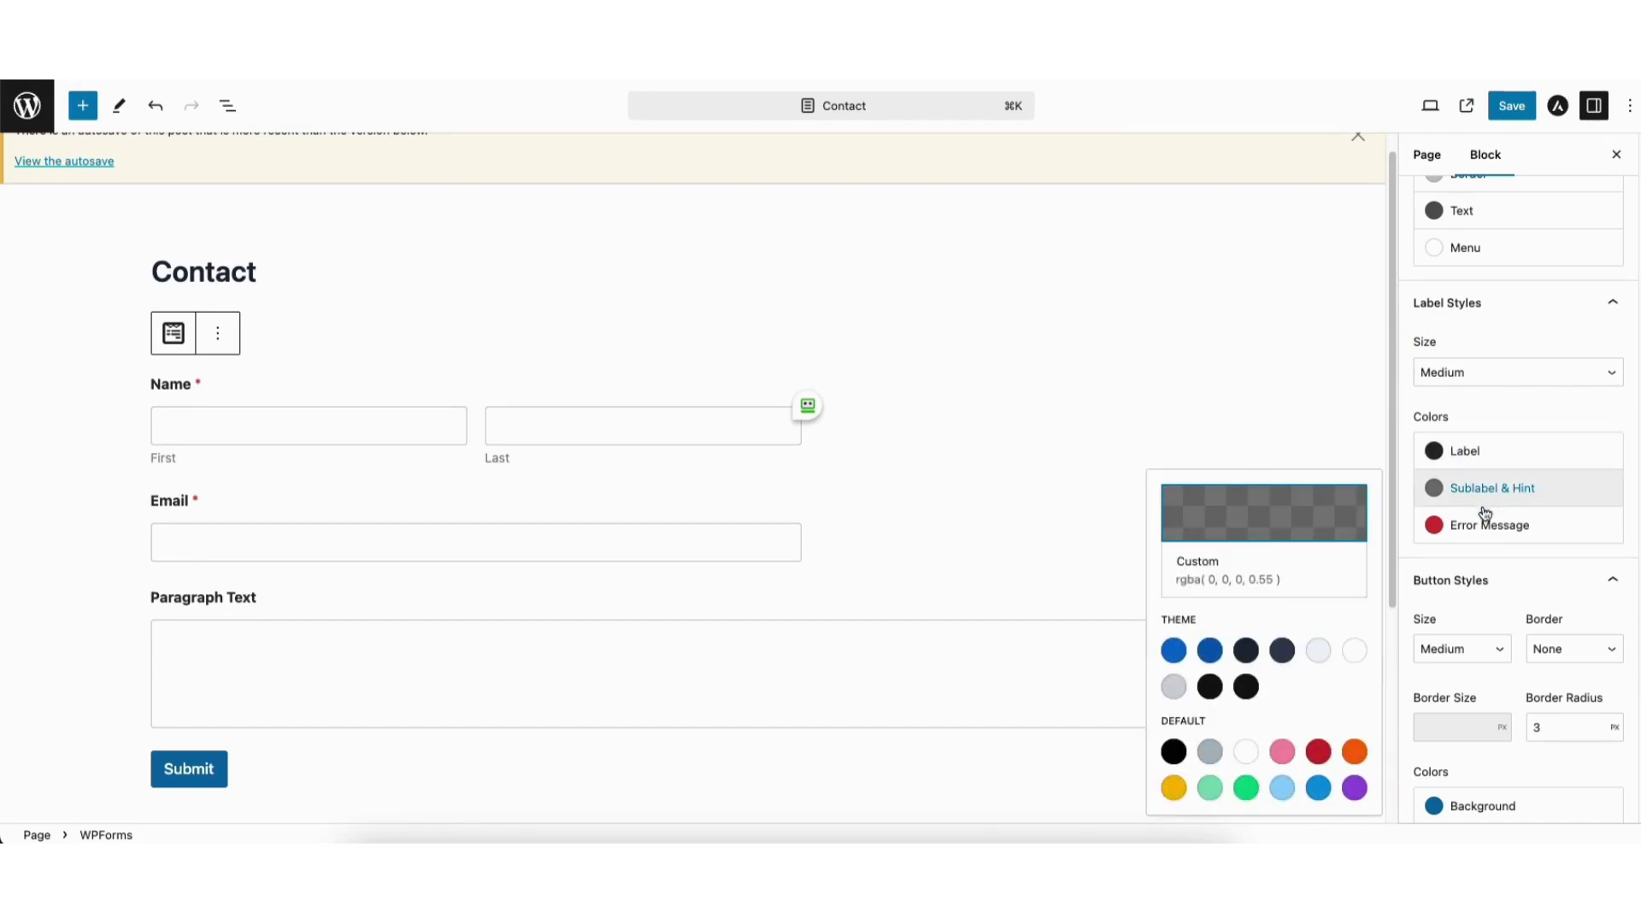
click(1479, 528)
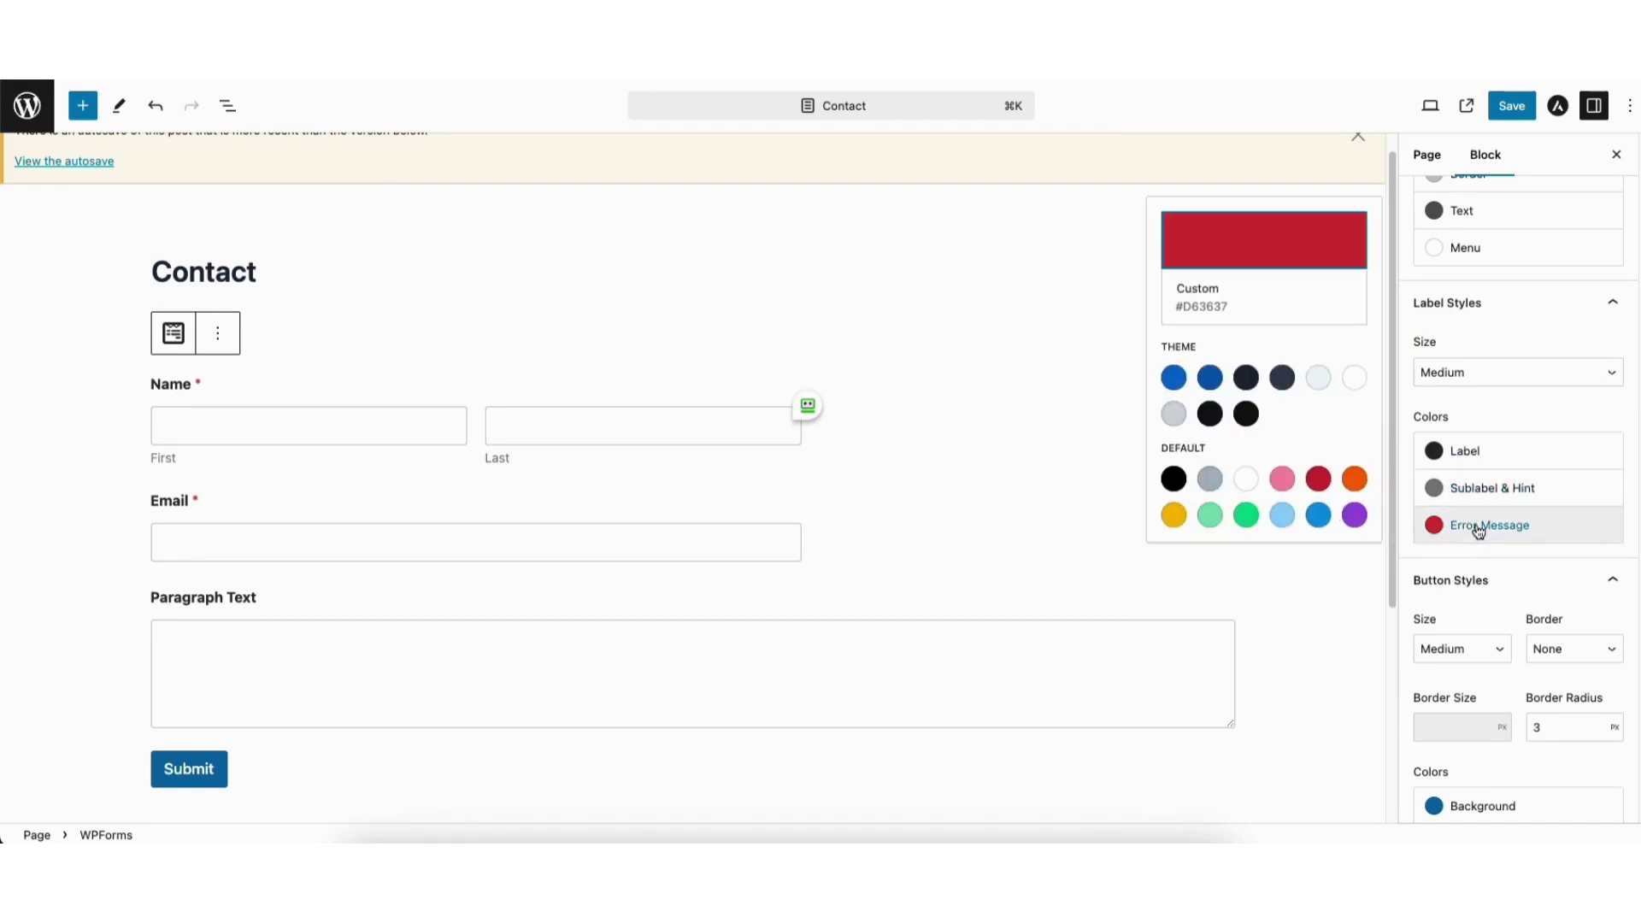
click(1476, 542)
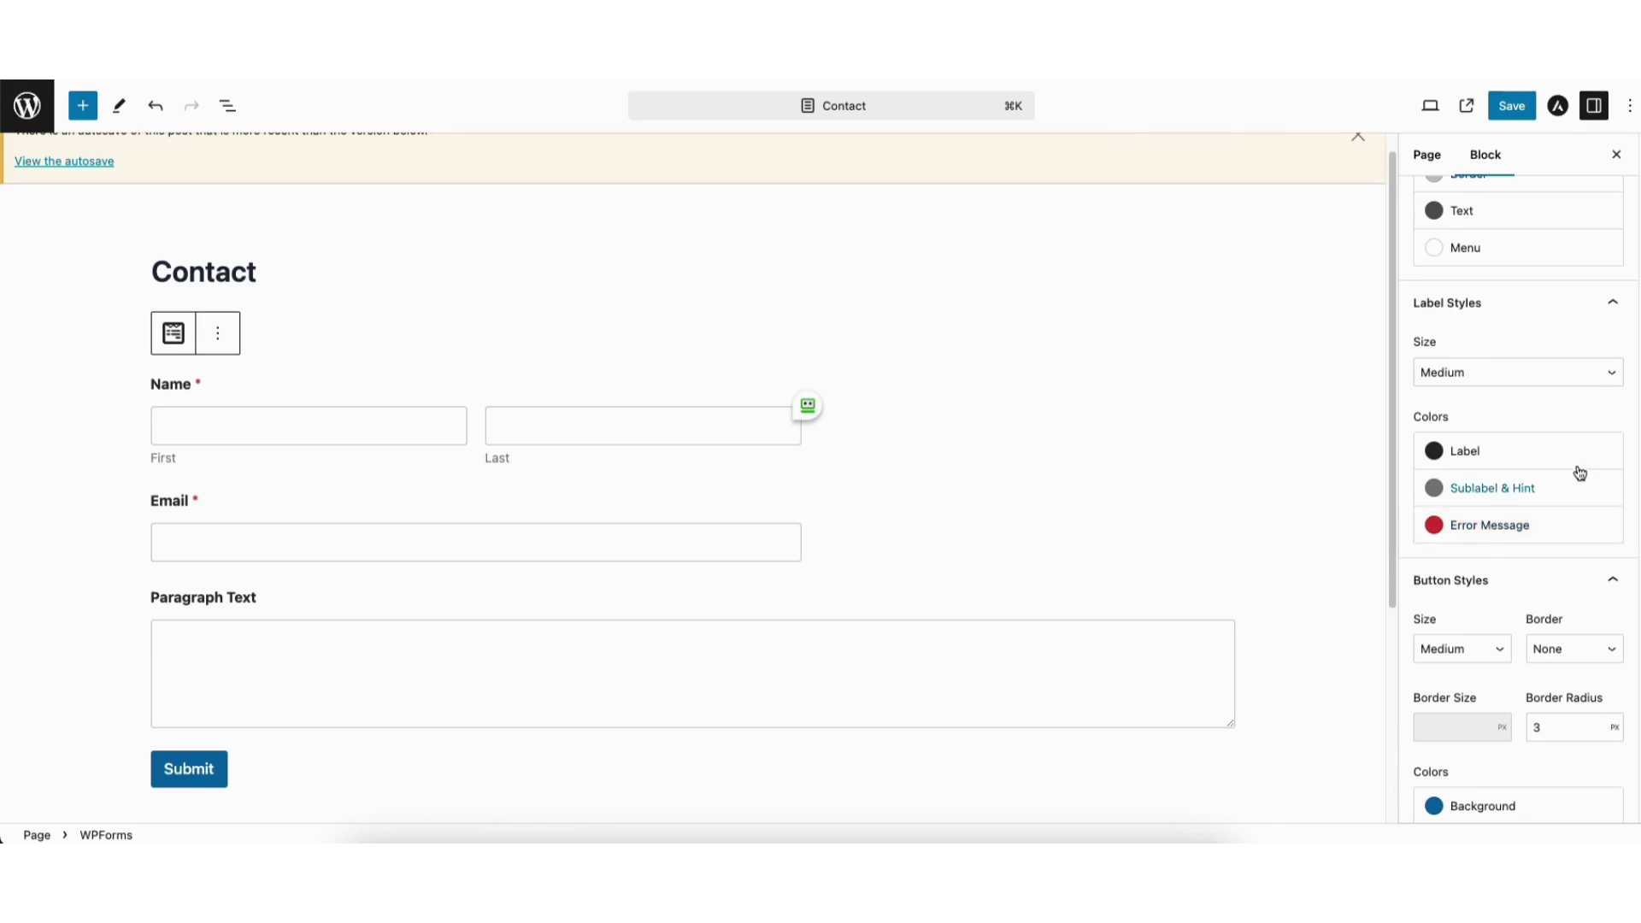
scroll(1494, 410, down, 5)
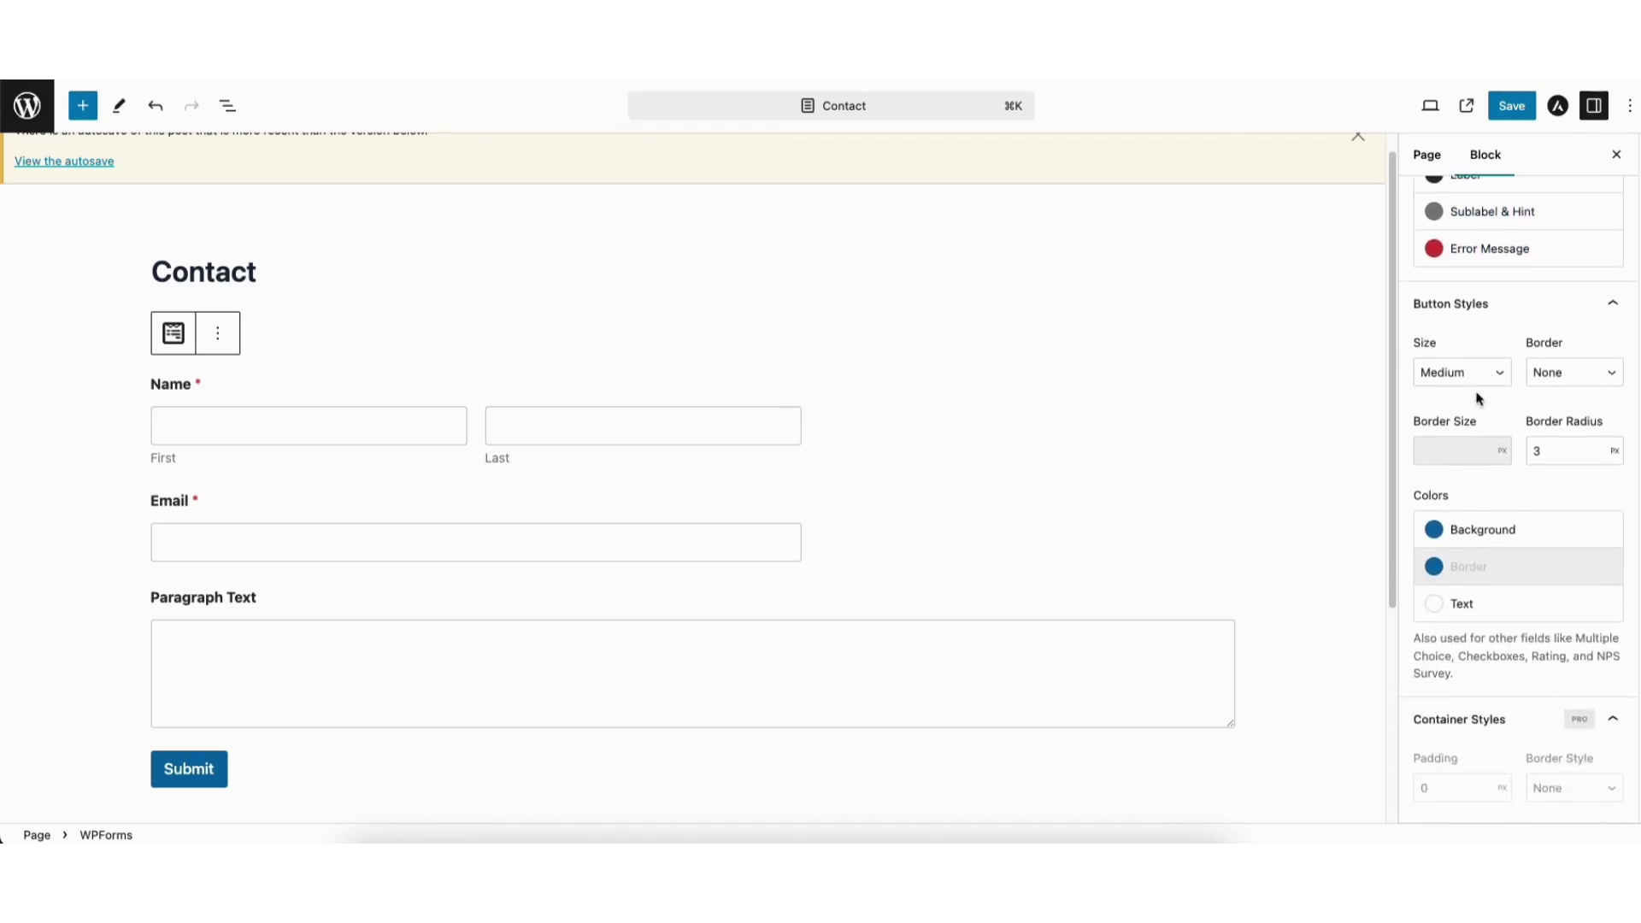
Keep the Submit button Medium after trying Large, and give it a Solid border.
click(1450, 377)
click(1444, 393)
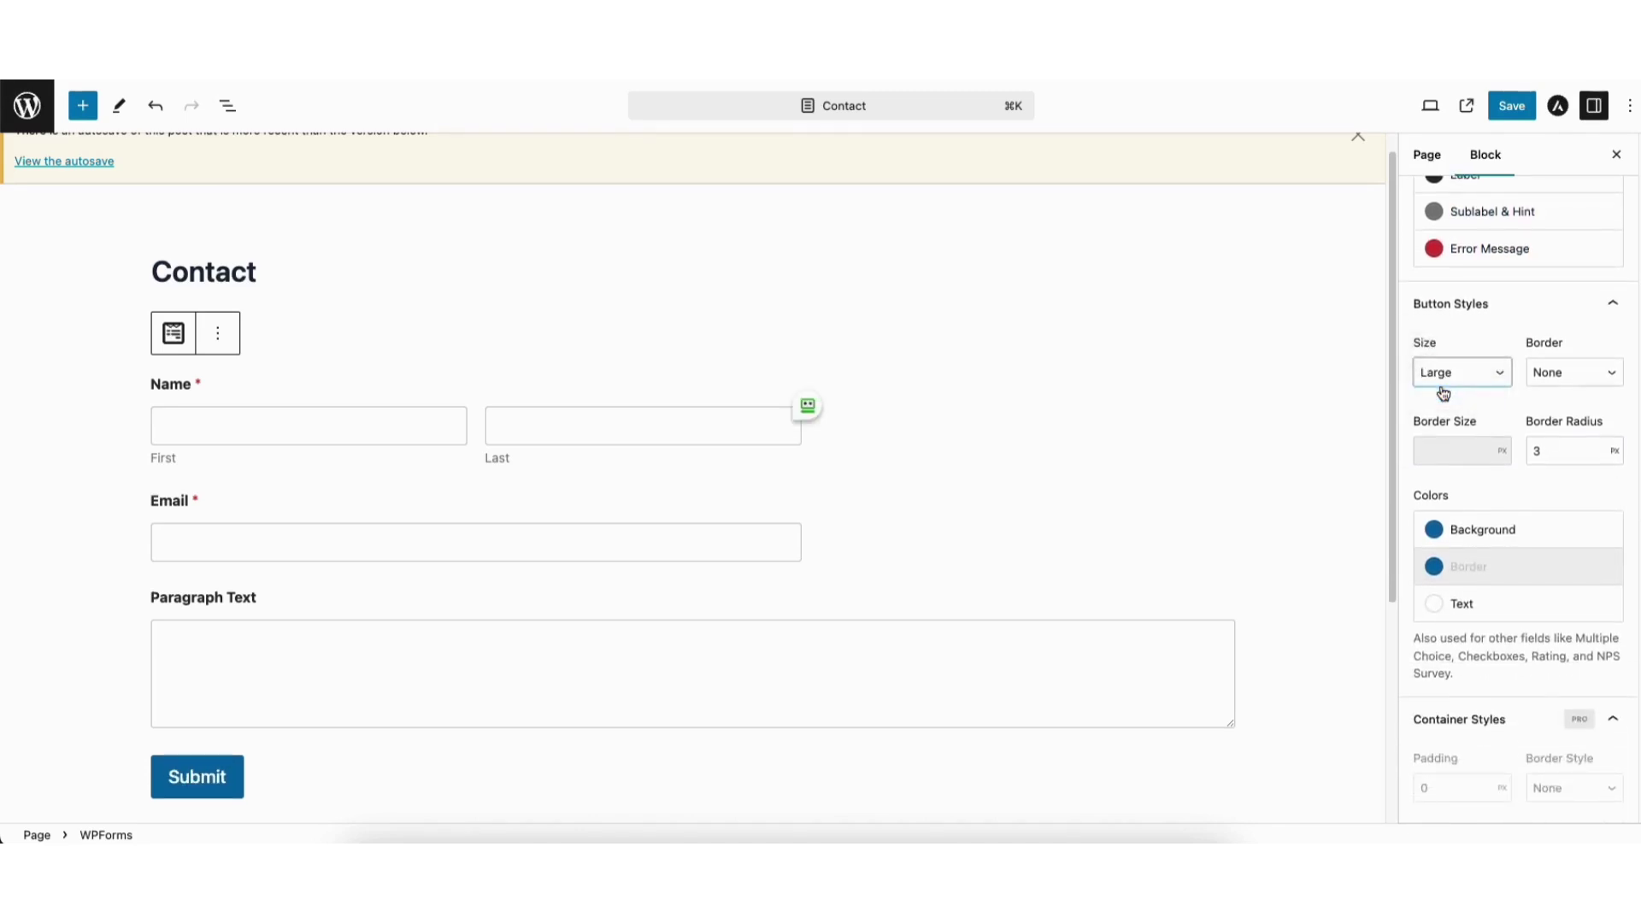
click(1441, 373)
click(1440, 355)
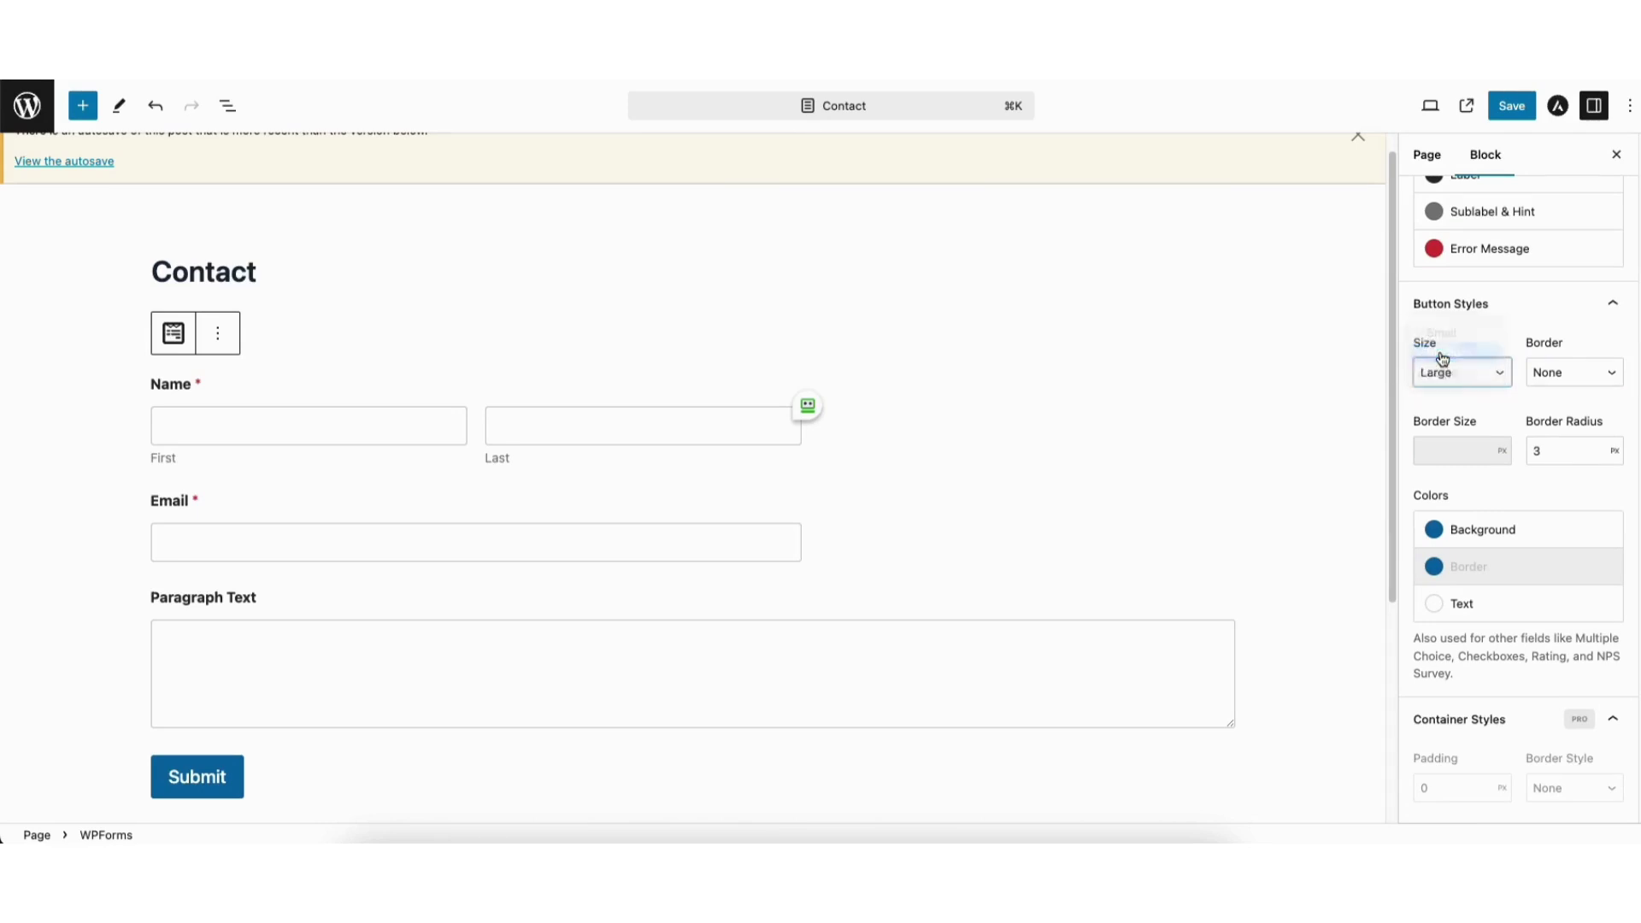
click(1551, 377)
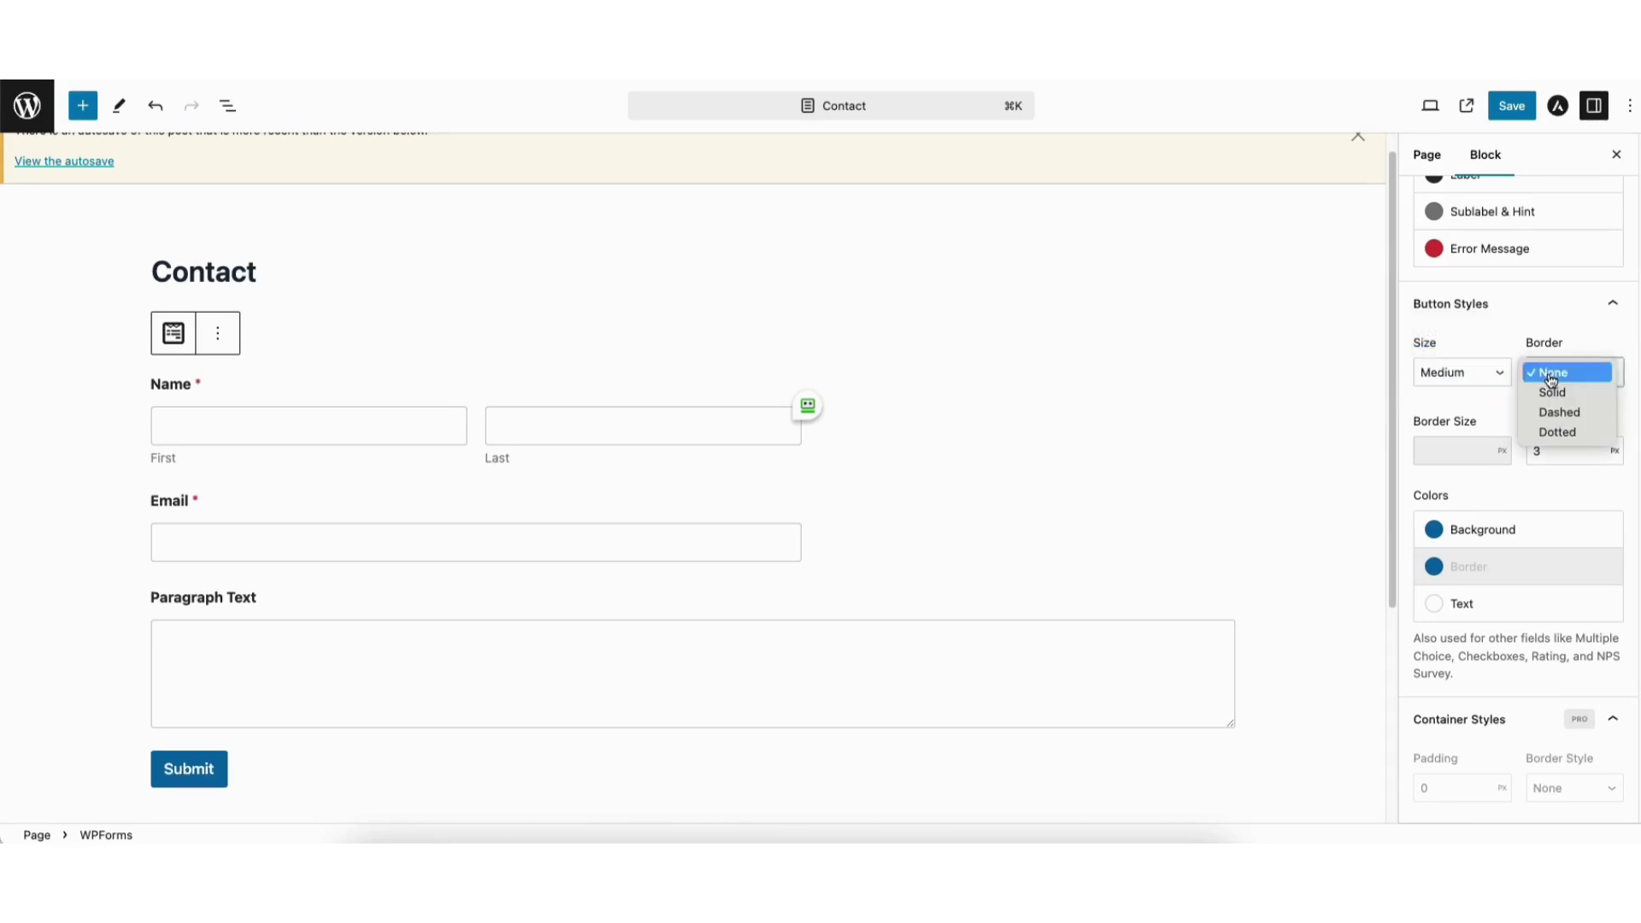
click(1552, 392)
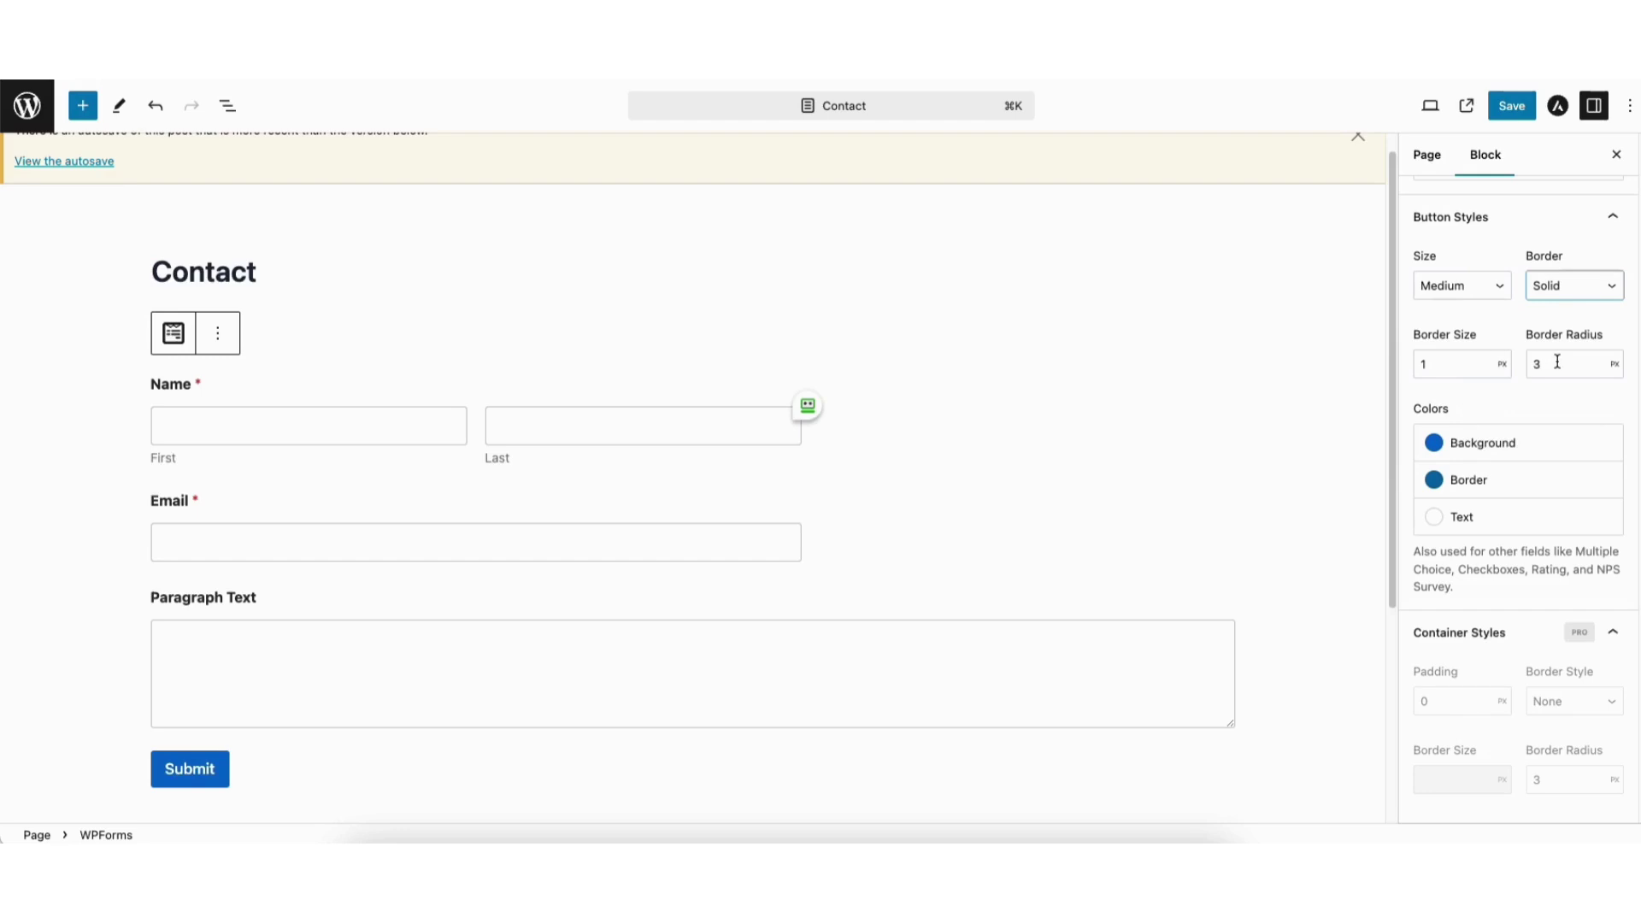
Try green and cyan button backgrounds, then restore the theme blue background.
click(1470, 443)
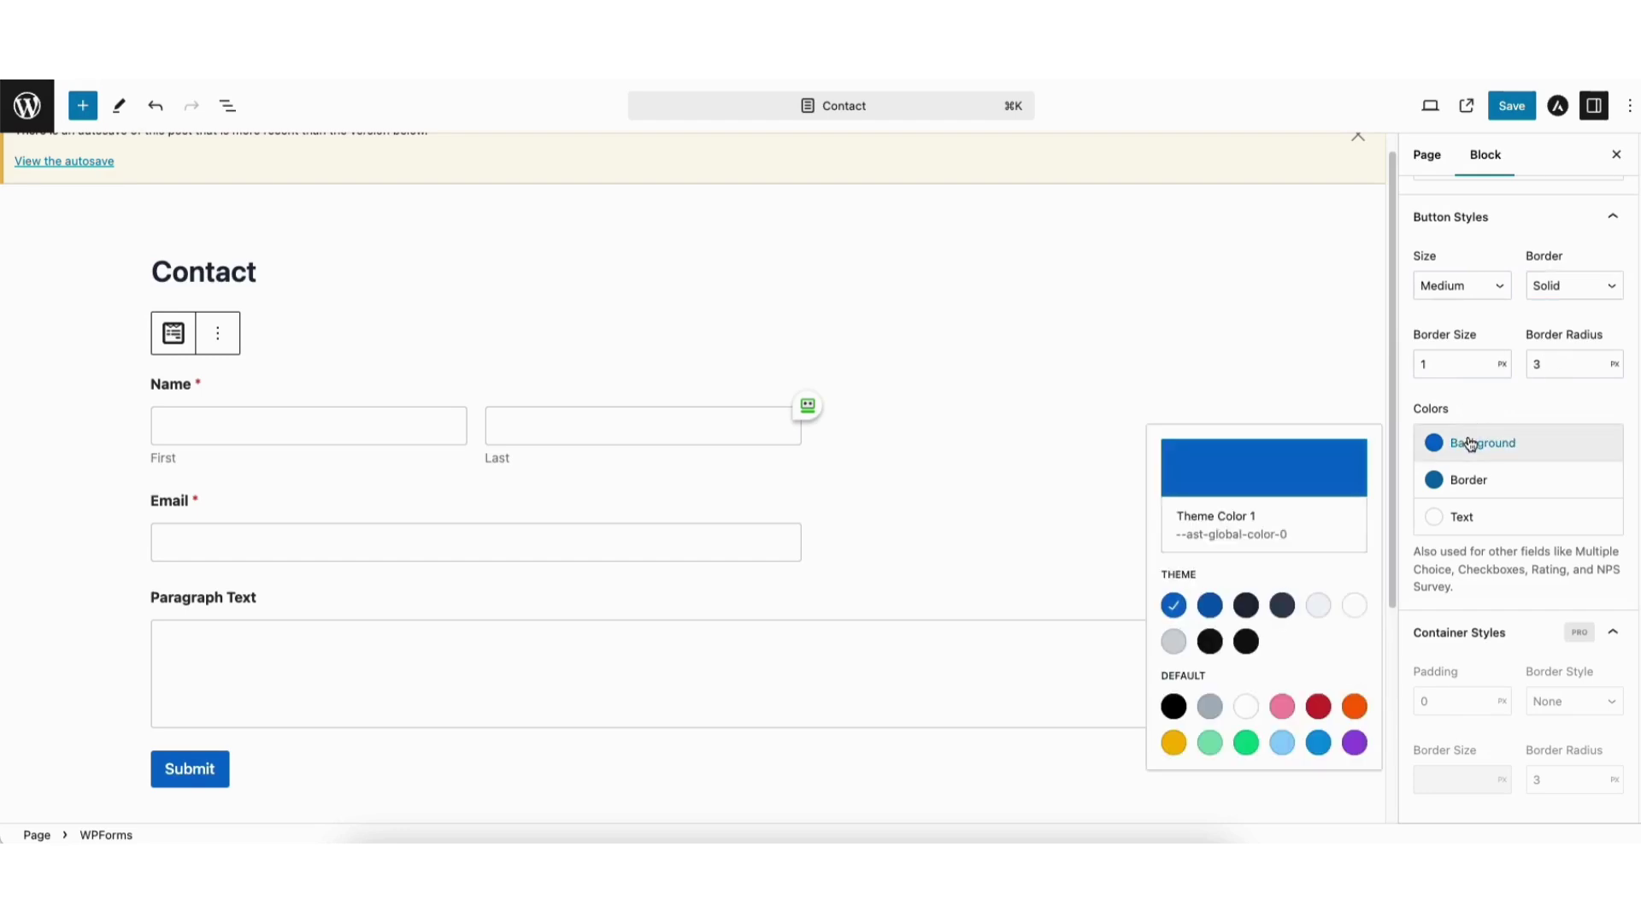
click(1210, 743)
click(1246, 743)
click(1285, 743)
click(1175, 607)
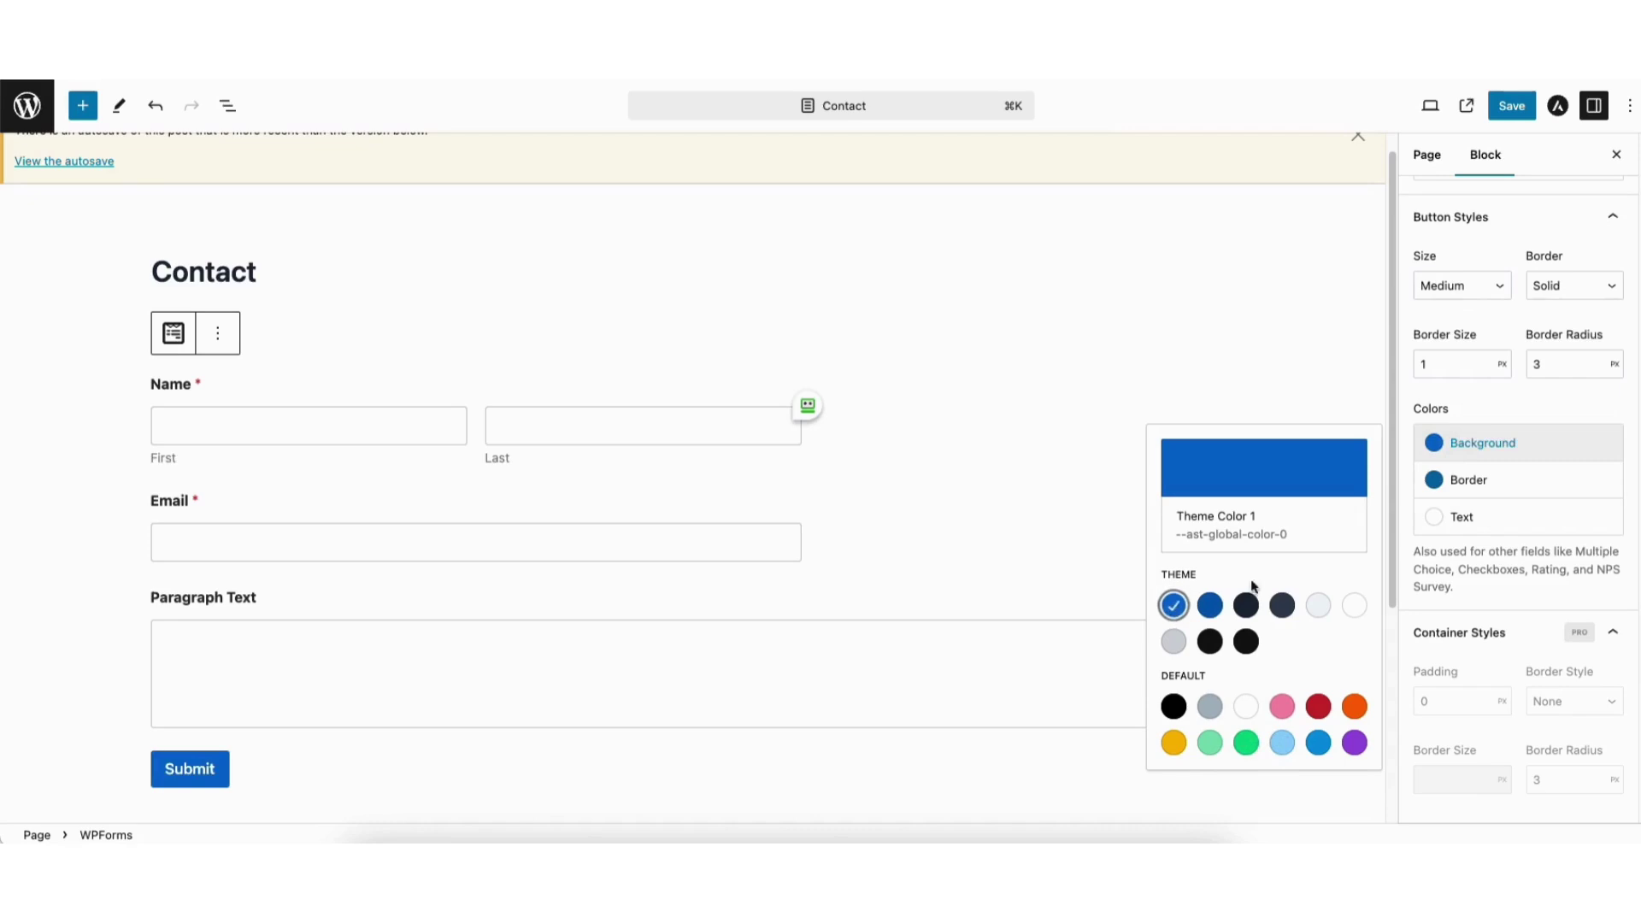
Check the button border and text colour pickers, keeping the white text.
click(1476, 481)
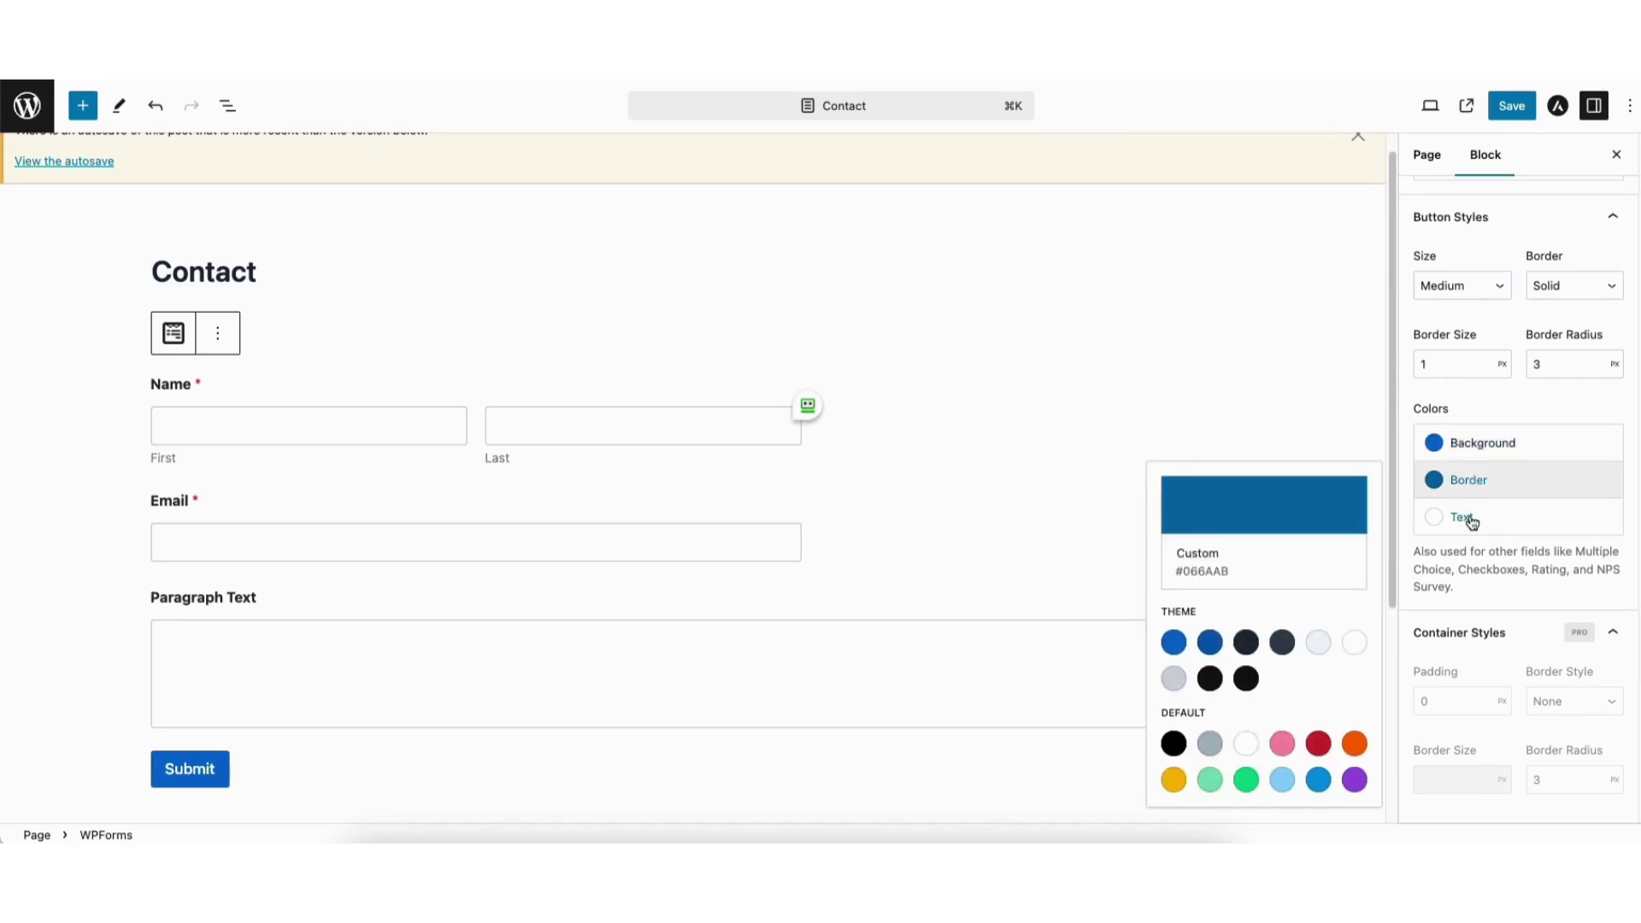
click(1463, 518)
click(1282, 680)
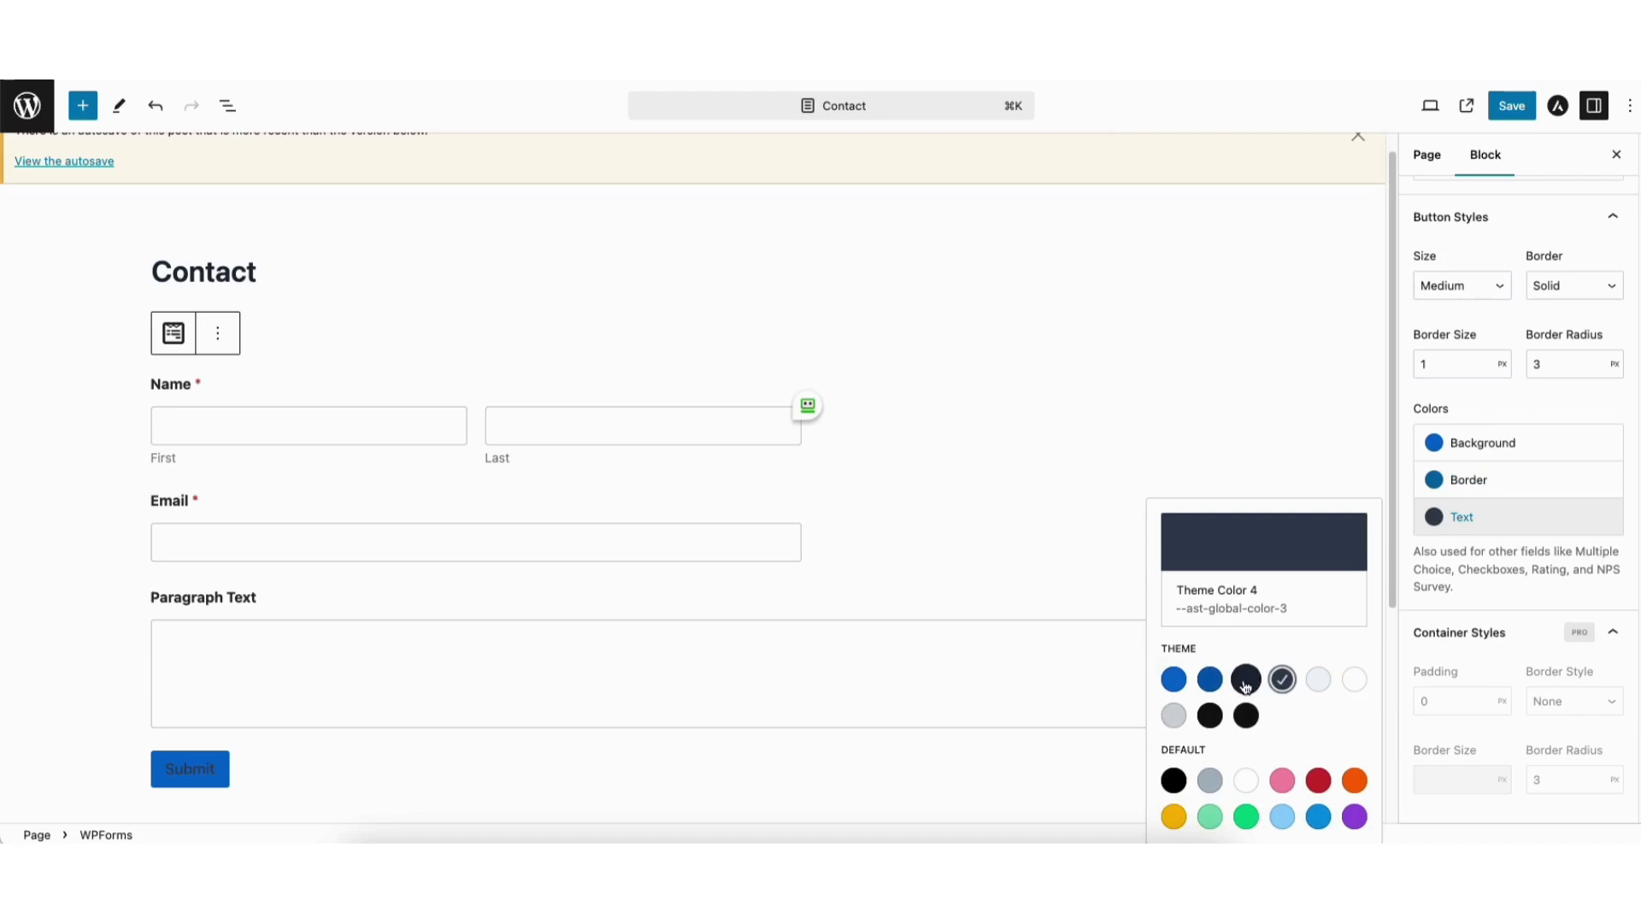
click(1246, 680)
scroll(1631, 590, down, 2)
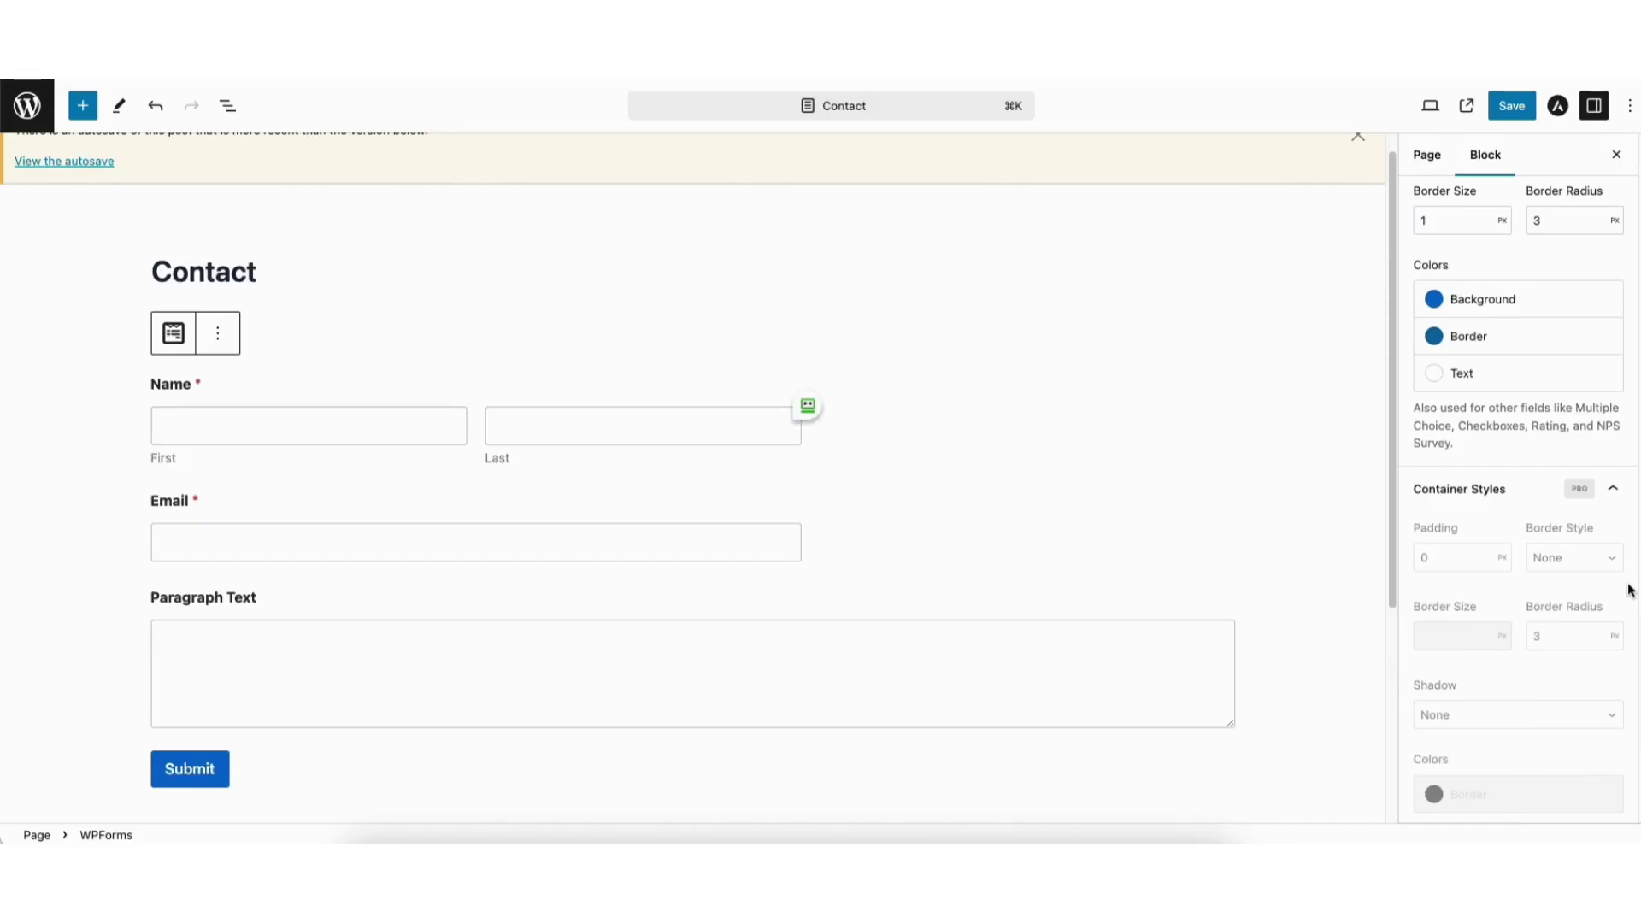
Save the Contact page and open it on the live site.
click(1506, 113)
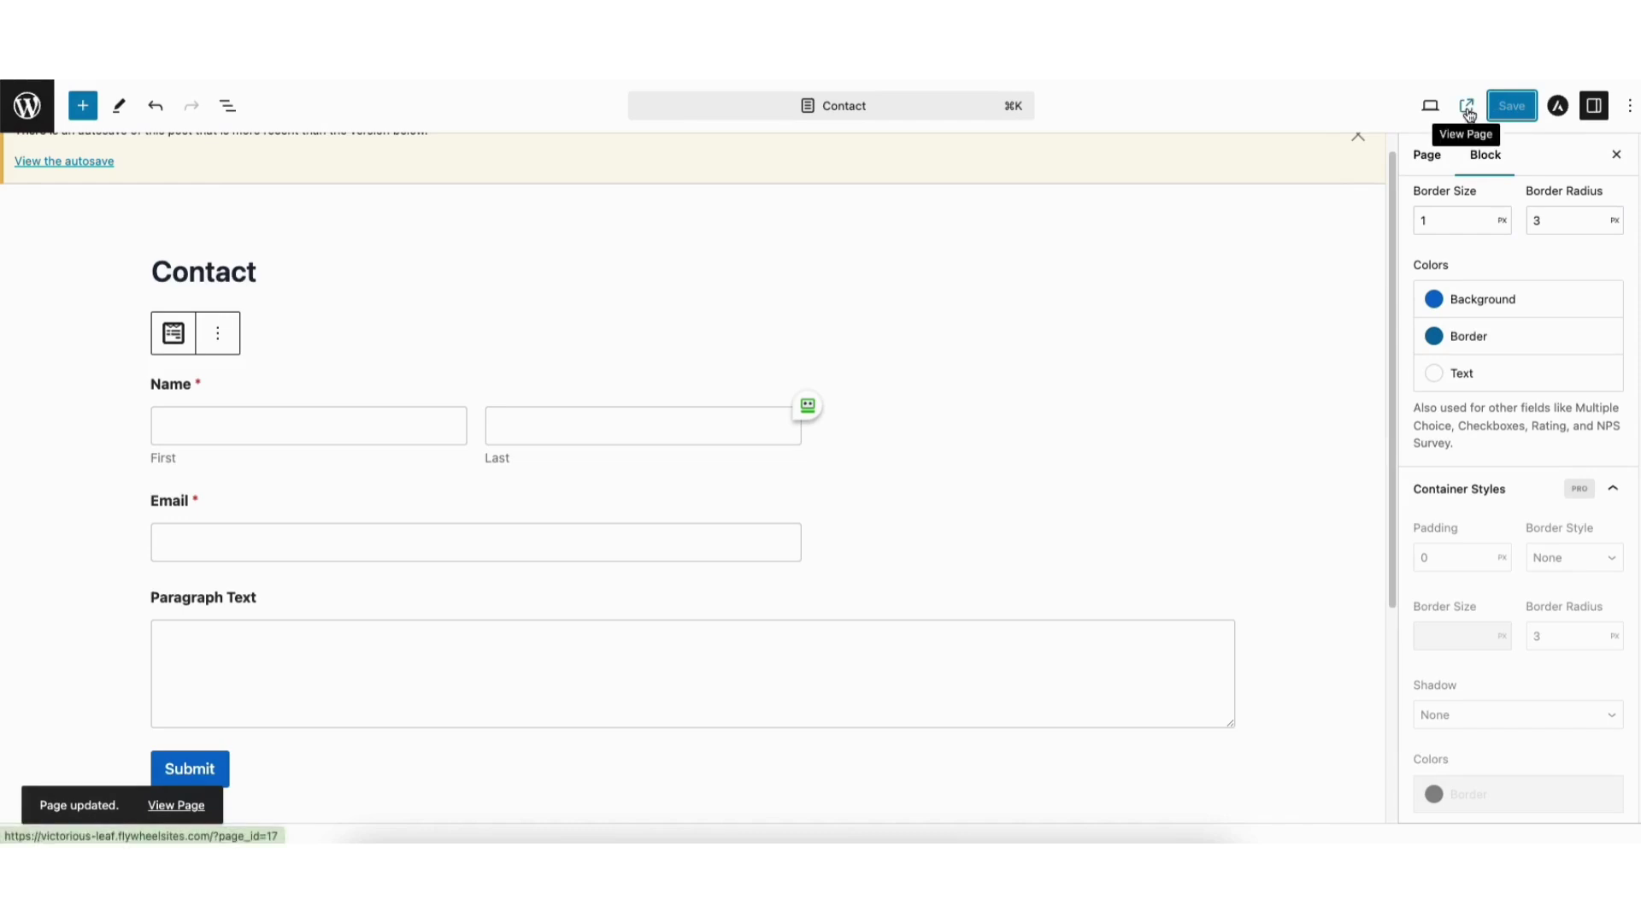
click(1466, 106)
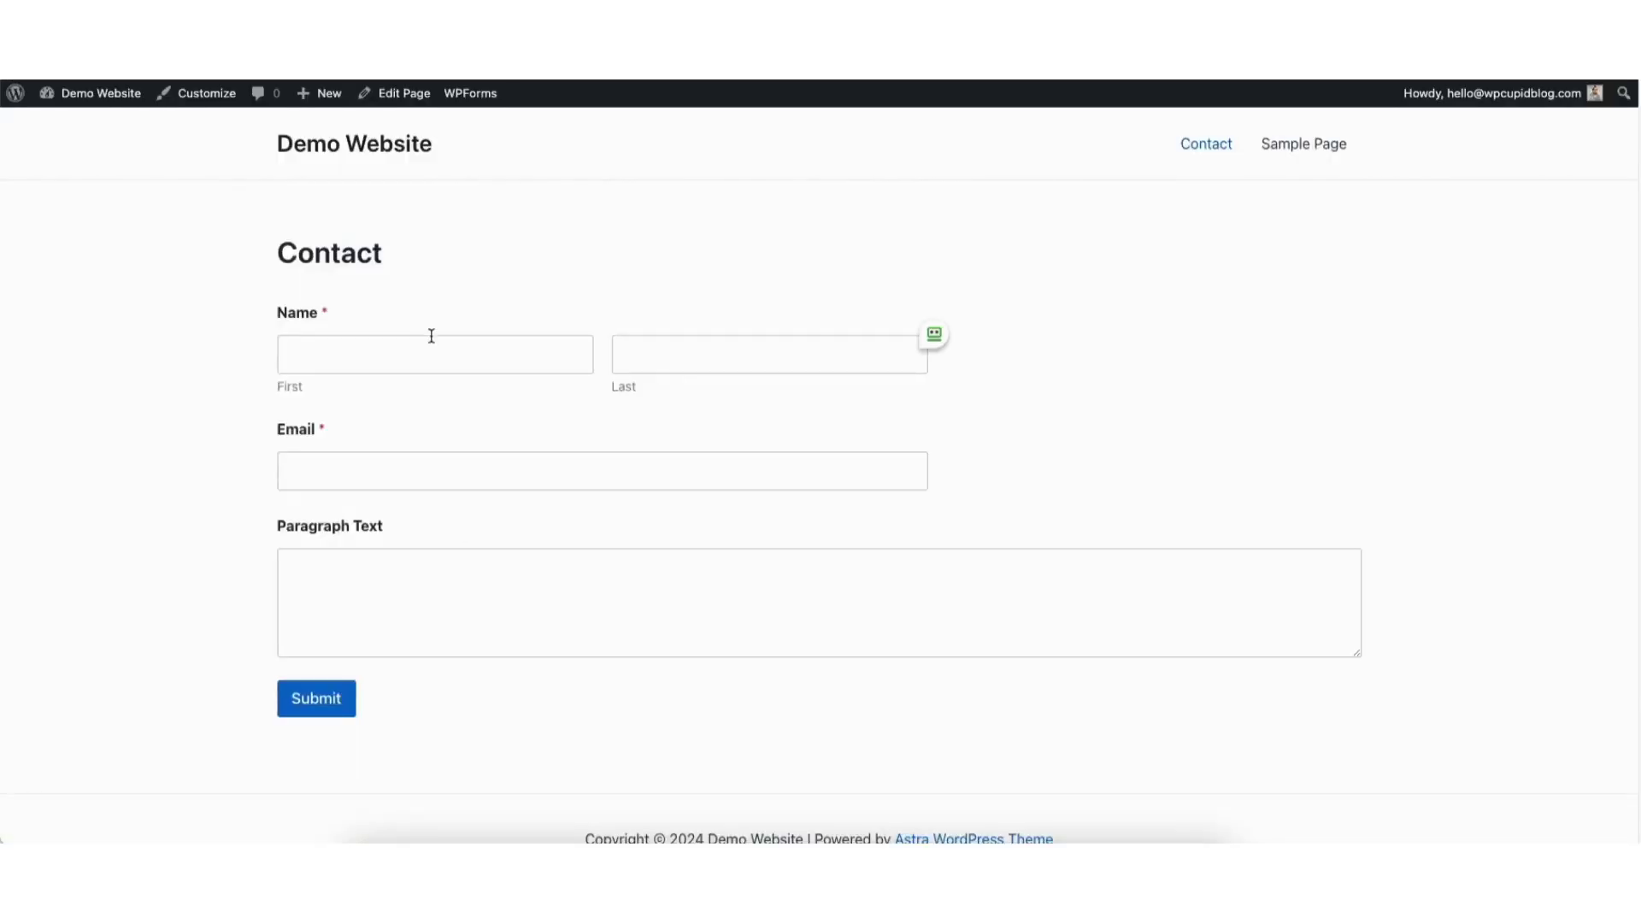